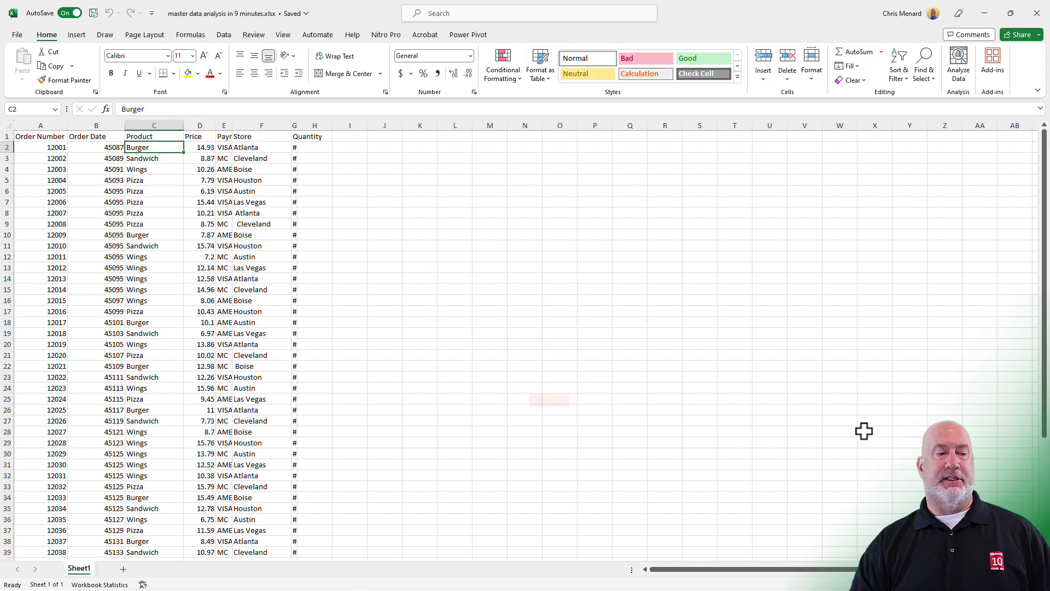
# Step: Select the entire order data block from a cell inside it with Ctrl+A
pyautogui.click(158, 169)
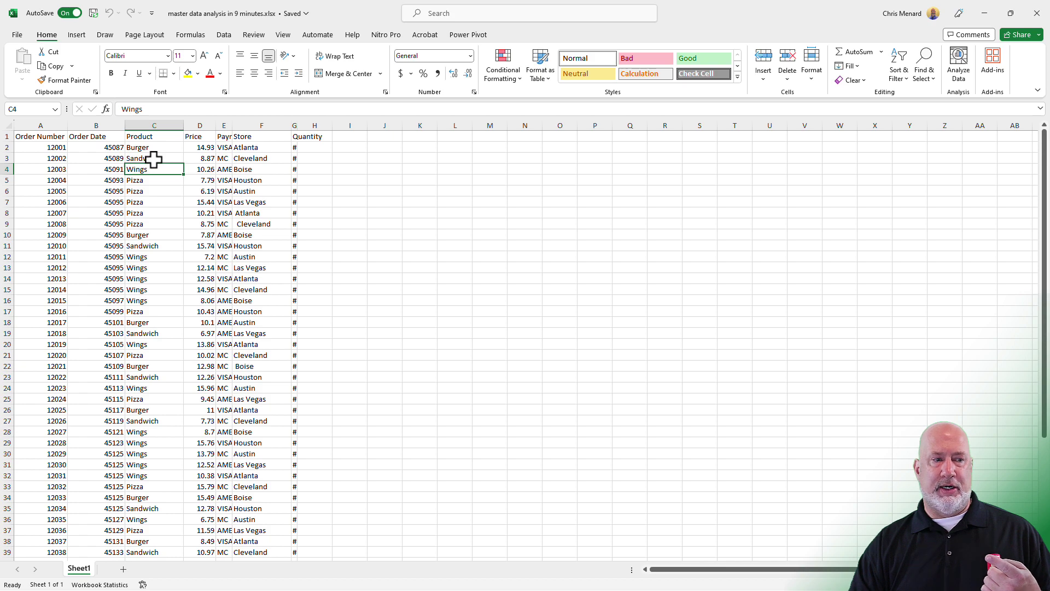
pyautogui.click(153, 159)
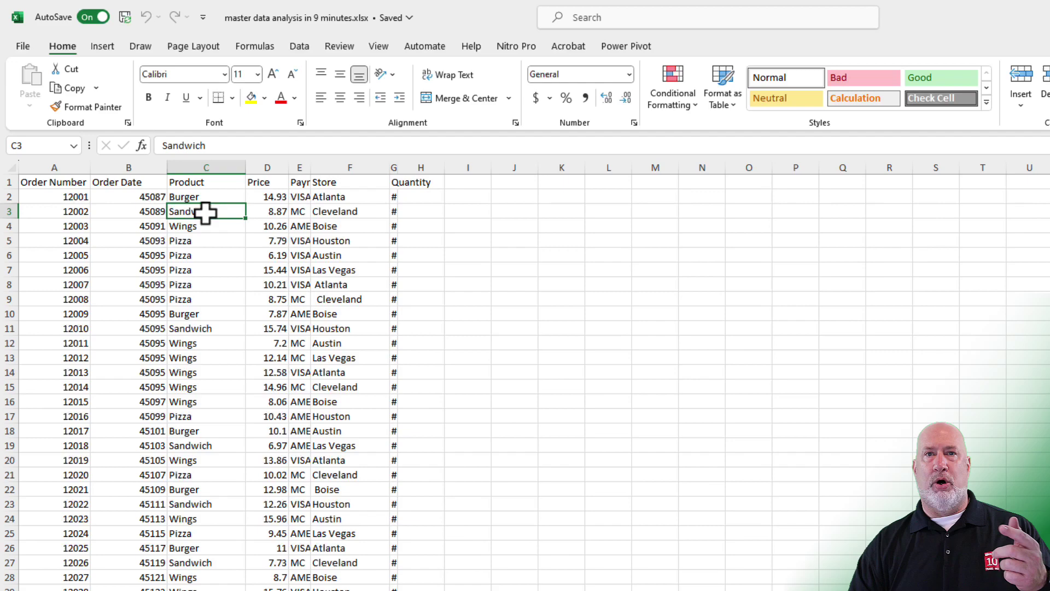
pyautogui.hotkey('ctrl', 'a')
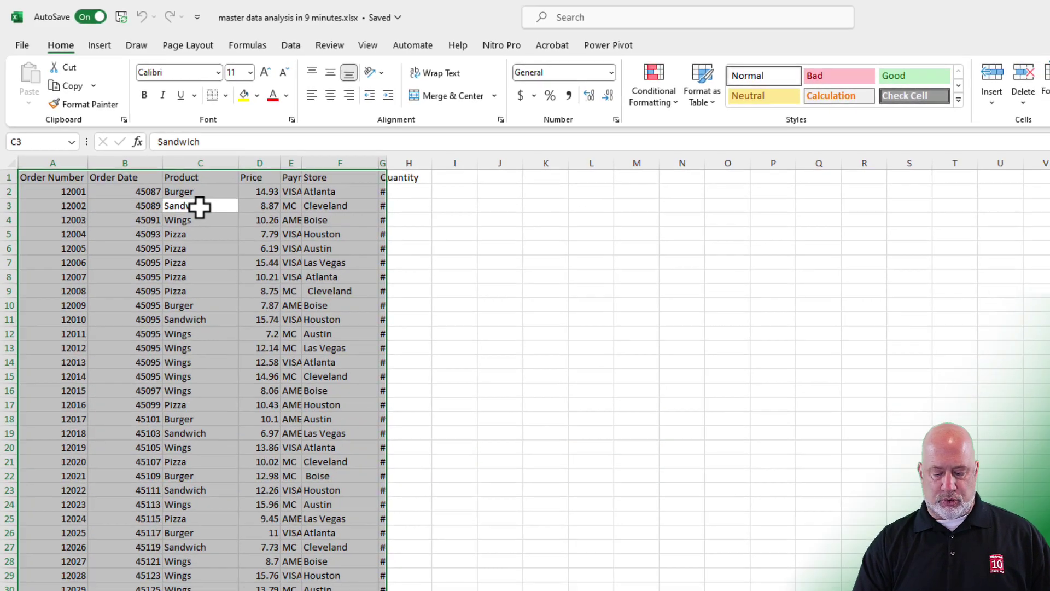
# Step: Cycle through the selection's corners and scroll to confirm it spans rows 1 to 54
pyautogui.hotkey('ctrl', '.')
pyautogui.hotkey('ctrl', '.')
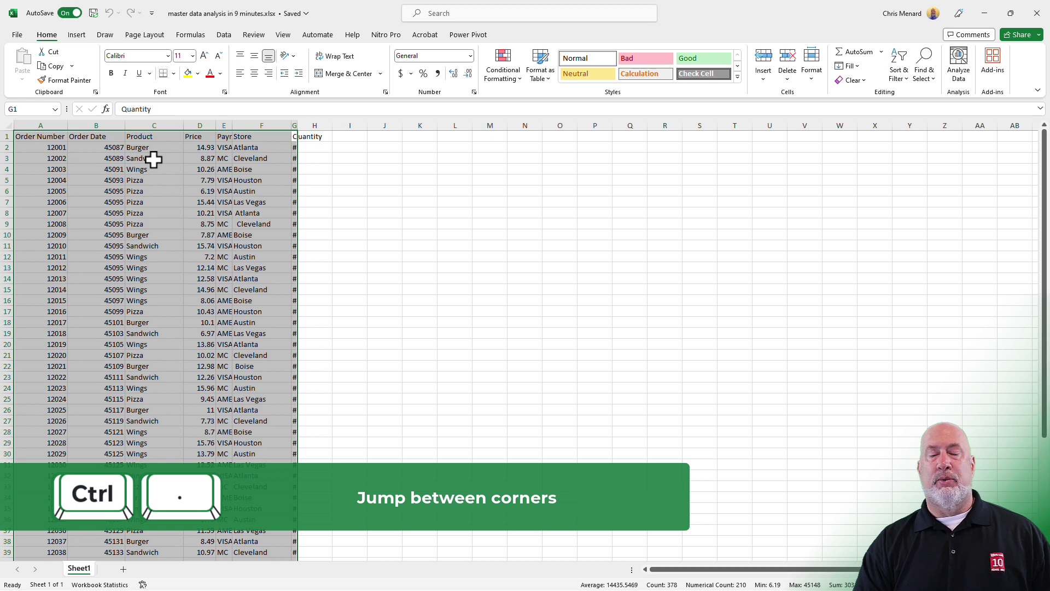
pyautogui.hotkey('ctrl', '.')
pyautogui.hotkey('ctrl', '.')
pyautogui.hotkey('ctrl', '.')
pyautogui.hotkey('ctrl', '.')
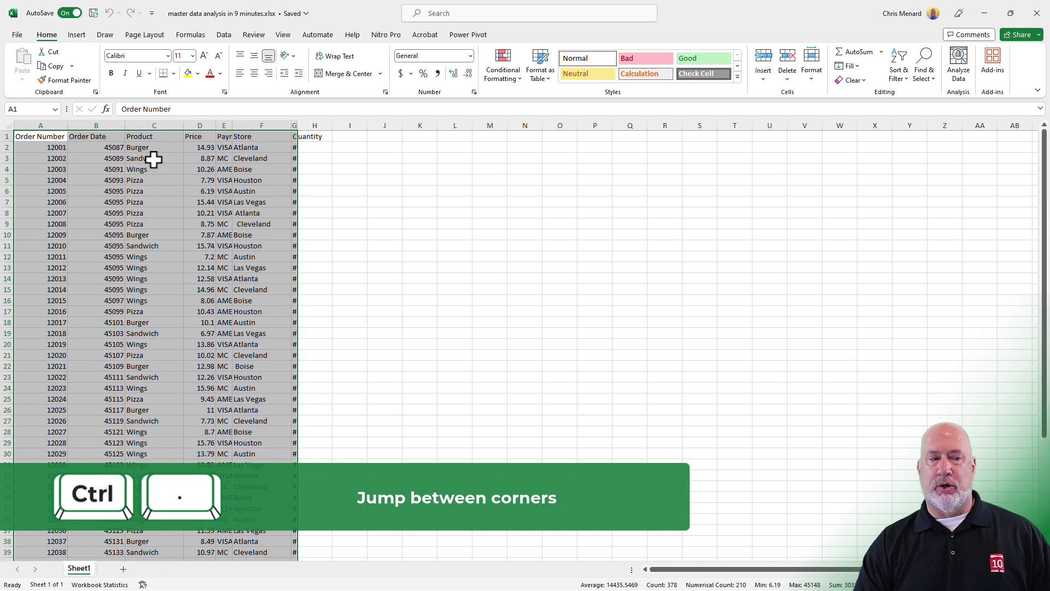
pyautogui.hotkey('ctrl', '.')
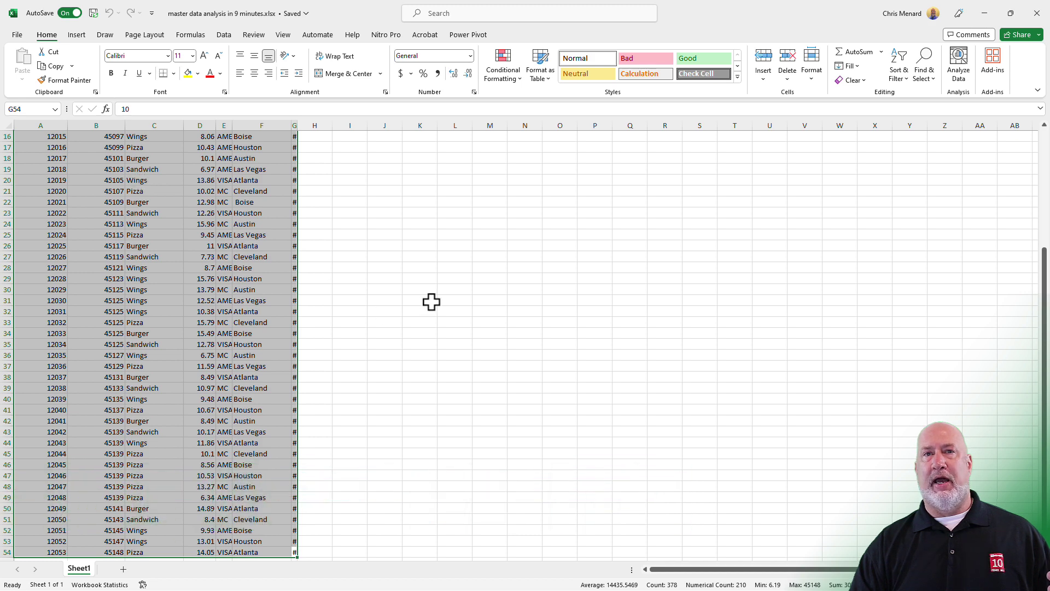
pyautogui.scroll(-10, 431, 301)
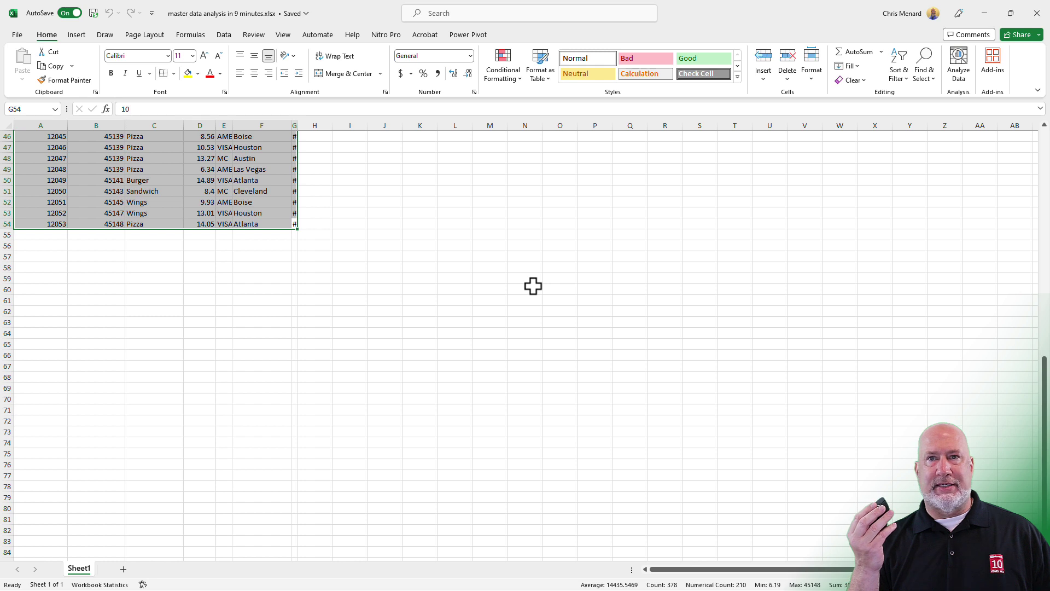
pyautogui.scroll(-3, 533, 286)
pyautogui.scroll(3, 533, 287)
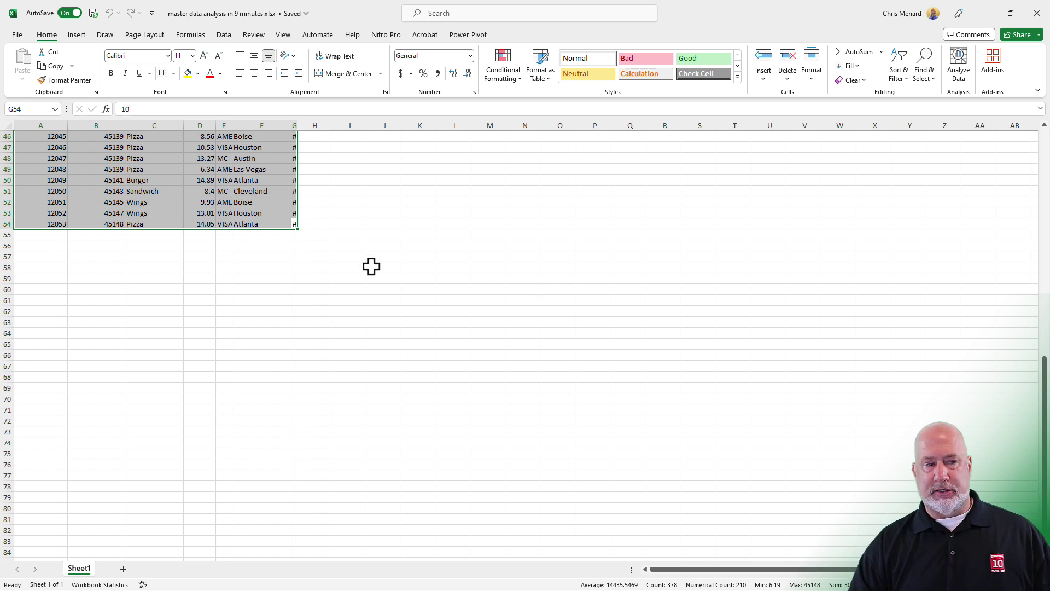
pyautogui.scroll(15, 265, 278)
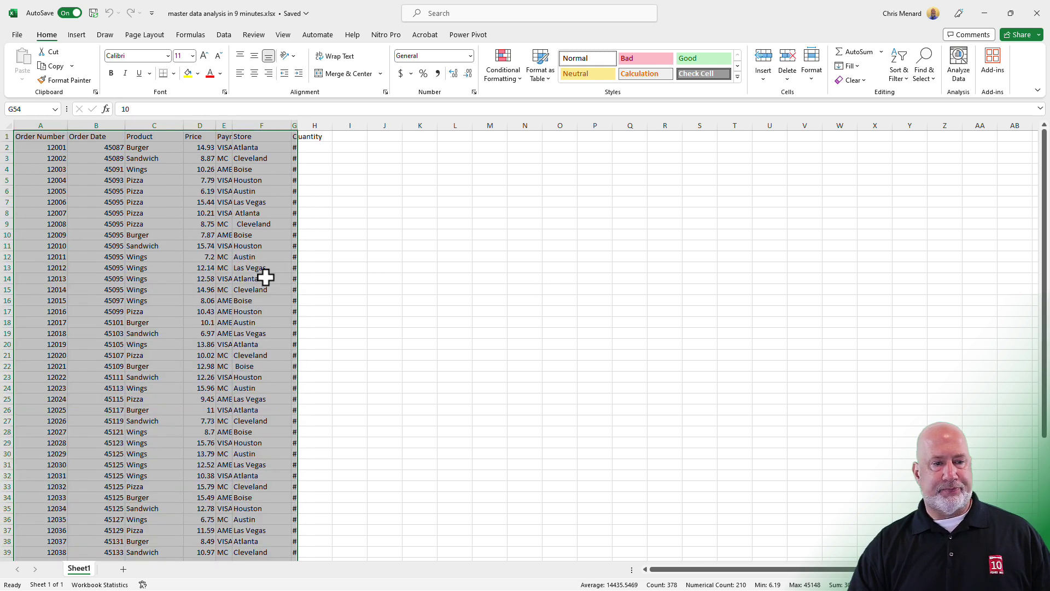
pyautogui.click(197, 180)
pyautogui.click(169, 157)
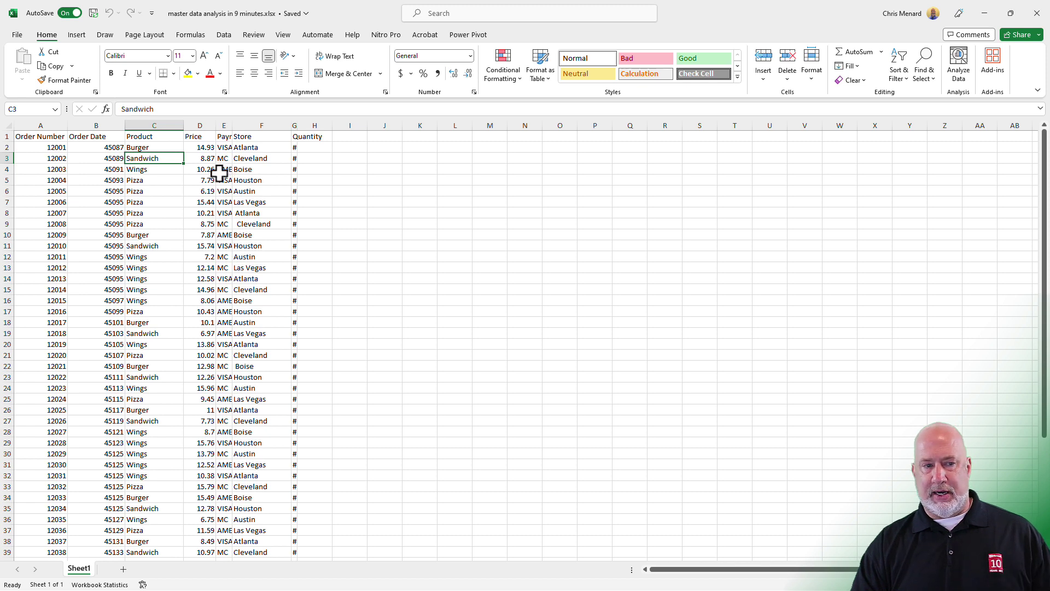
pyautogui.click(205, 126)
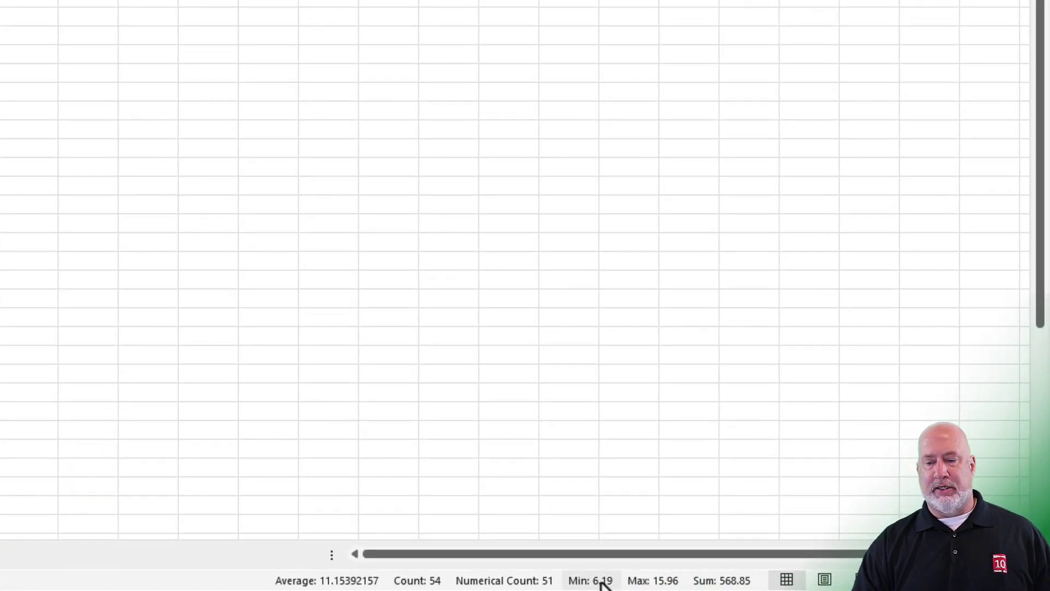
pyautogui.rightClick(599, 583)
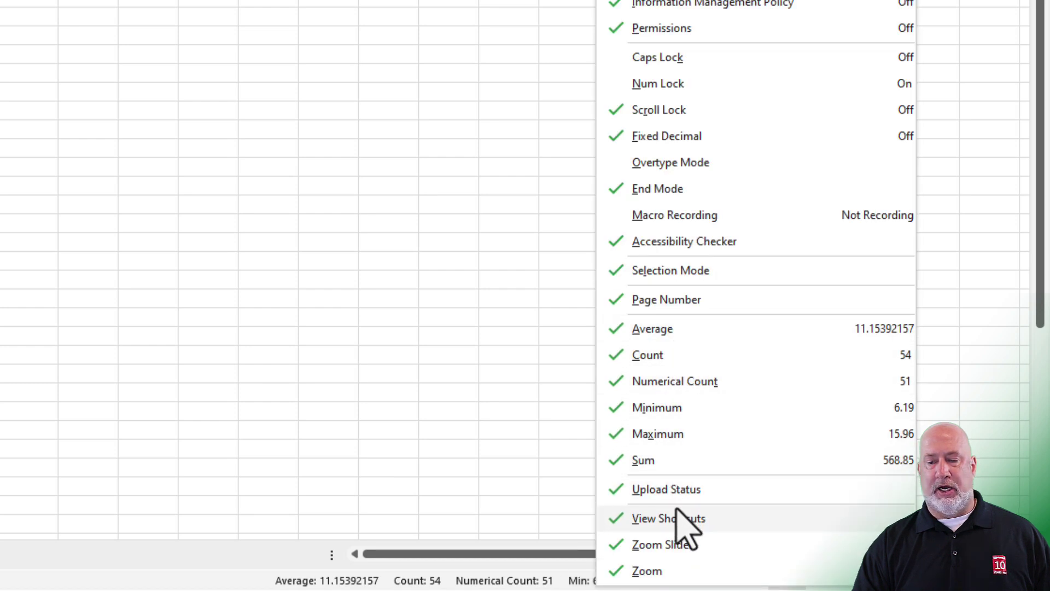
pyautogui.click(149, 300)
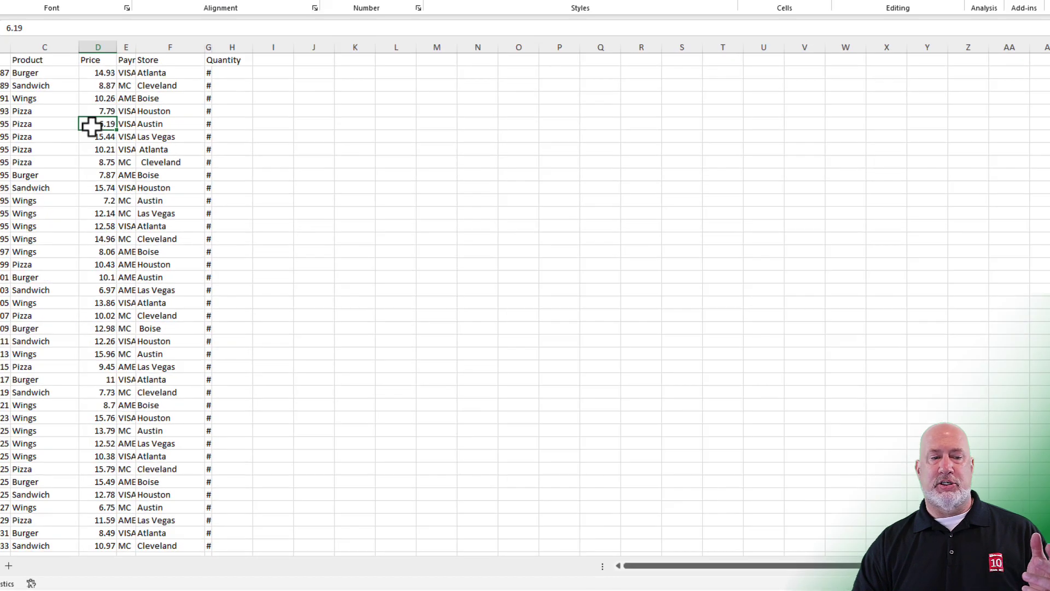
pyautogui.click(203, 169)
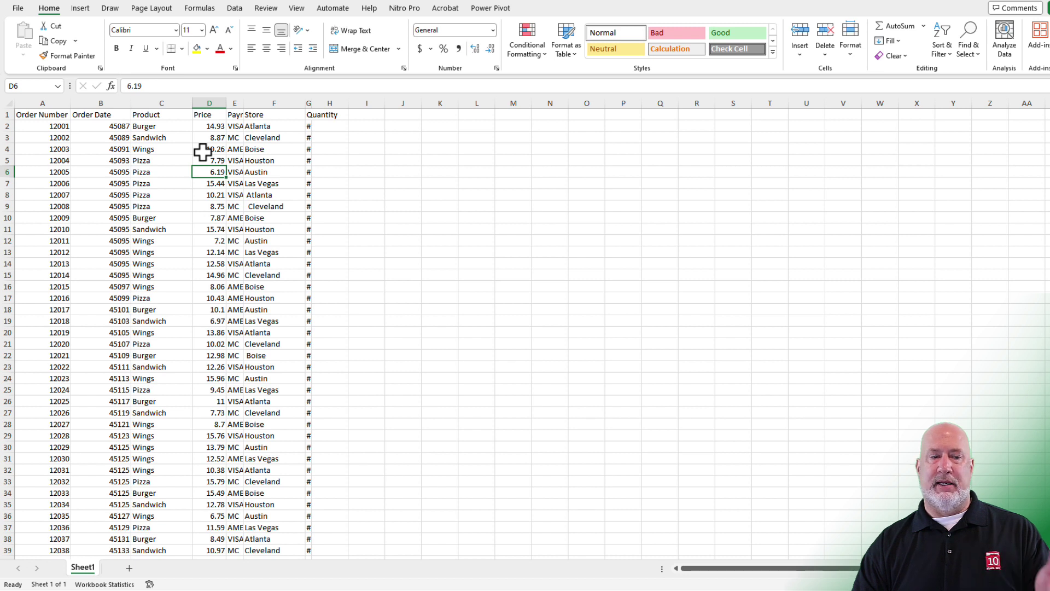
# Step: Format the order data as a table with headers
pyautogui.click(202, 152)
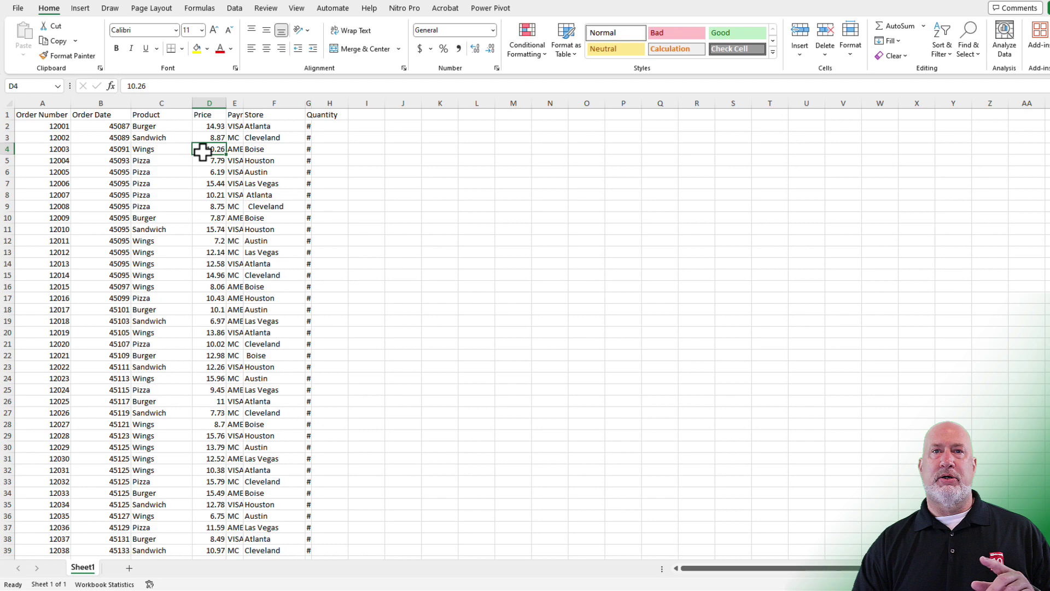
pyautogui.hotkey('ctrl', 't')
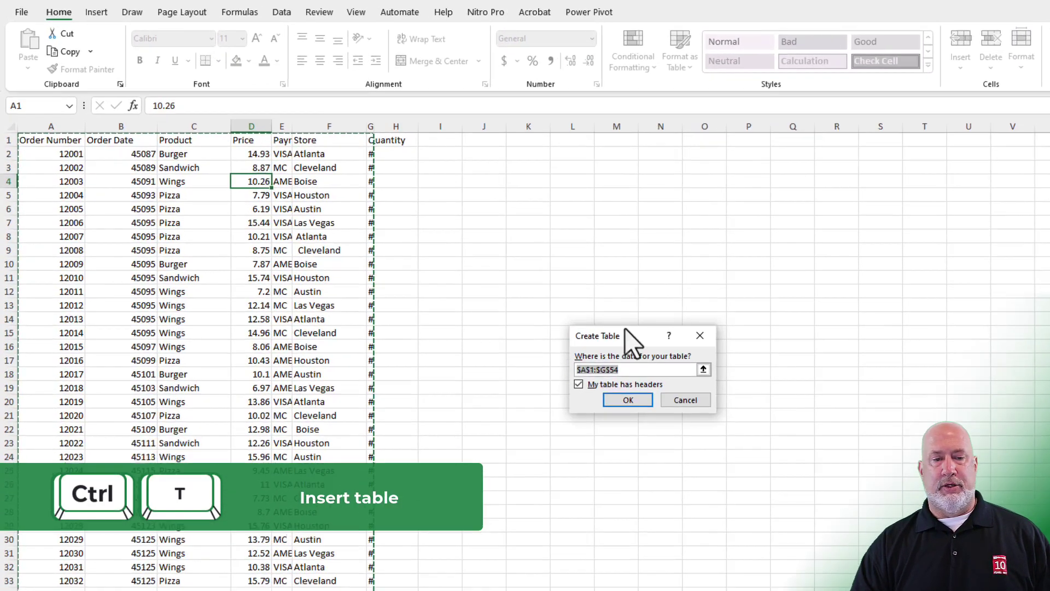
pyautogui.moveTo(625, 329); pyautogui.dragTo(467, 151)
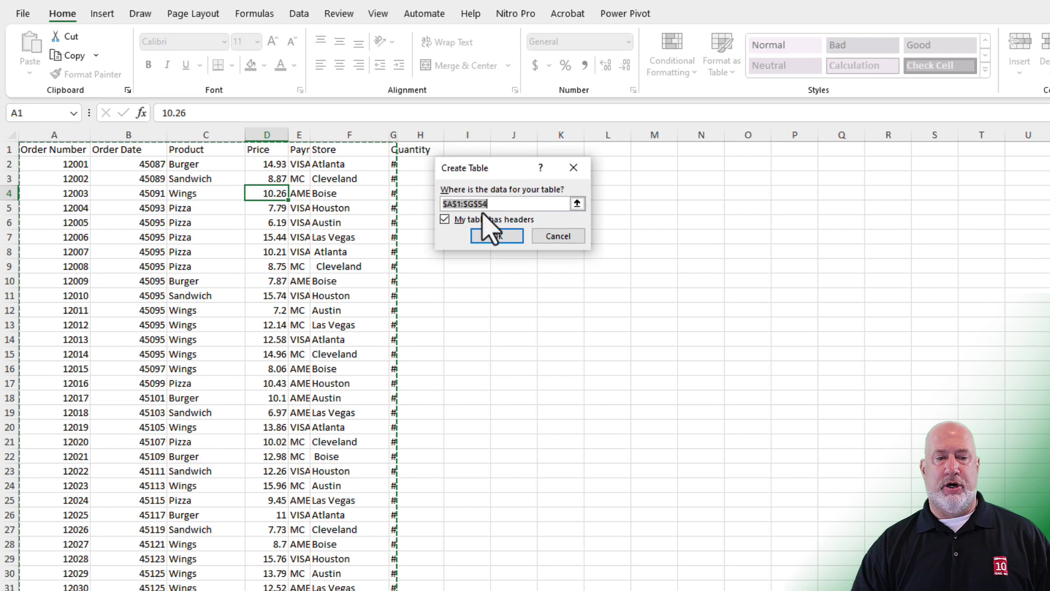
pyautogui.click(498, 237)
pyautogui.click(407, 239)
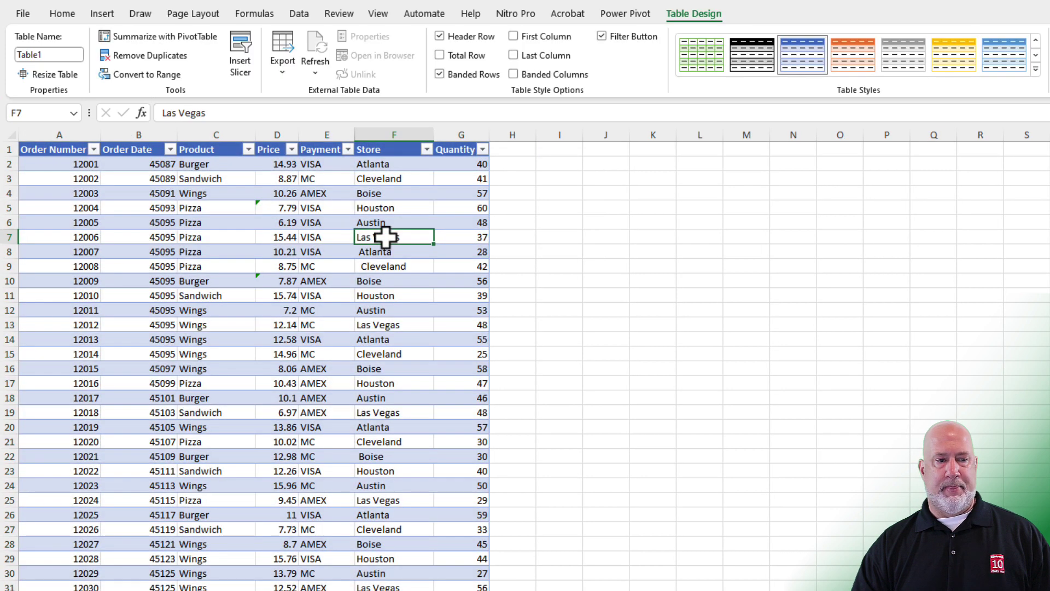
# Step: Convert the text-stored prices in D5:D10 to numbers
pyautogui.click(281, 210)
pyautogui.click(281, 279)
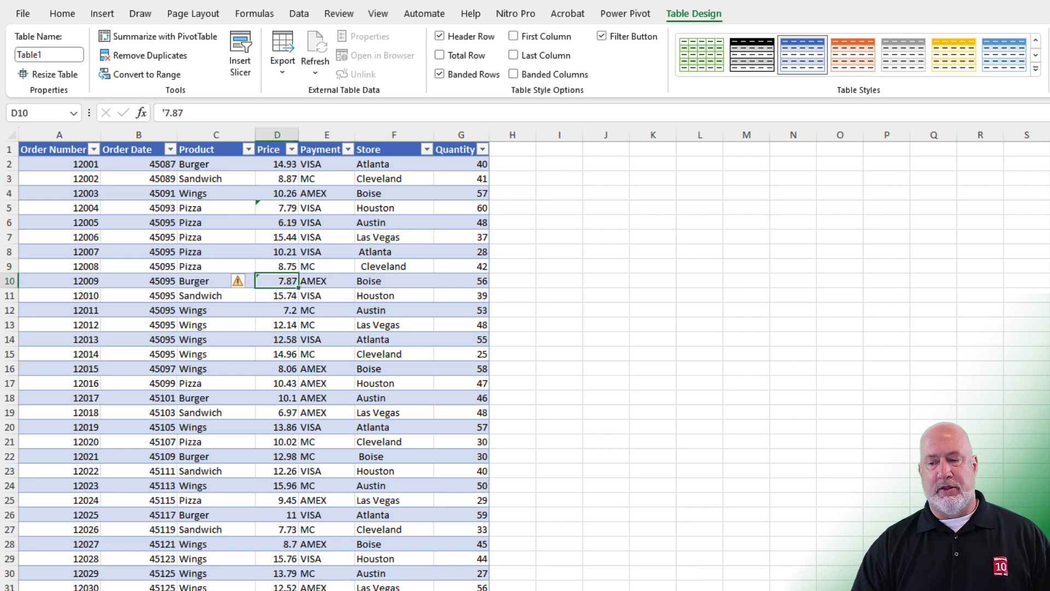
pyautogui.keyDown('ctrl'); pyautogui.scroll(2, 264, 263); pyautogui.keyUp('ctrl')
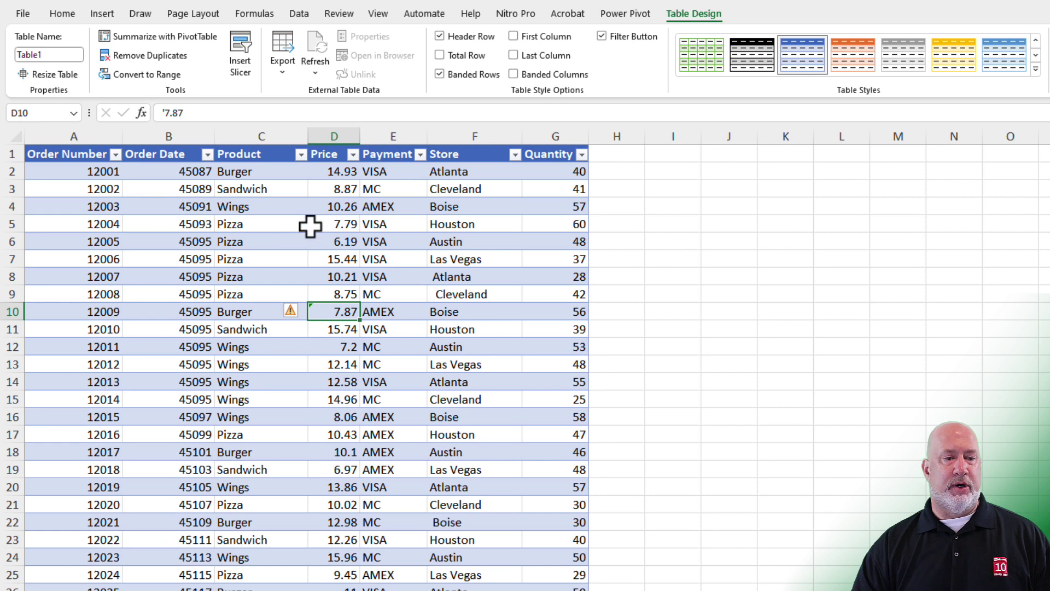
pyautogui.moveTo(310, 226); pyautogui.dragTo(328, 311)
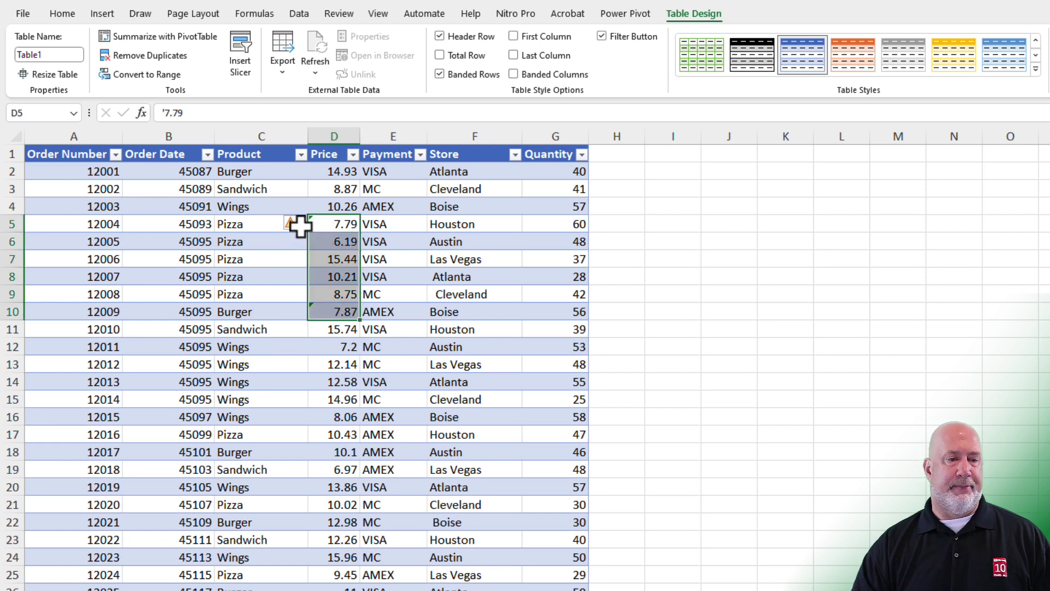
pyautogui.click(301, 225)
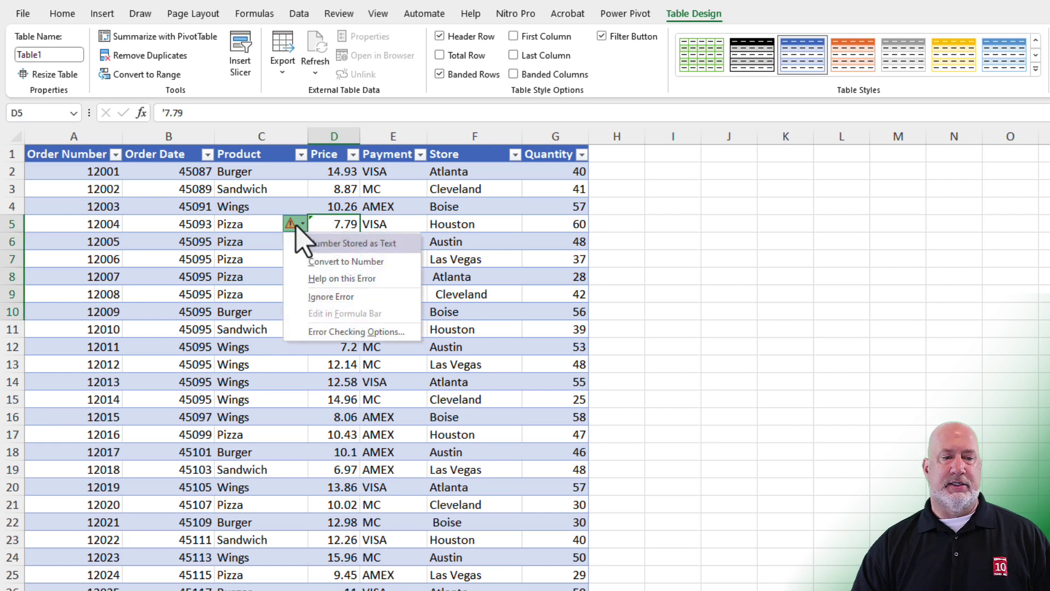
pyautogui.click(320, 262)
pyautogui.click(457, 244)
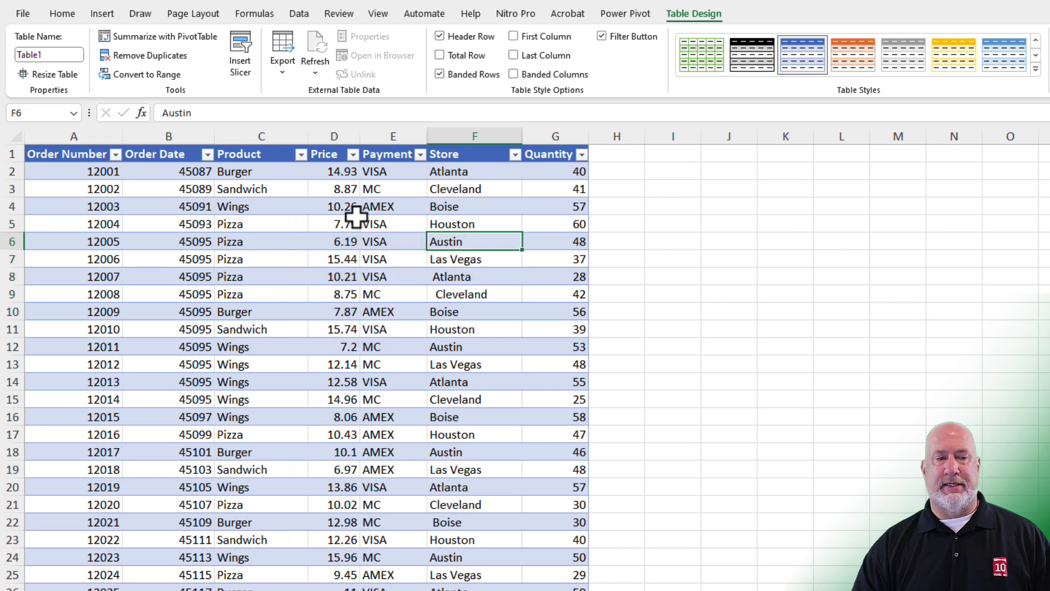
pyautogui.click(335, 138)
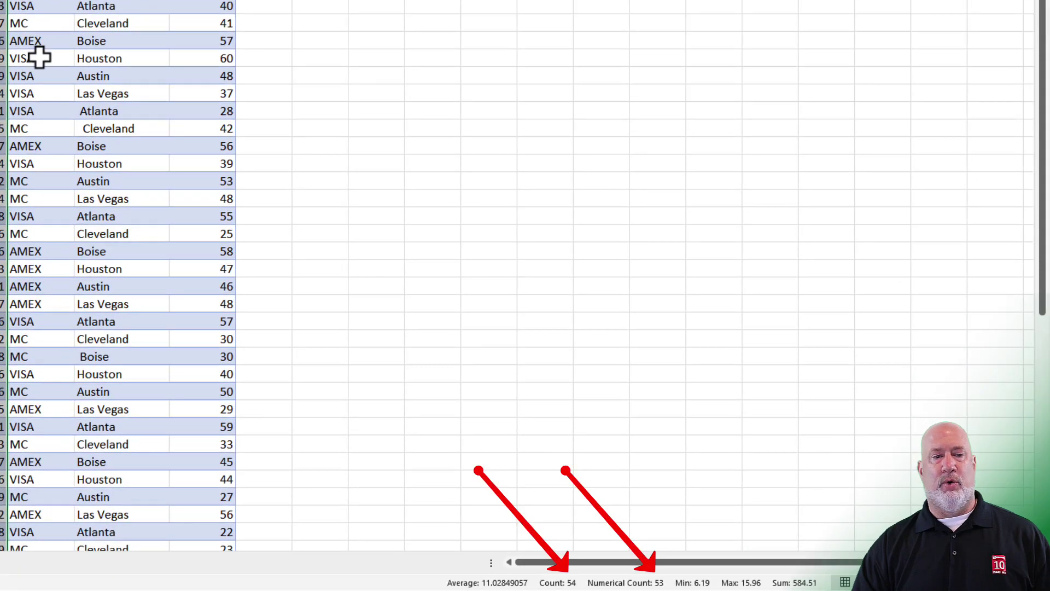
pyautogui.click(40, 57)
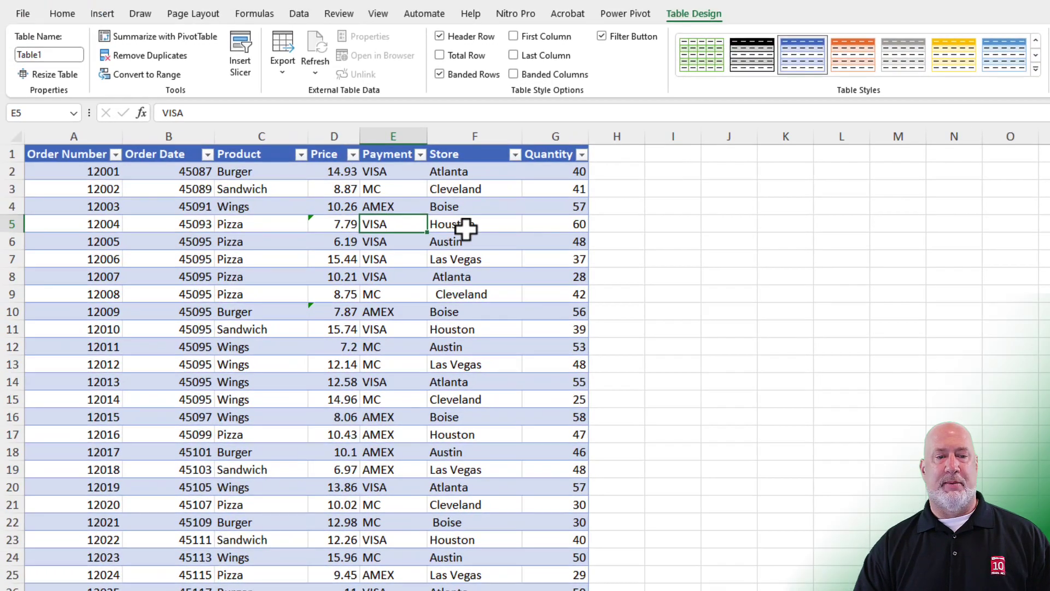
pyautogui.click(113, 62)
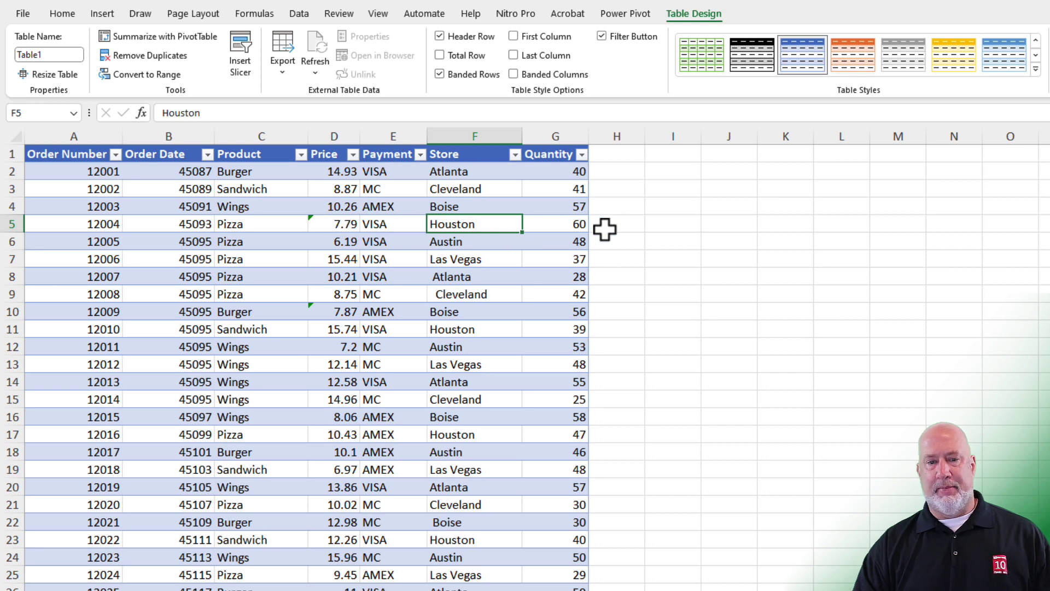
# Step: Enter 1 in helper cell I5 and copy it
pyautogui.click(668, 225)
pyautogui.write('1')
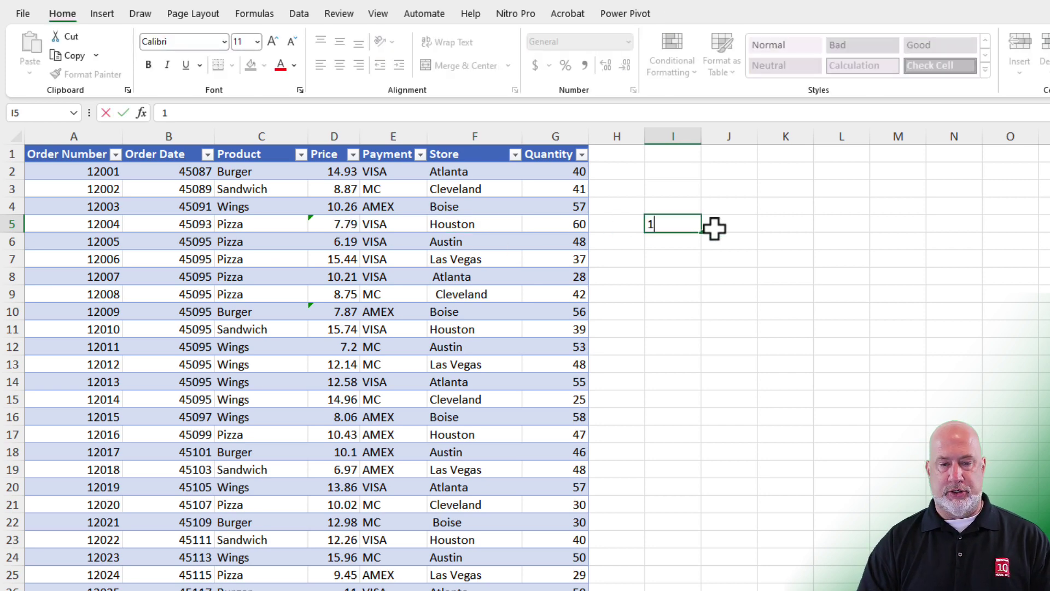
pyautogui.hotkey('ctrl', 'Return')
pyautogui.hotkey('ctrl', 'c')
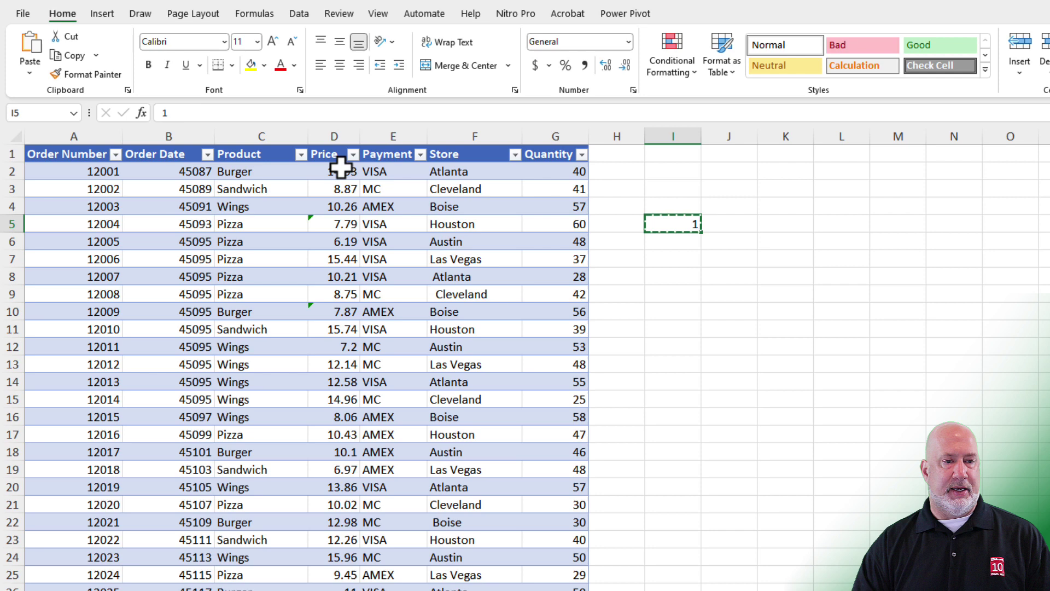
# Step: Paste Special Multiply the copied 1 onto all Price values
pyautogui.click(328, 143)
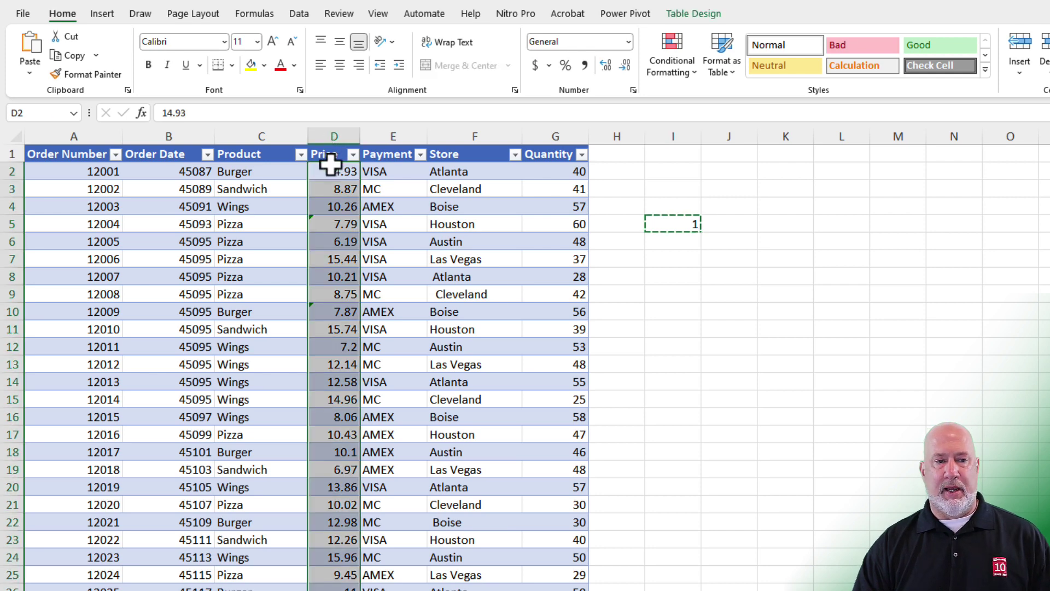
pyautogui.rightClick(330, 164)
pyautogui.click(396, 292)
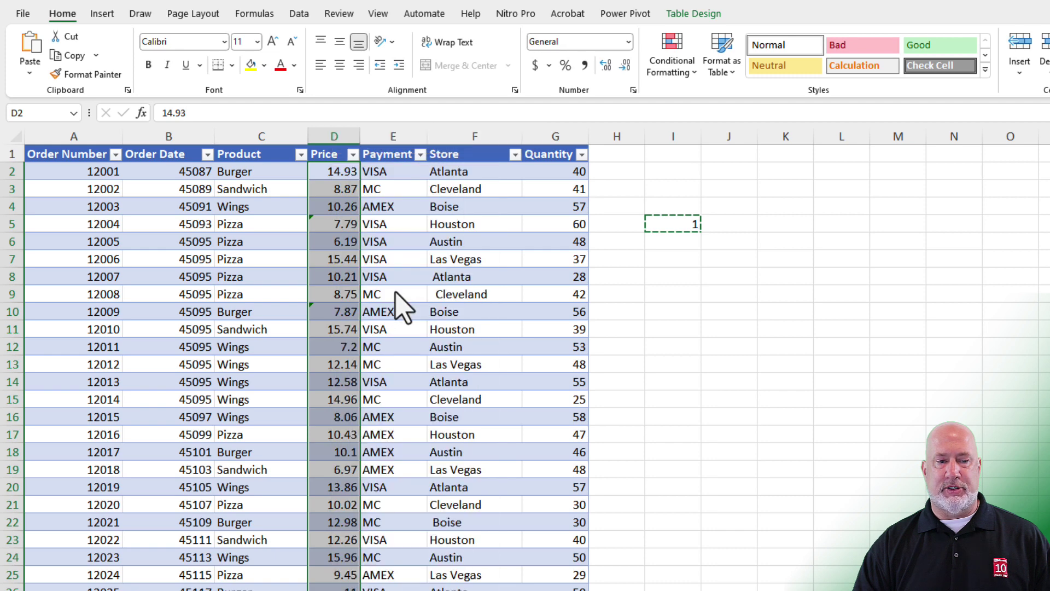
pyautogui.click(433, 333)
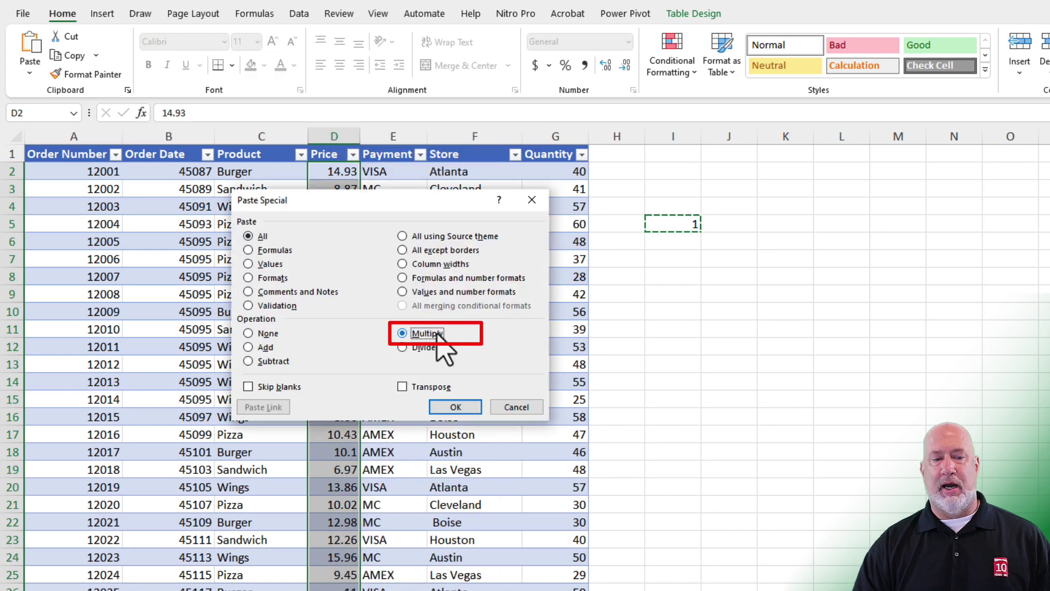
pyautogui.click(457, 407)
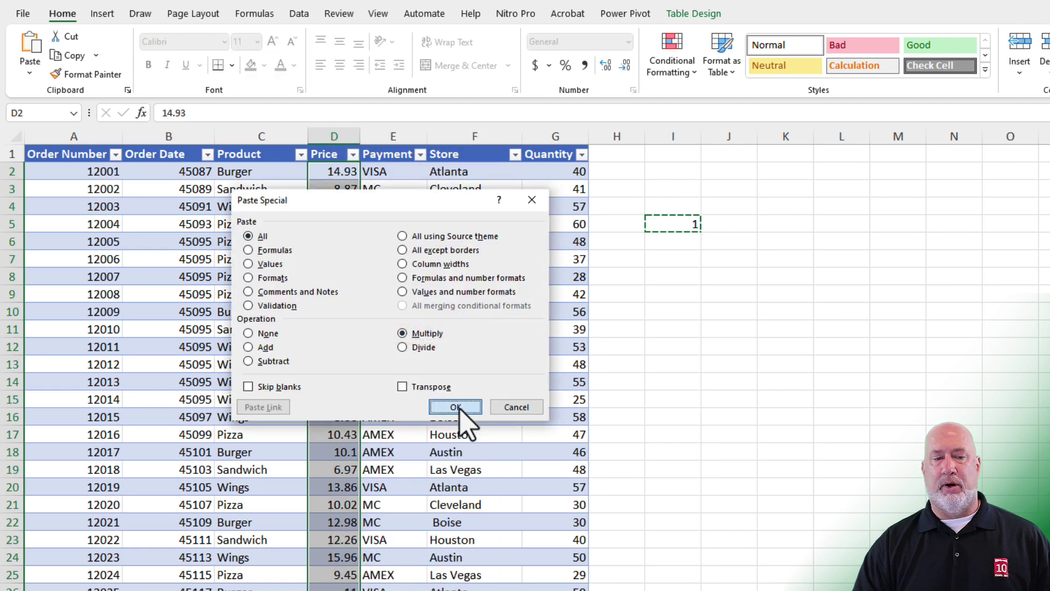
# Step: Clear helper cell I5 and confirm prices like D5 and D7 are now numbers
pyautogui.click(339, 260)
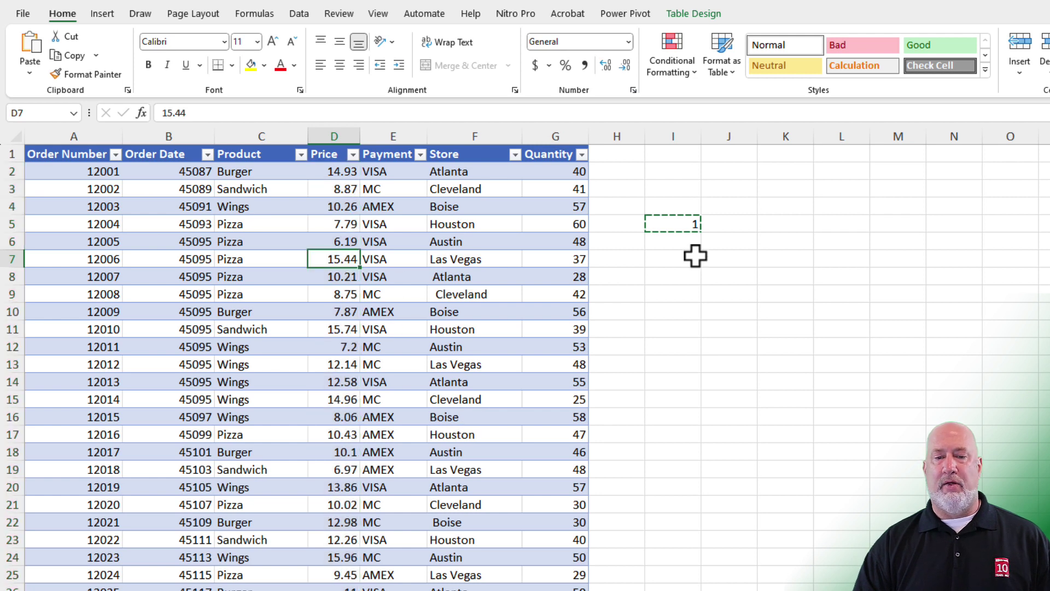
pyautogui.click(678, 225)
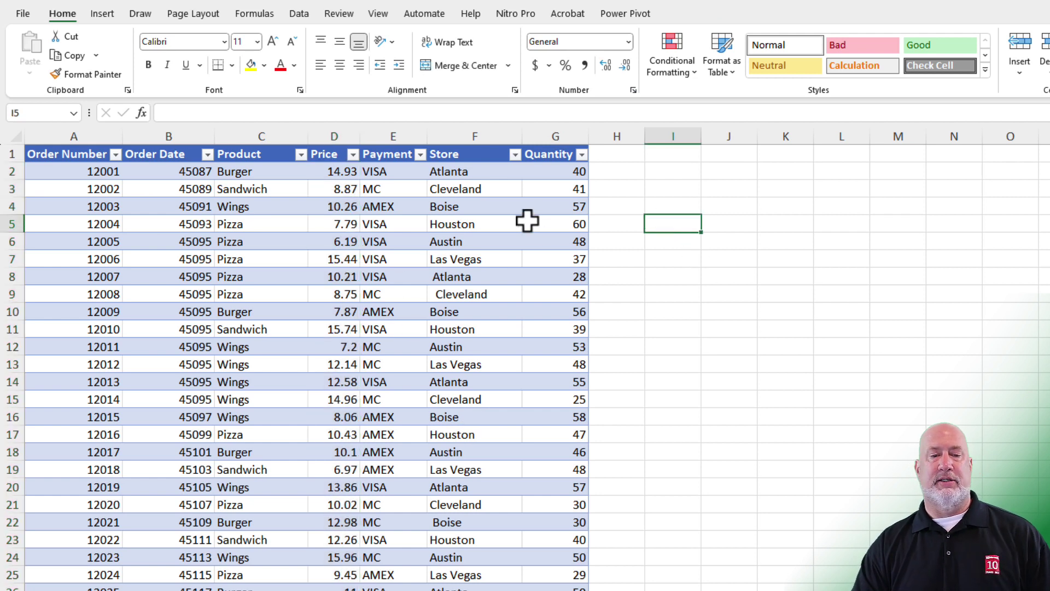
pyautogui.click(528, 224)
pyautogui.click(323, 224)
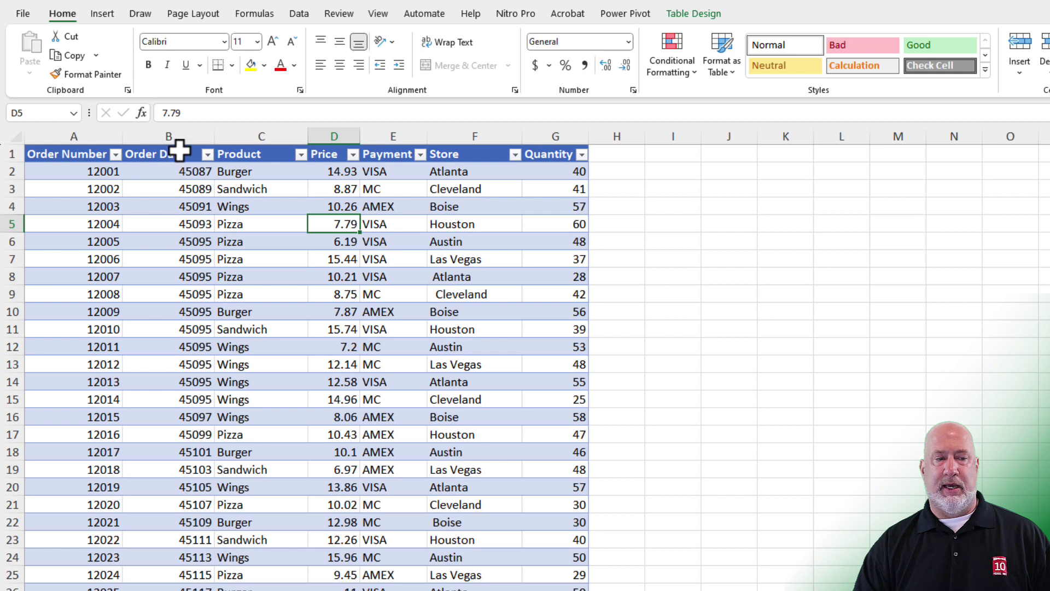
# Step: Format the Order Date values as Short Date, e.g. 6/10/2023
pyautogui.click(180, 143)
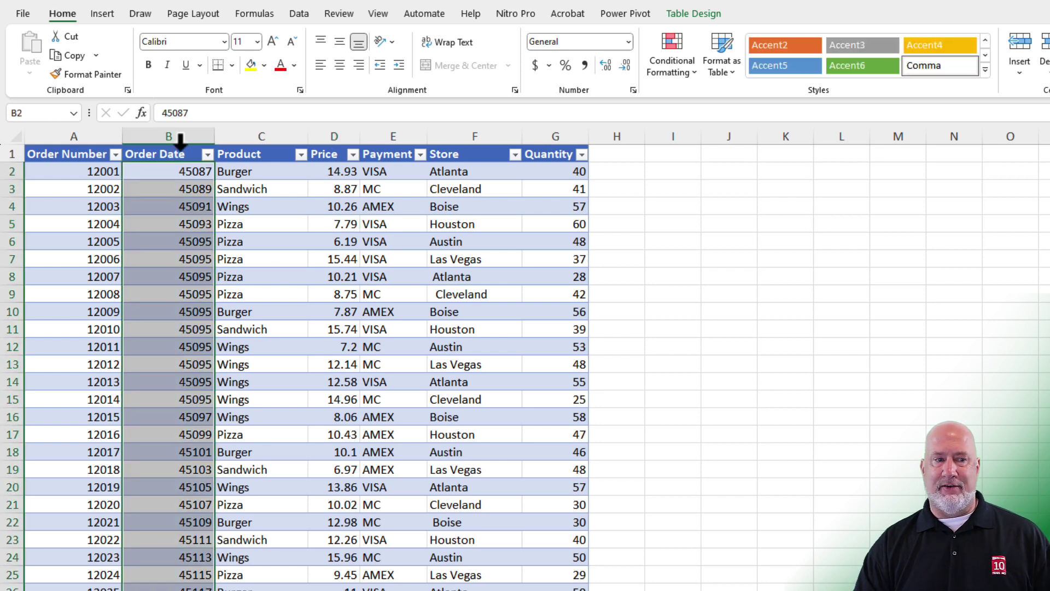
pyautogui.click(629, 43)
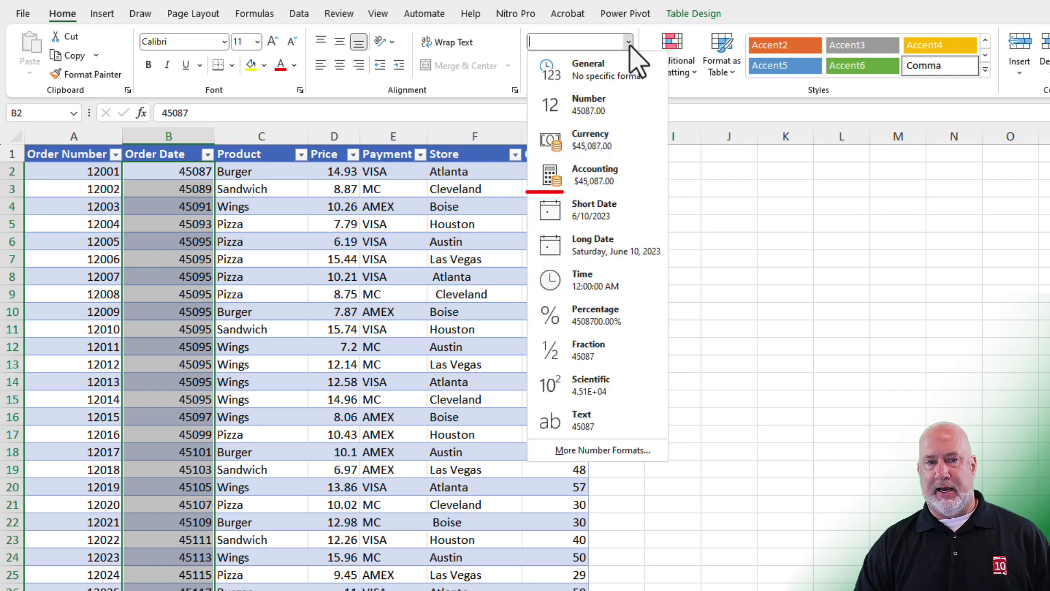
pyautogui.click(610, 216)
pyautogui.click(189, 206)
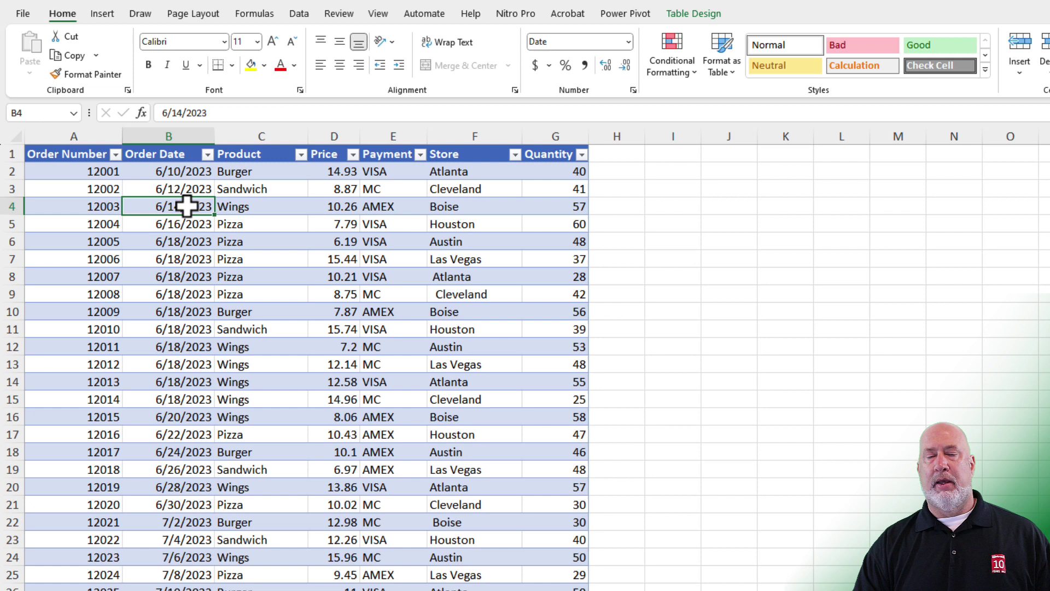
# Step: Check the Order Date filter list, where dates group under 2023, and close it unchanged
pyautogui.click(208, 156)
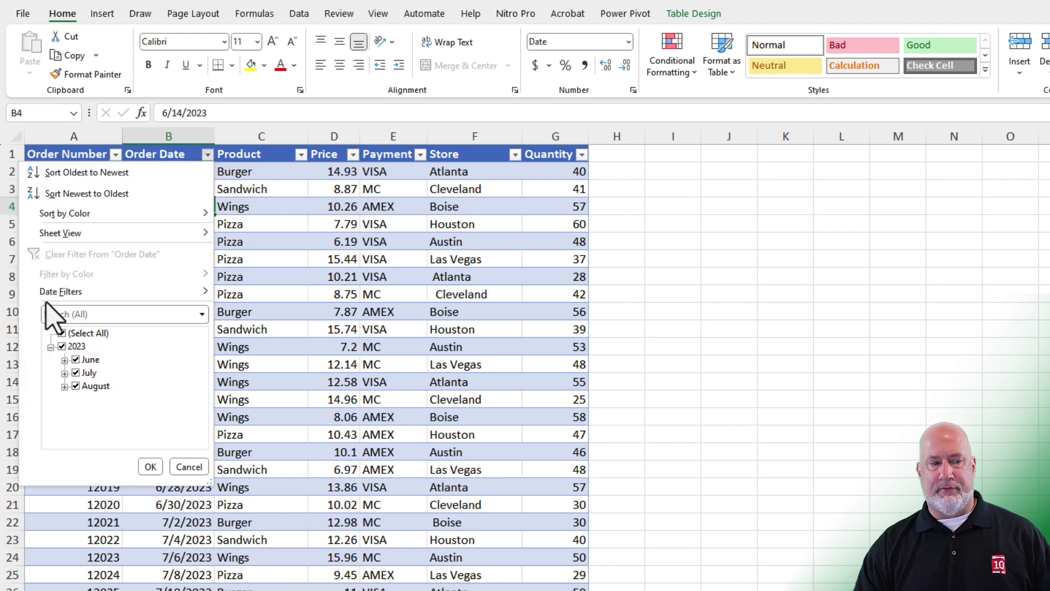
pyautogui.click(50, 347)
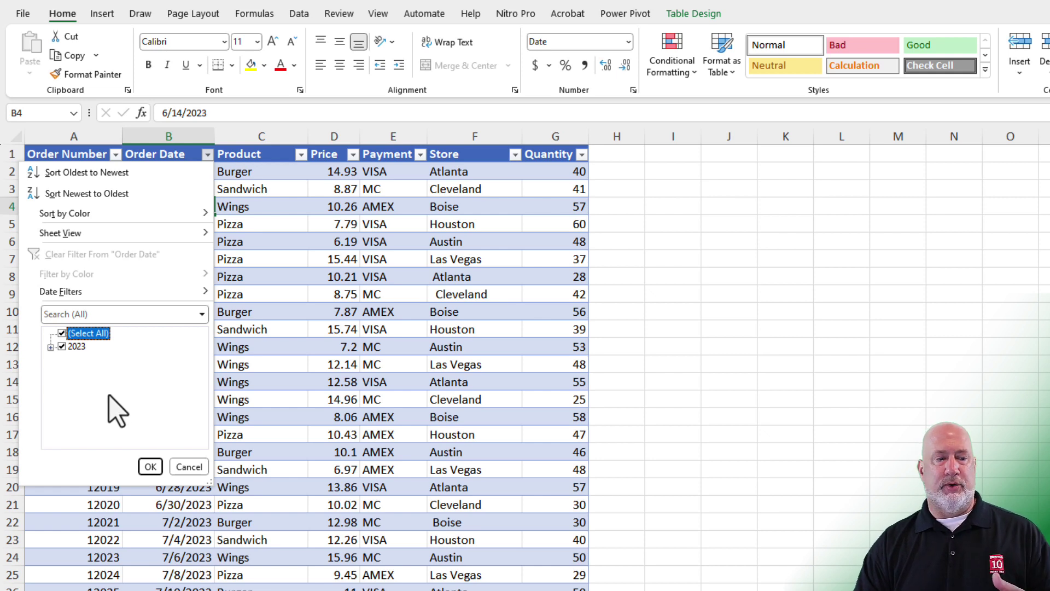
pyautogui.click(192, 468)
pyautogui.click(257, 259)
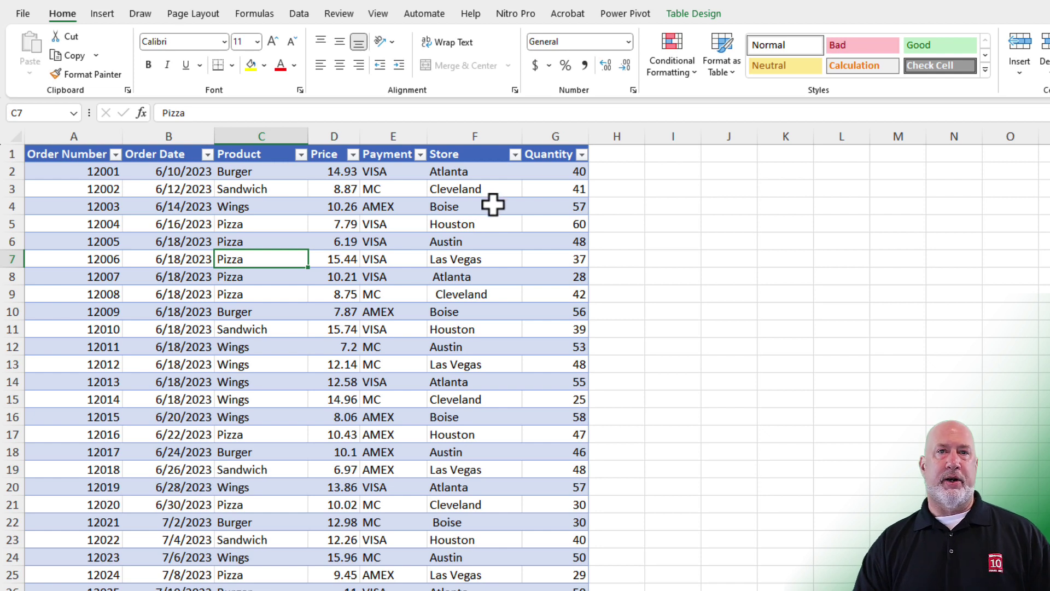
pyautogui.click(515, 155)
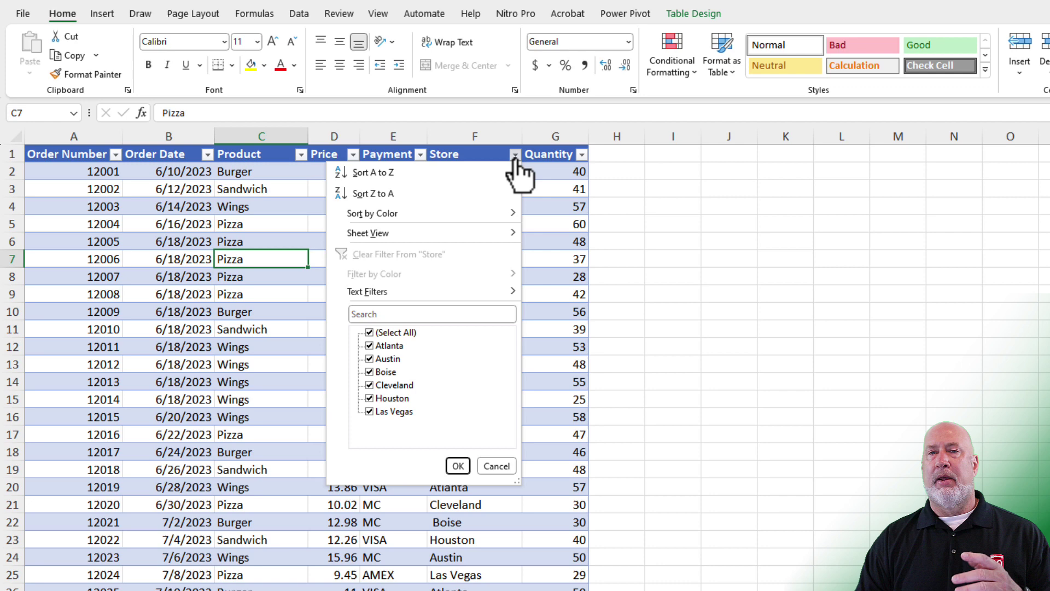
pyautogui.click(497, 466)
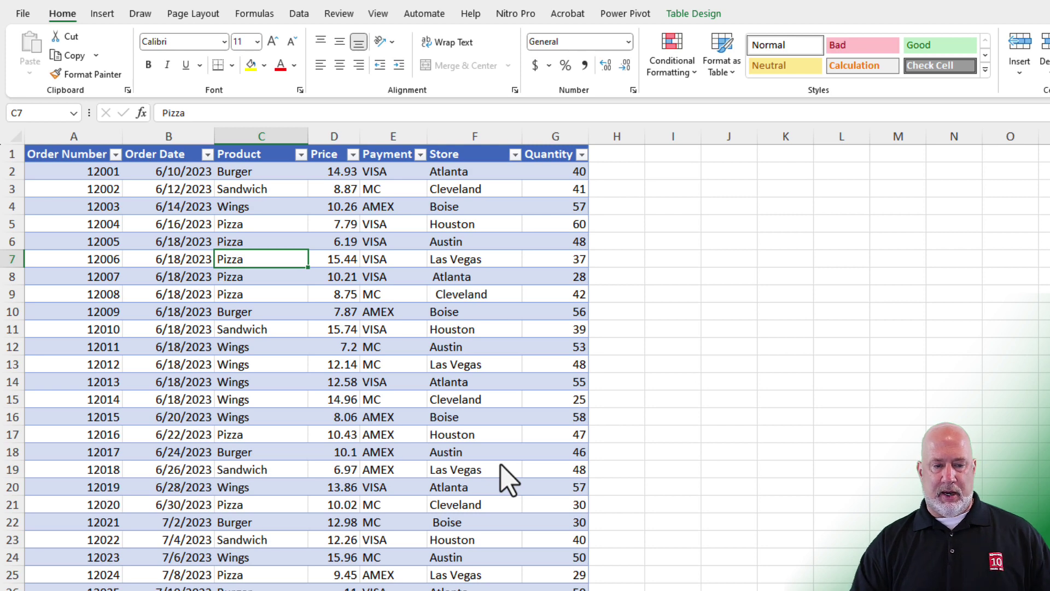
pyautogui.scroll(-5, 504, 479)
pyautogui.scroll(-5, 500, 462)
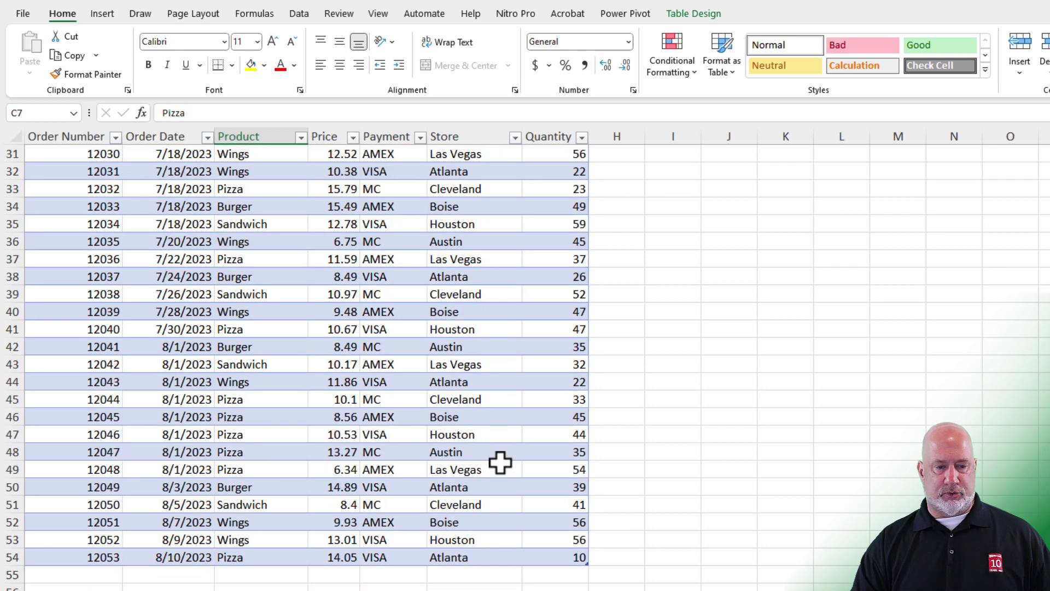
pyautogui.scroll(10, 500, 462)
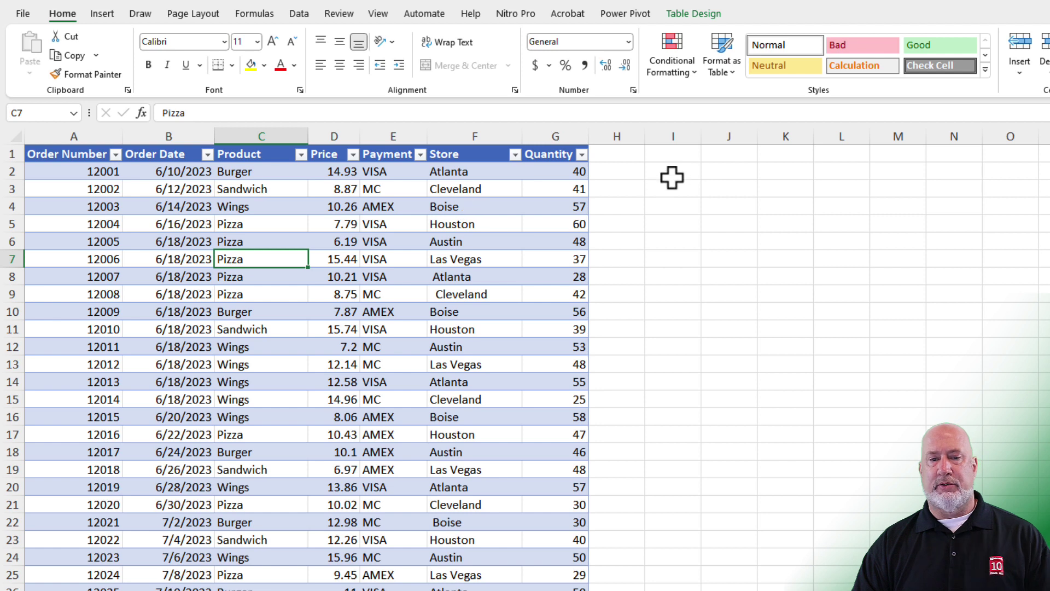
# Step: Enter =UNIQUE(Table1[Store]) in I2 and widen column I to fit the 12 store names
pyautogui.click(688, 173)
pyautogui.write('=uniq')
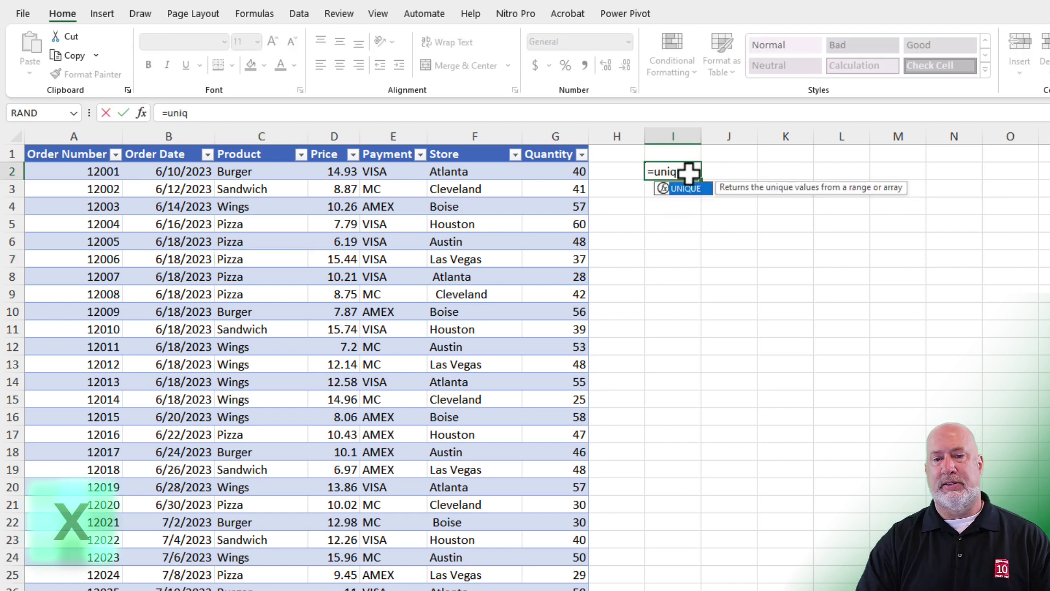
pyautogui.press('Tab')
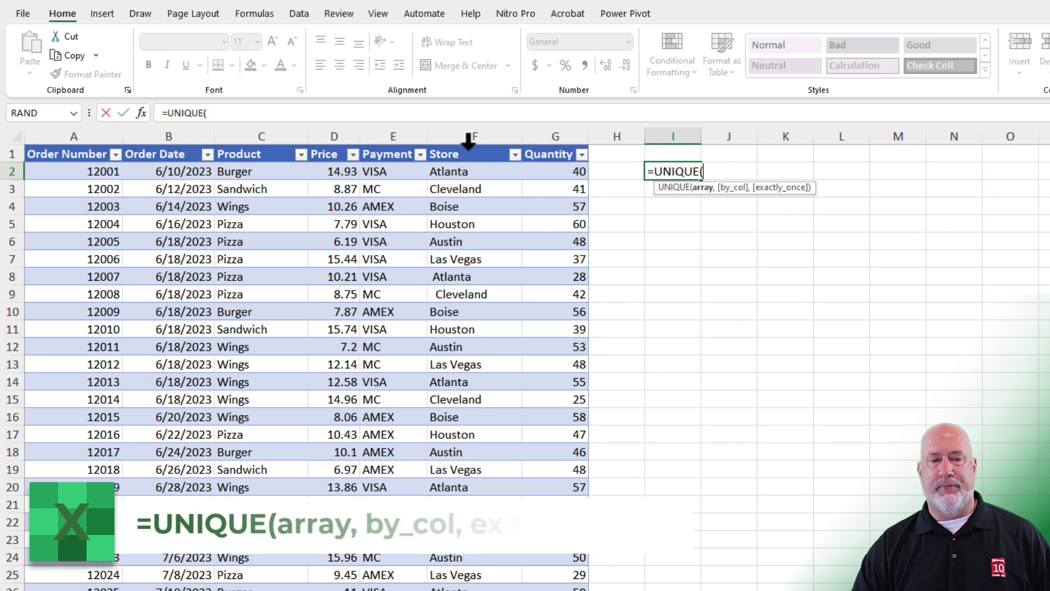
pyautogui.click(468, 143)
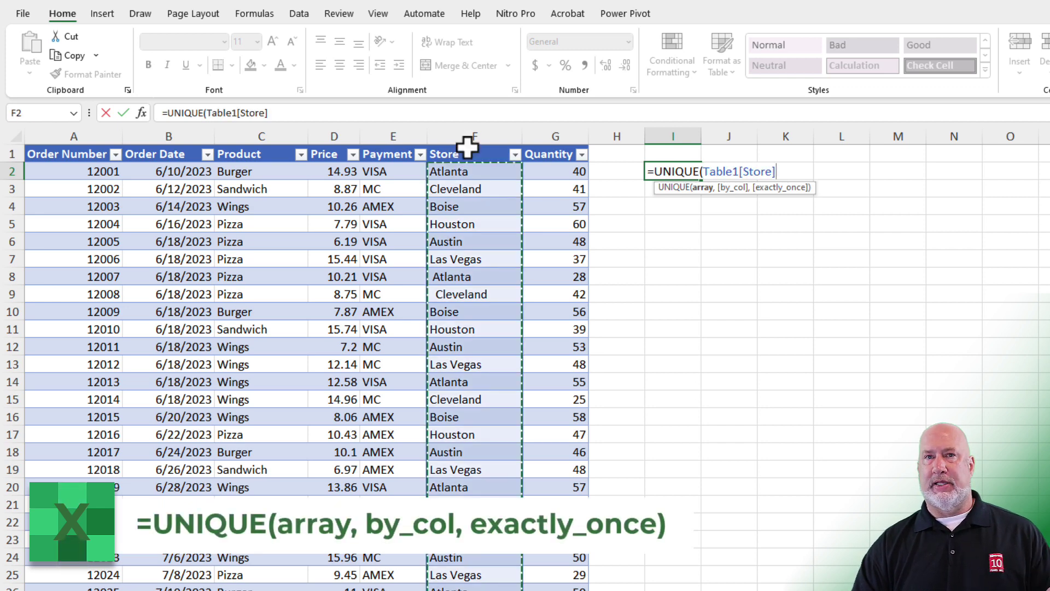
pyautogui.press('Return')
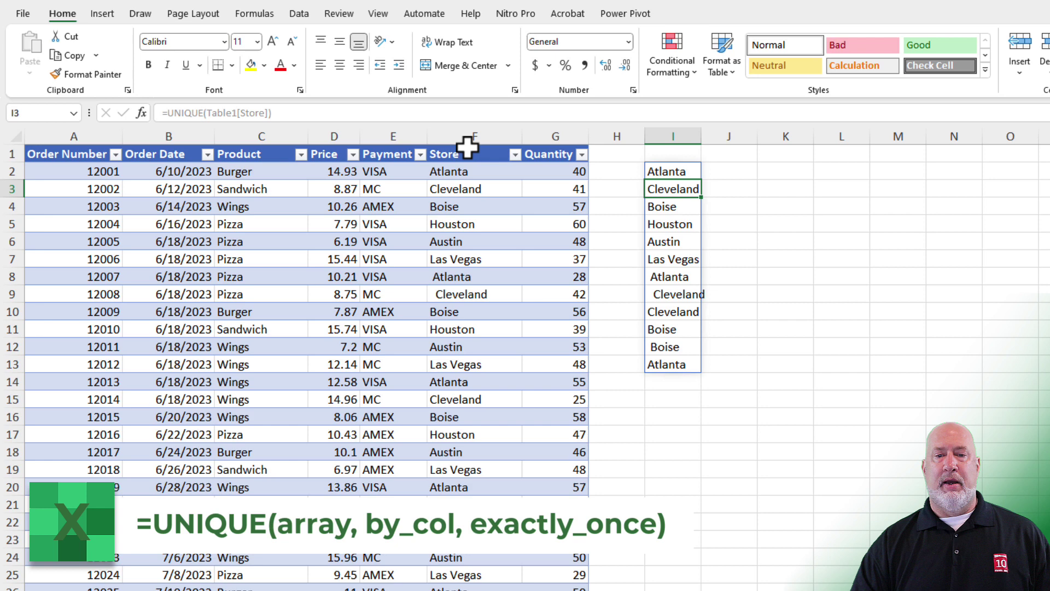
pyautogui.moveTo(701, 139); pyautogui.dragTo(759, 141)
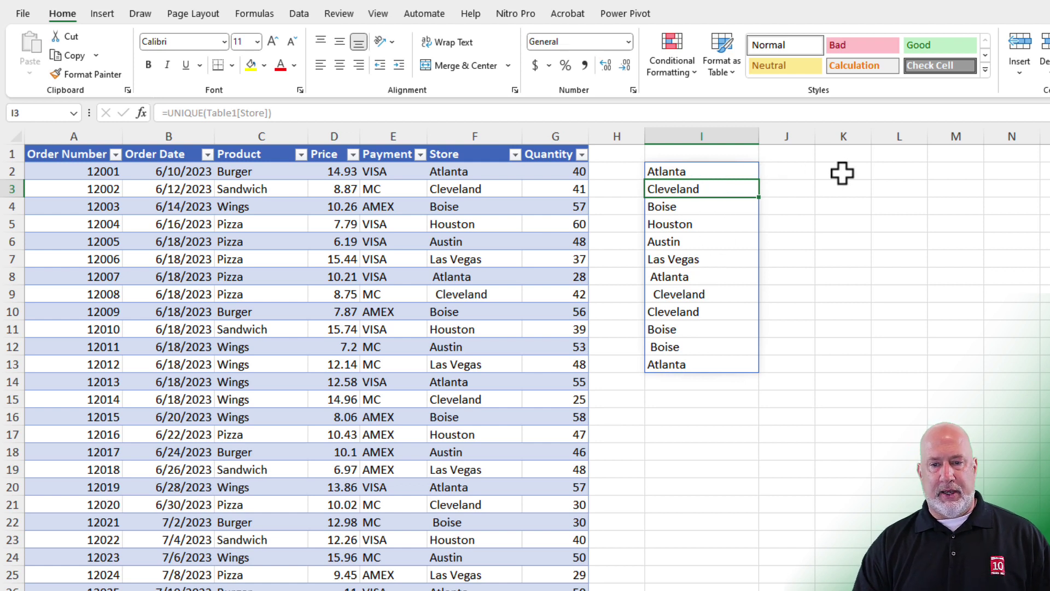
pyautogui.click(842, 174)
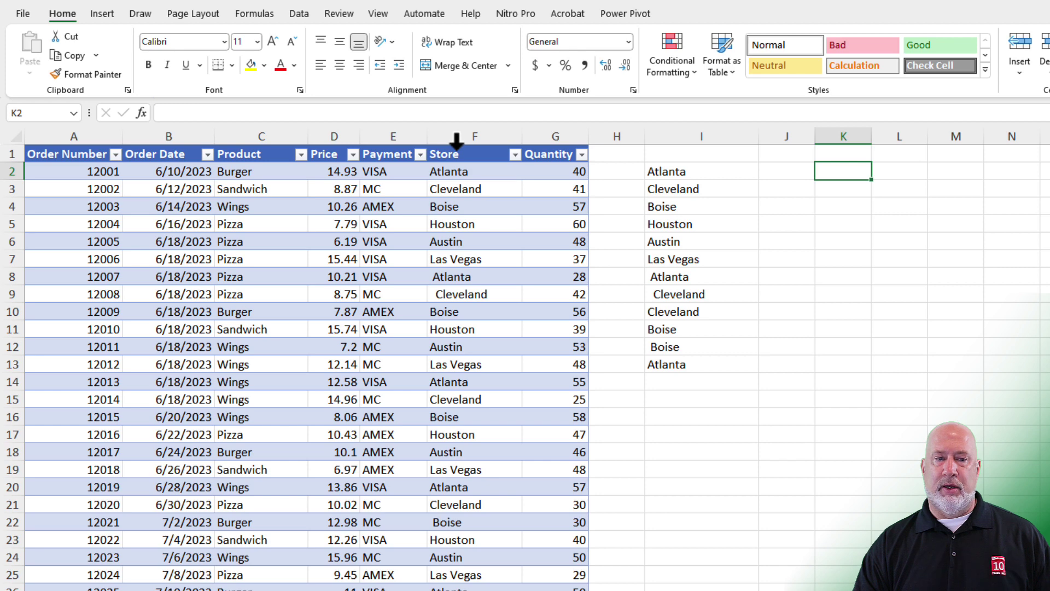
# Step: Copy the Store column into column K and widen column K
pyautogui.click(456, 142)
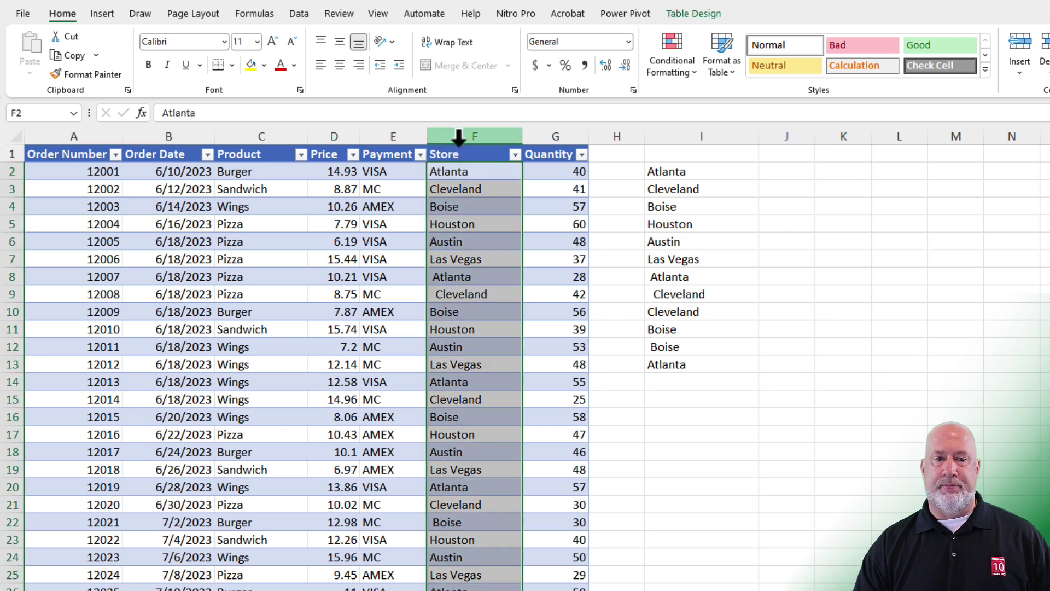
pyautogui.click(460, 137)
pyautogui.rightClick(461, 140)
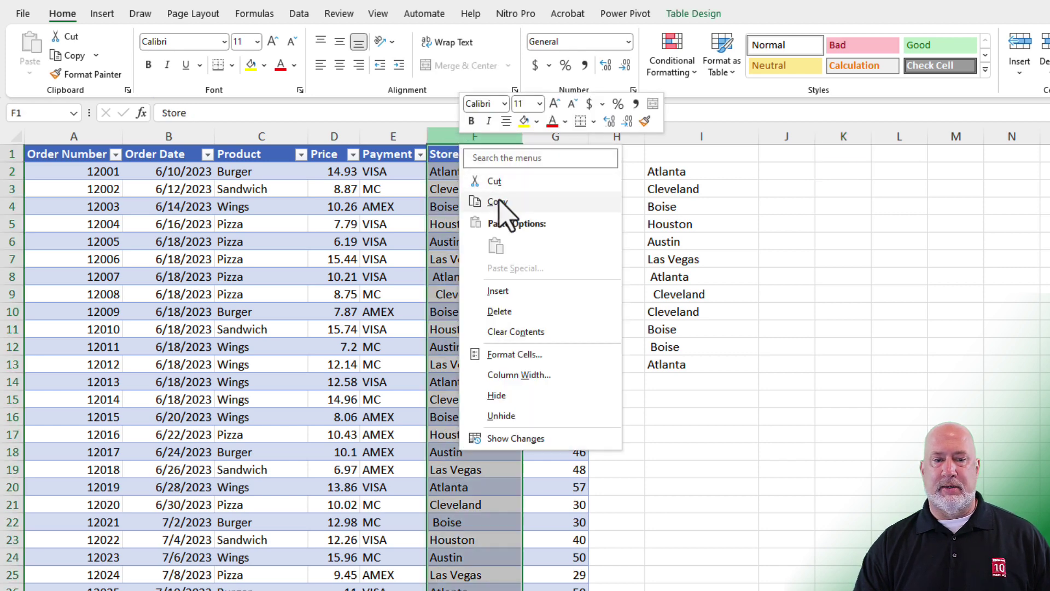
pyautogui.click(497, 202)
pyautogui.rightClick(837, 137)
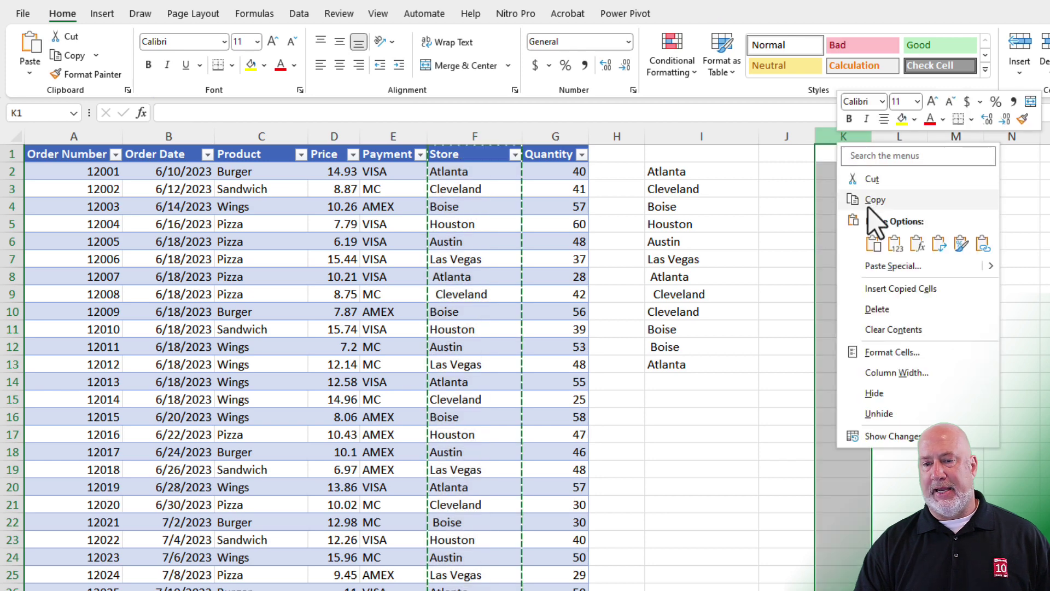
pyautogui.click(874, 245)
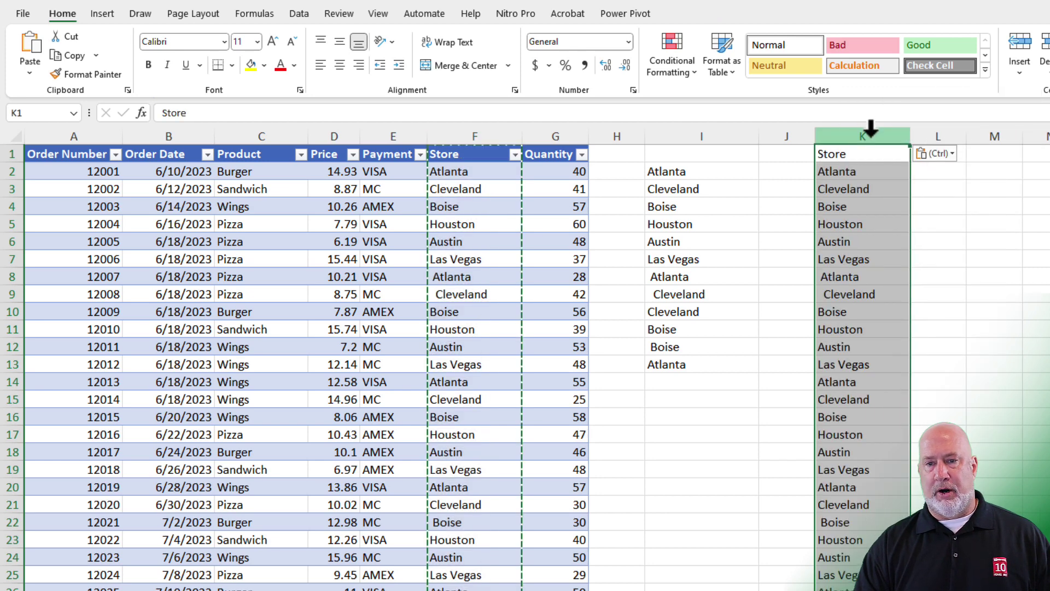
pyautogui.moveTo(871, 136); pyautogui.dragTo(920, 138)
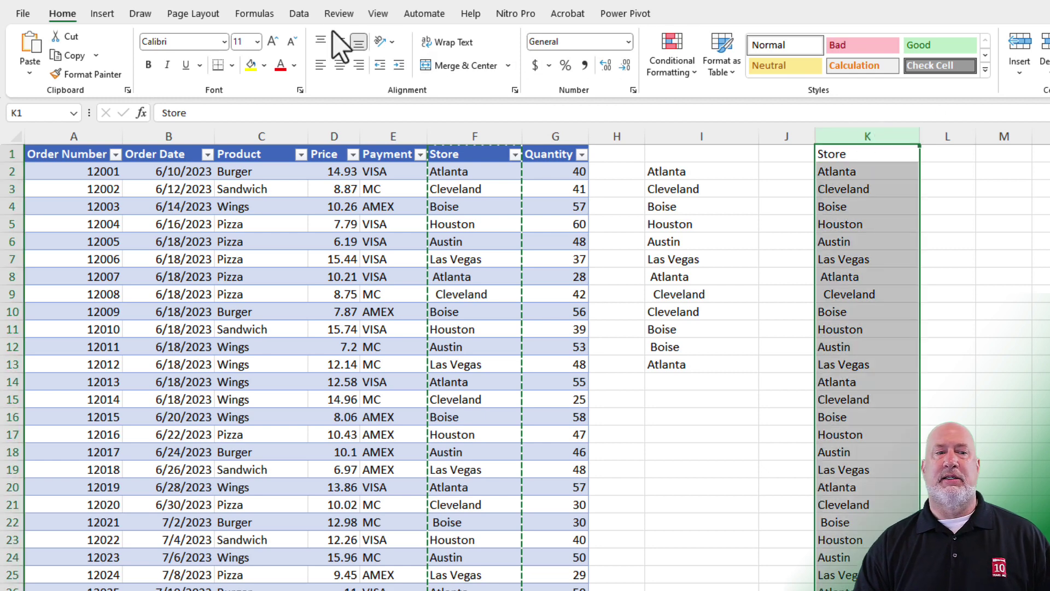
# Step: Remove duplicates from column K with headers on, leaving 12 unique store names
pyautogui.click(300, 14)
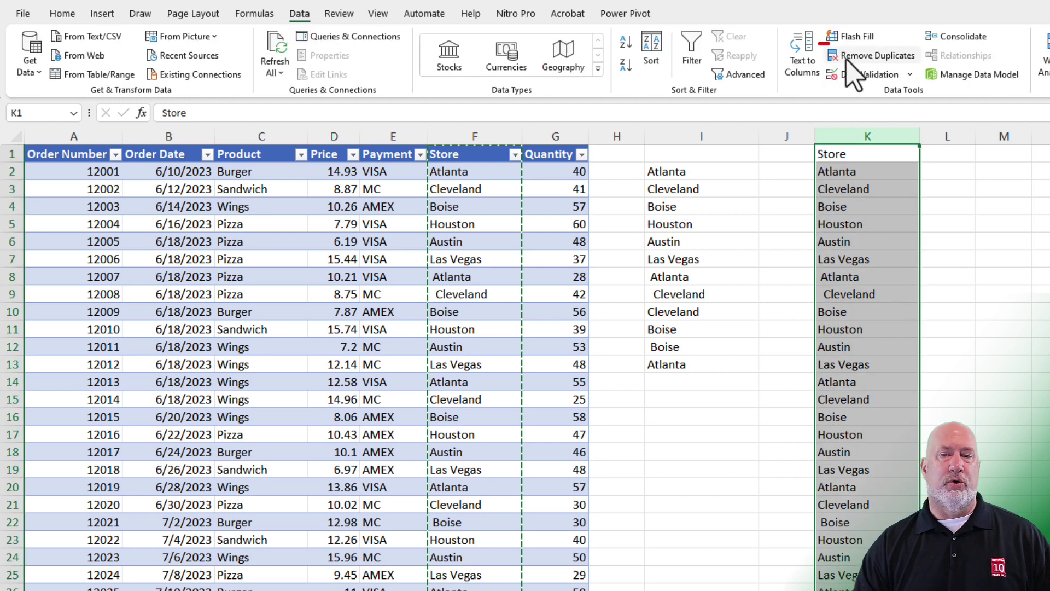
pyautogui.click(864, 56)
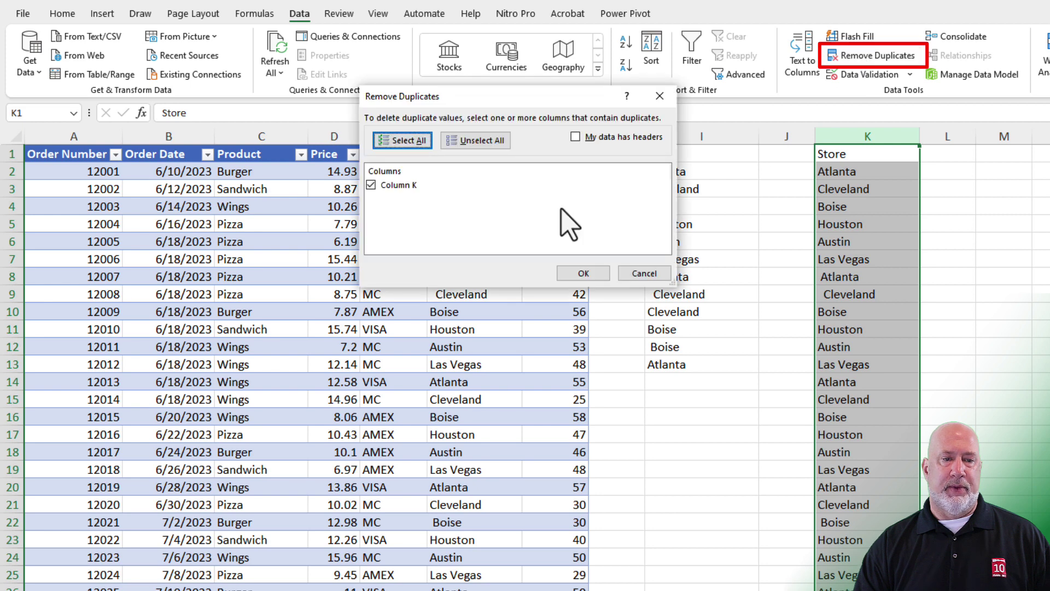
pyautogui.click(589, 138)
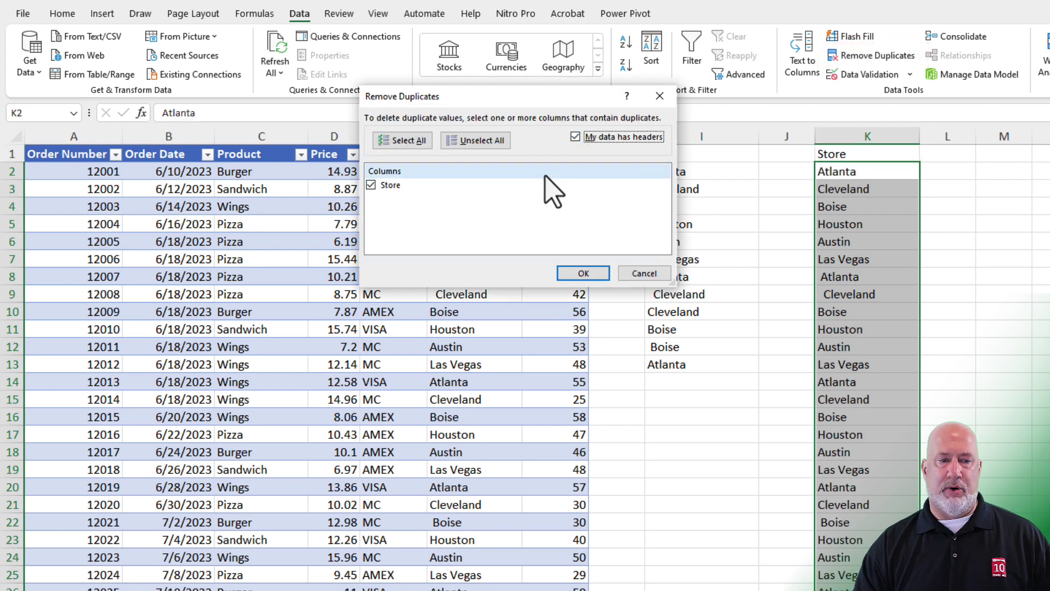
pyautogui.click(585, 274)
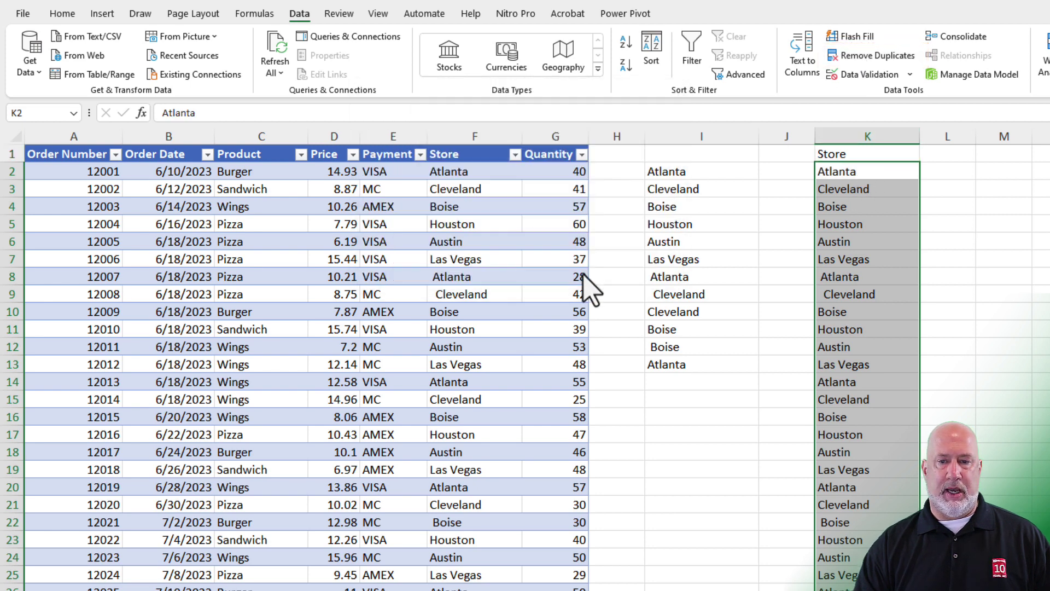
pyautogui.click(788, 411)
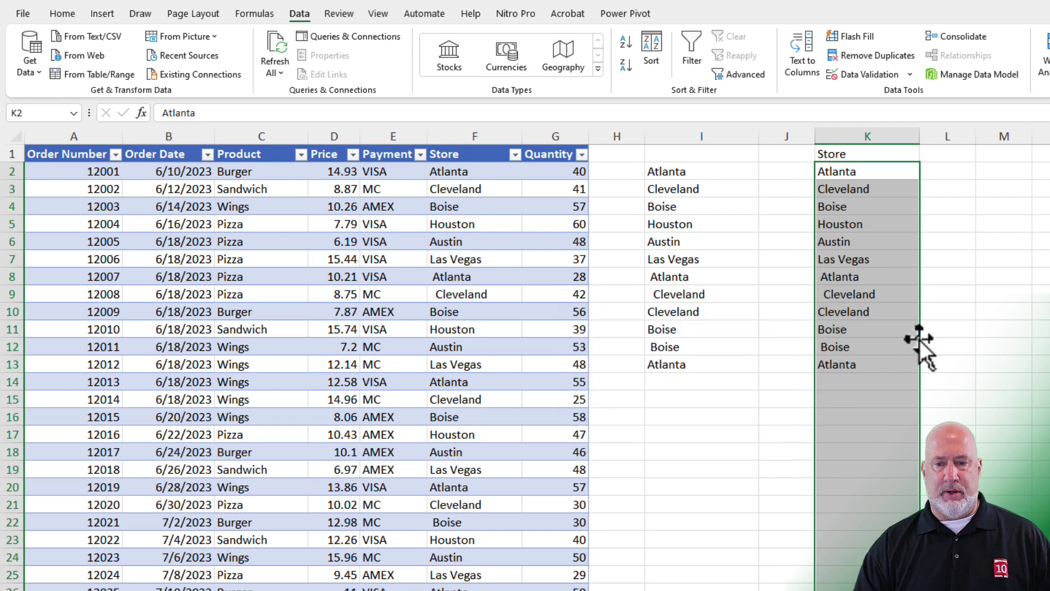
pyautogui.click(860, 172)
pyautogui.moveTo(861, 171); pyautogui.dragTo(863, 359)
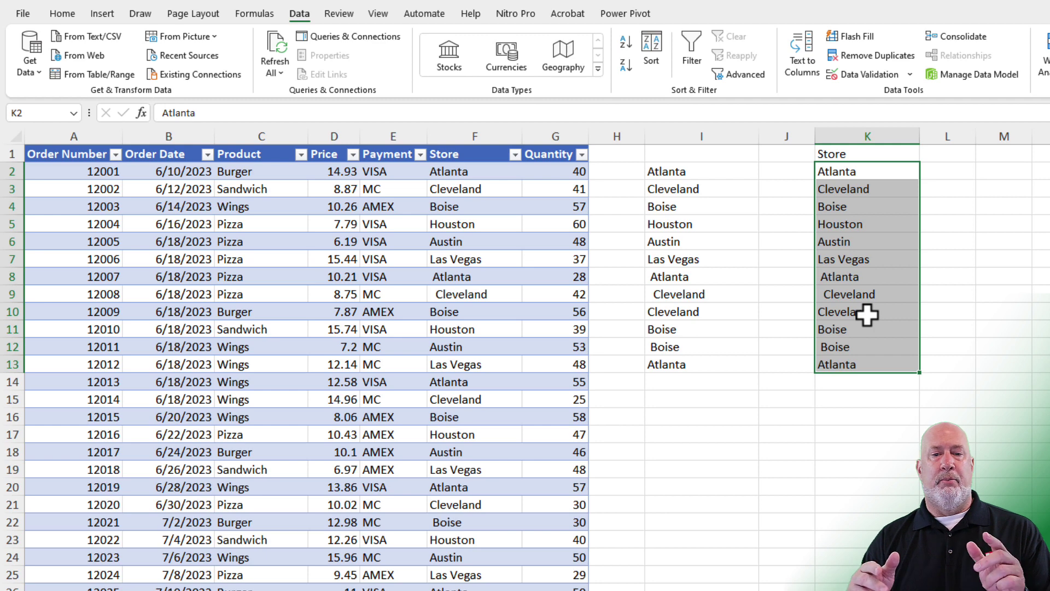
# Step: Enter TEST in F6 as a test, then undo it to restore Austin
pyautogui.click(477, 242)
pyautogui.write('TEST')
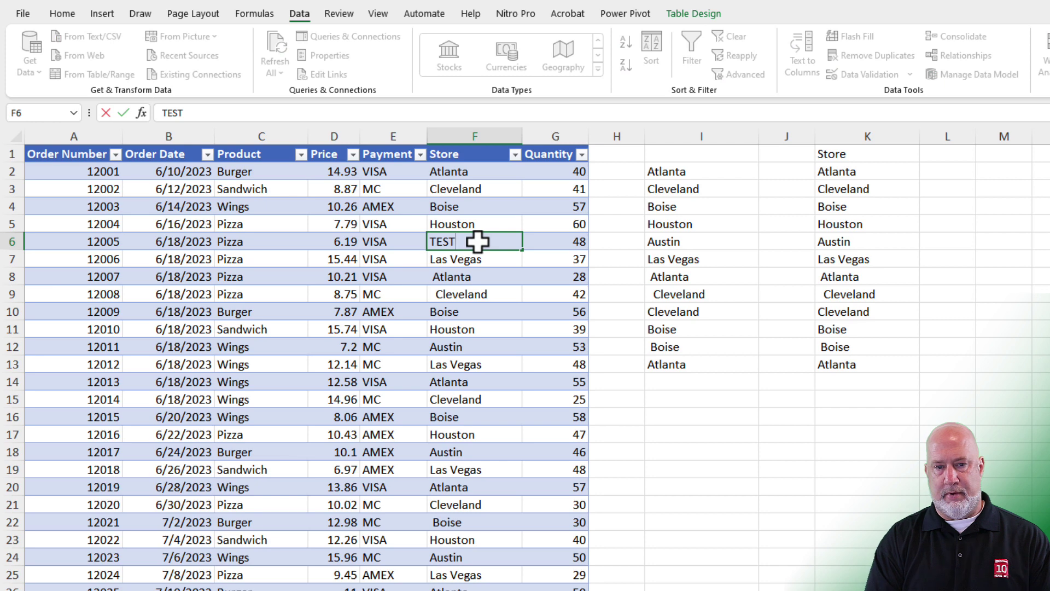
pyautogui.press('Return')
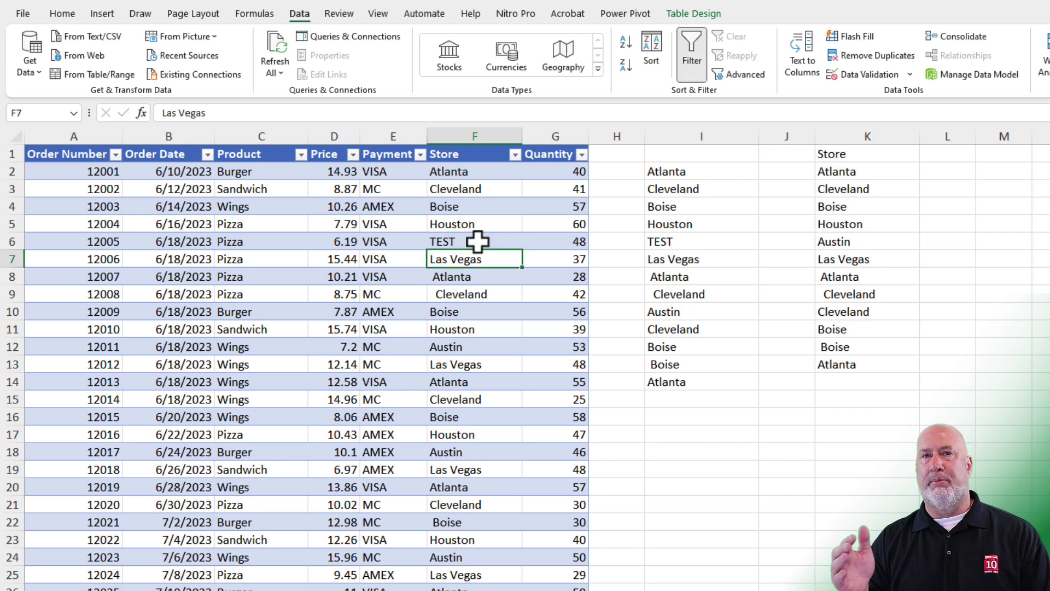
pyautogui.hotkey('ctrl', 'z')
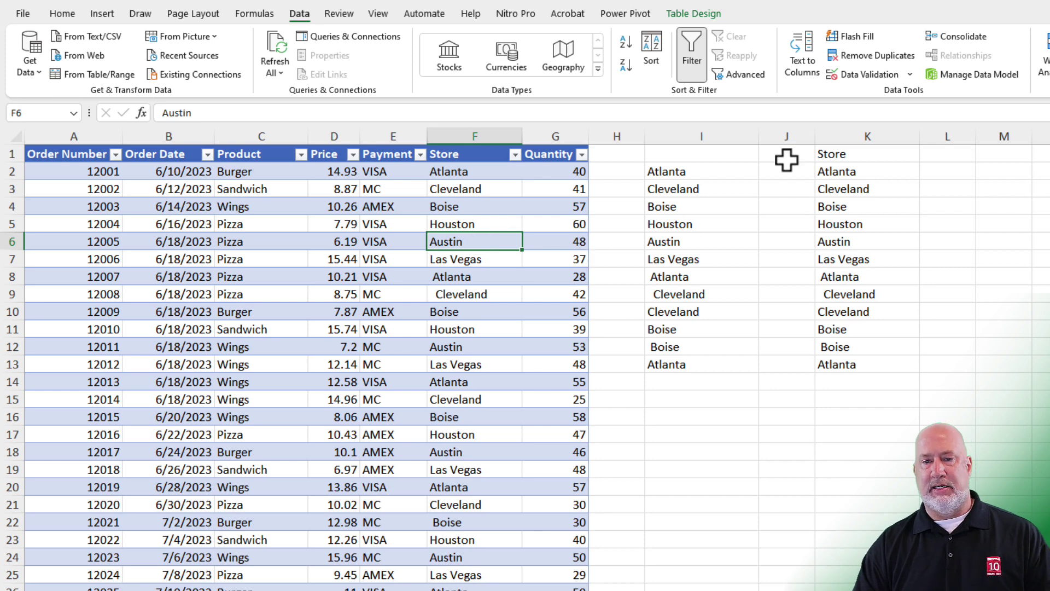
# Step: Delete columns I through K
pyautogui.moveTo(703, 136); pyautogui.dragTo(840, 135)
pyautogui.rightClick(840, 136)
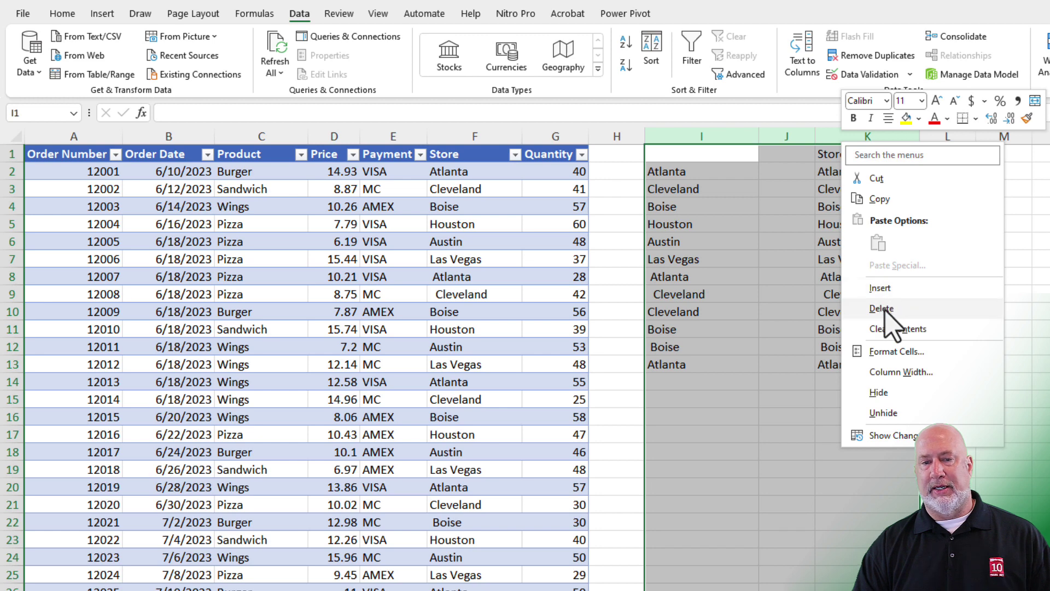
pyautogui.click(885, 308)
pyautogui.click(540, 173)
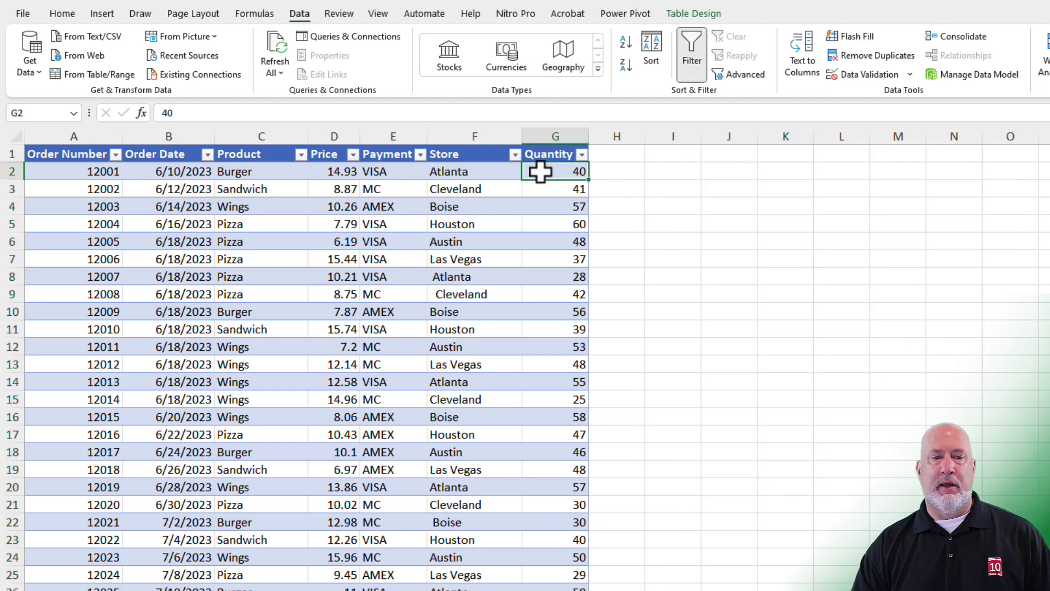
# Step: Add a Location header in H1, autofit column H, and fill it with =TRIM(F2)
pyautogui.click(617, 157)
pyautogui.write('Location')
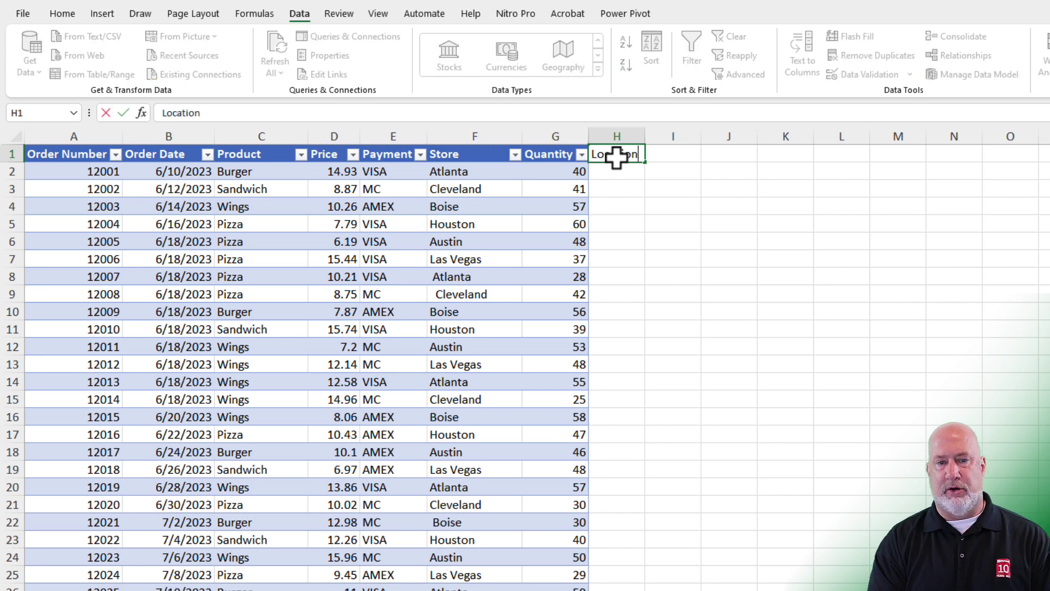
pyautogui.press('Return')
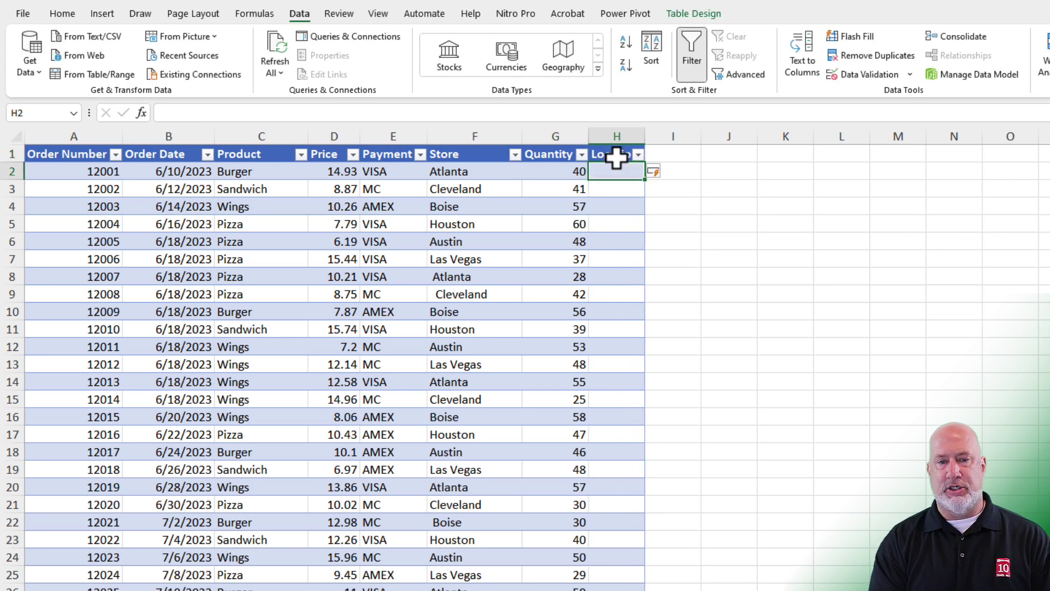
pyautogui.doubleClick(645, 136)
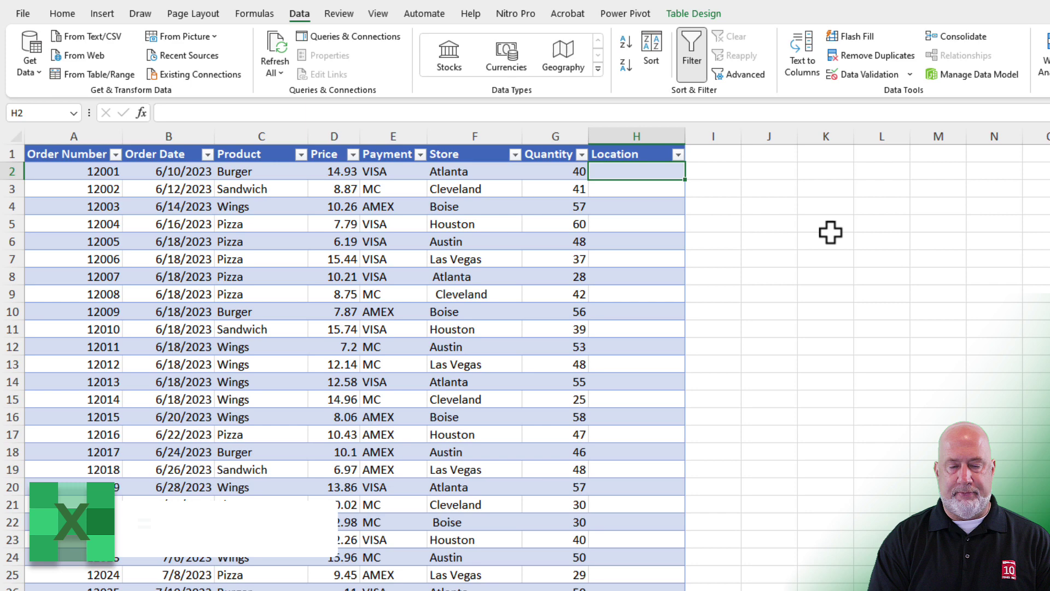
pyautogui.write('=trim')
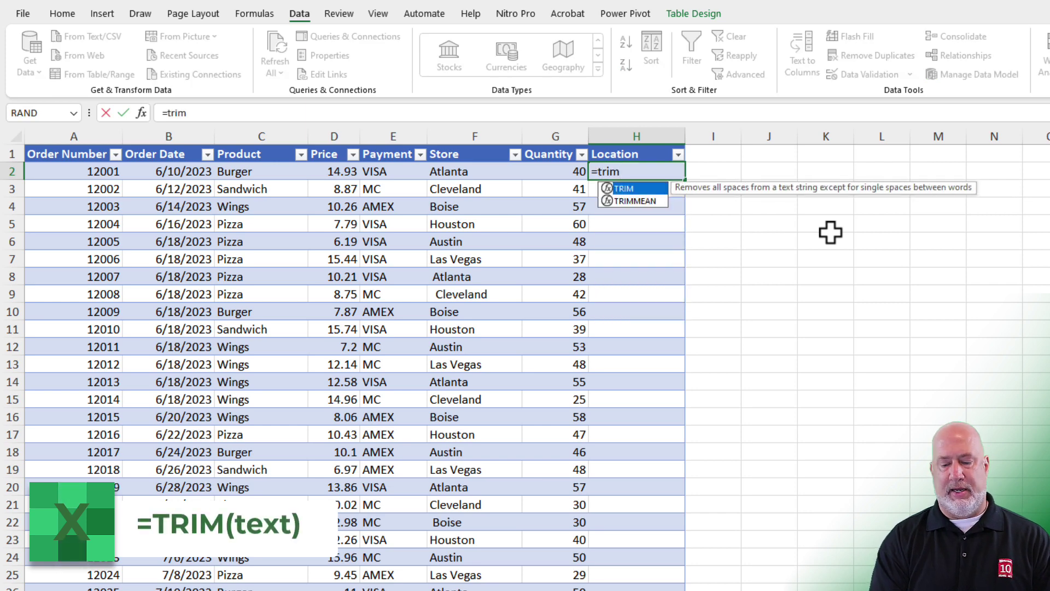
pyautogui.write('(')
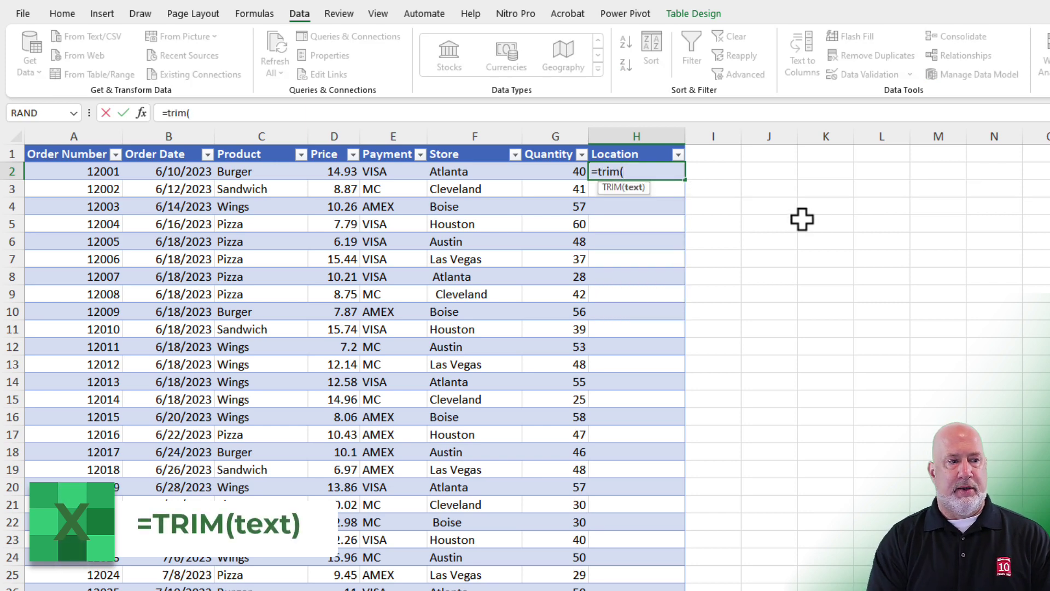
pyautogui.write('F2)')
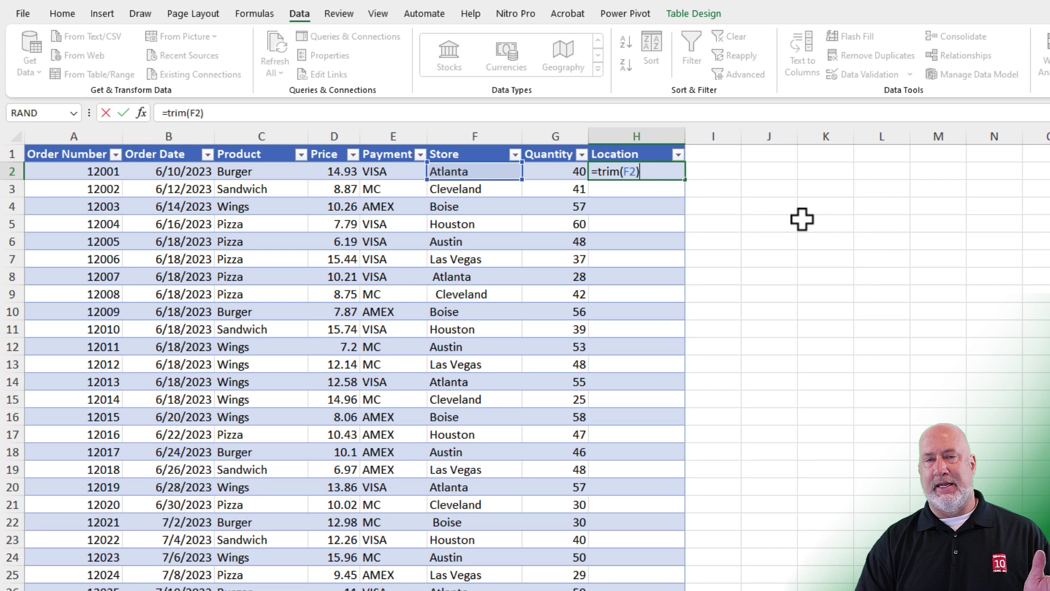
pyautogui.press('Return')
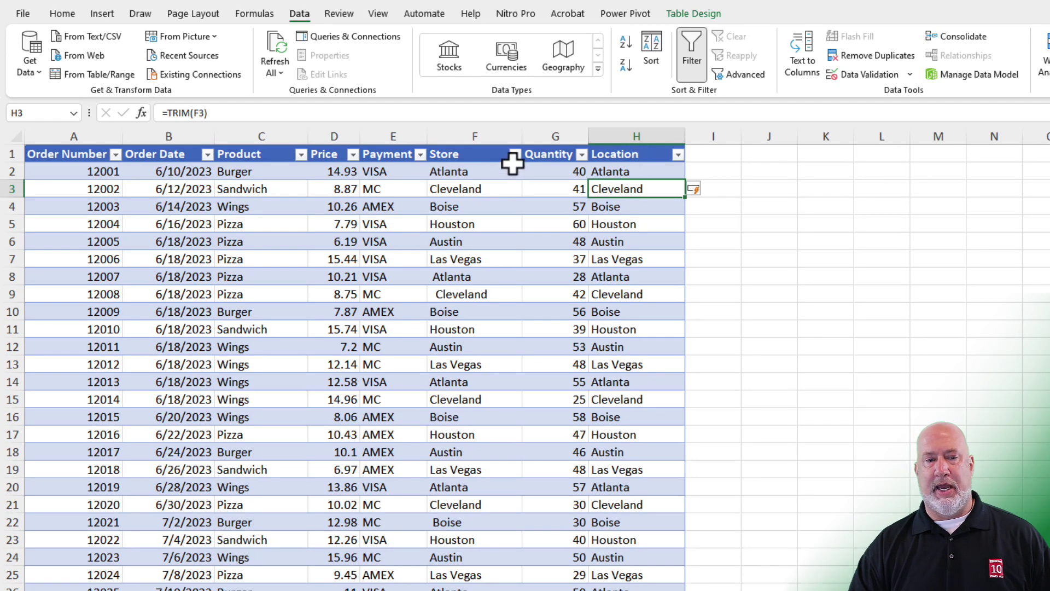
# Step: Copy the Location column and paste it as values, undoing the misaligned paste
pyautogui.click(629, 136)
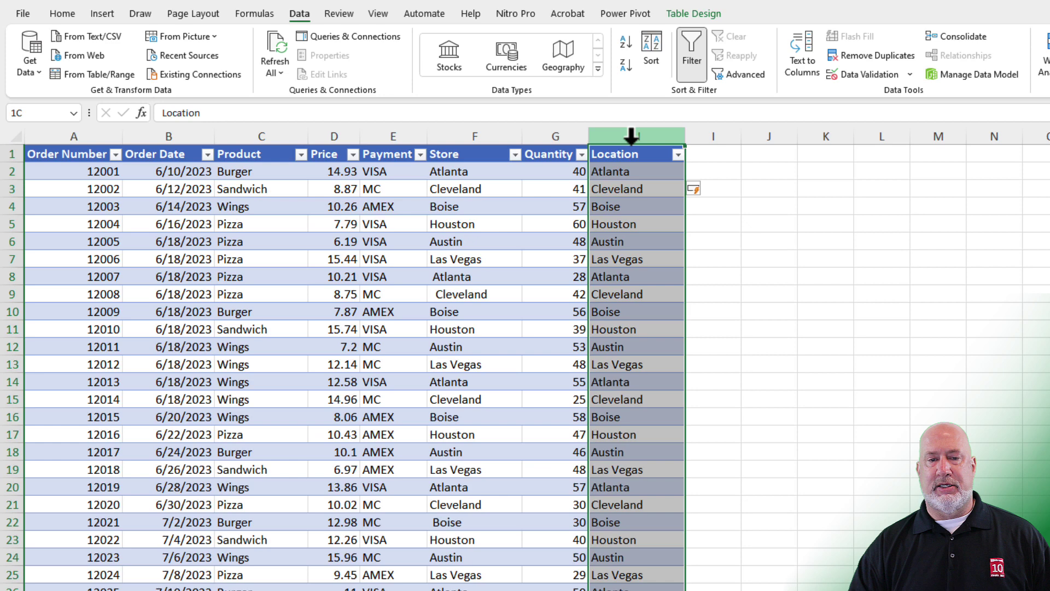
pyautogui.rightClick(630, 137)
pyautogui.click(668, 201)
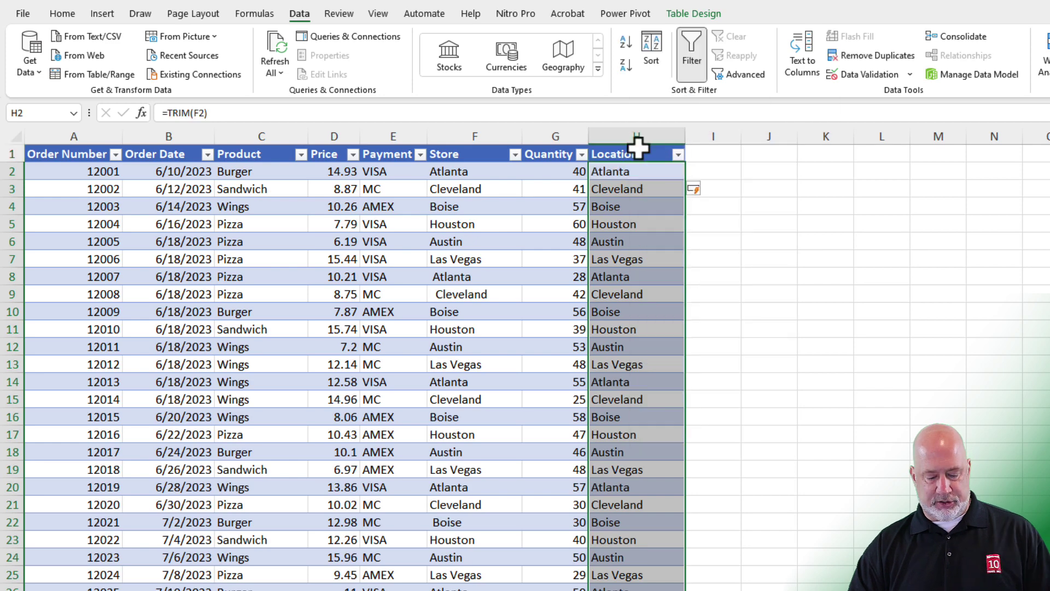
pyautogui.hotkey('ctrl', 'c')
pyautogui.rightClick(638, 149)
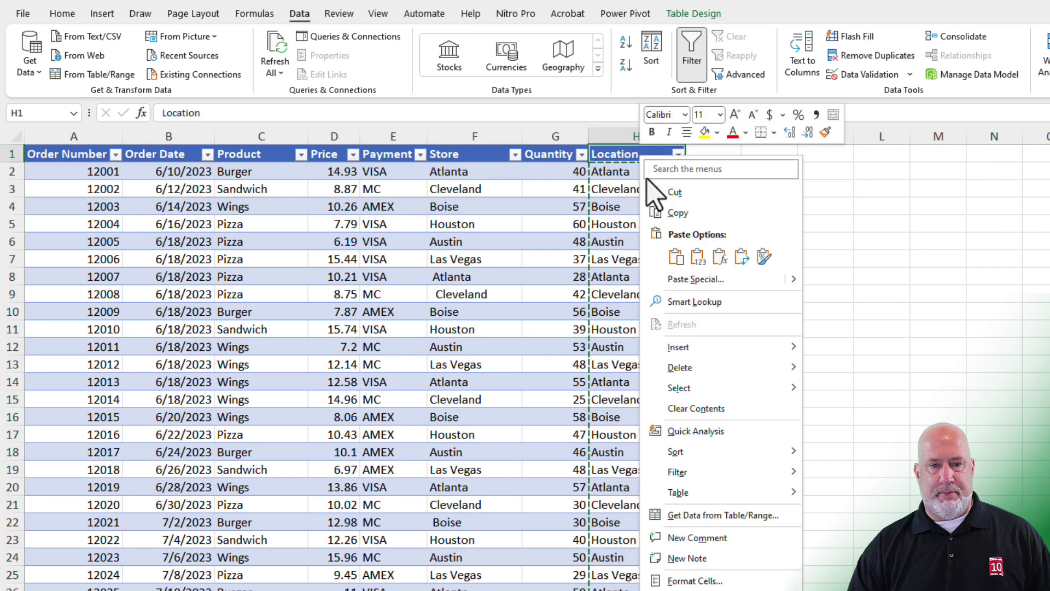
pyautogui.click(696, 255)
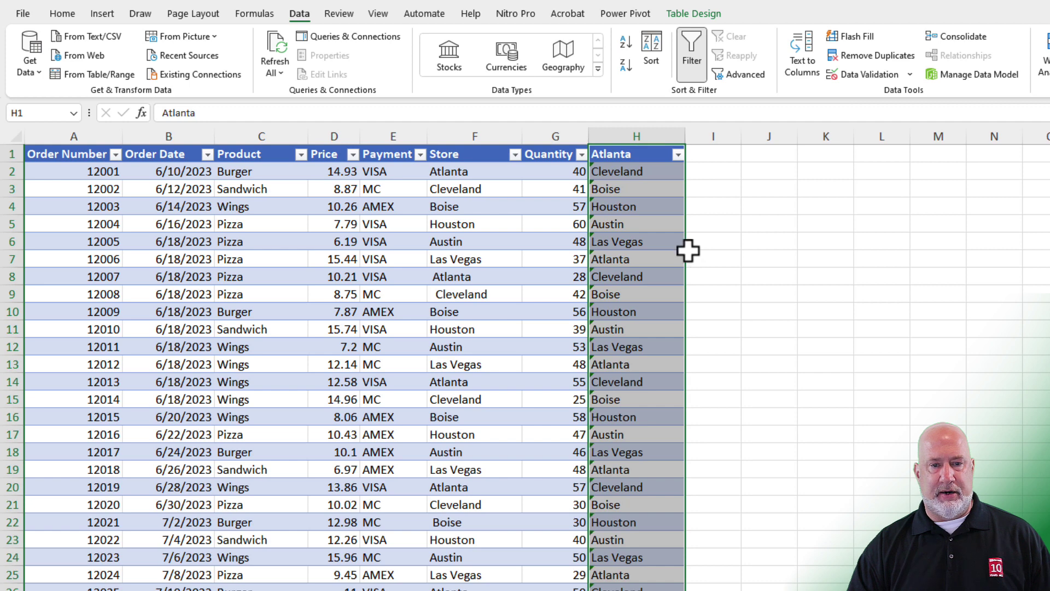
pyautogui.hotkey('ctrl', 'z')
# Step: Paste the Location data as values starting at H2 and confirm H3 holds plain text
pyautogui.rightClick(651, 172)
pyautogui.press('Escape')
pyautogui.rightClick(651, 172)
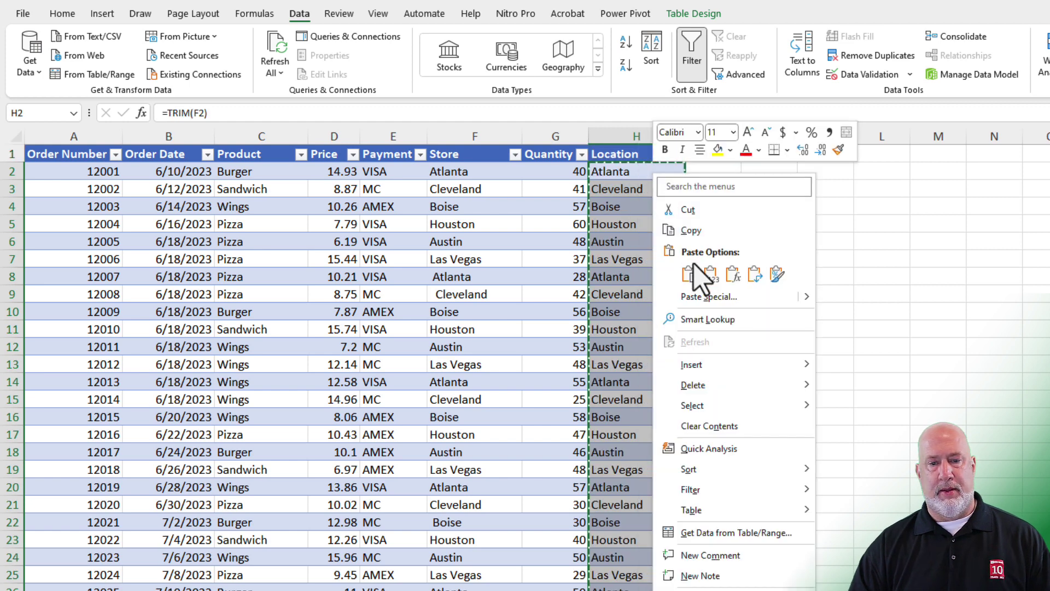
pyautogui.click(709, 280)
pyautogui.click(657, 219)
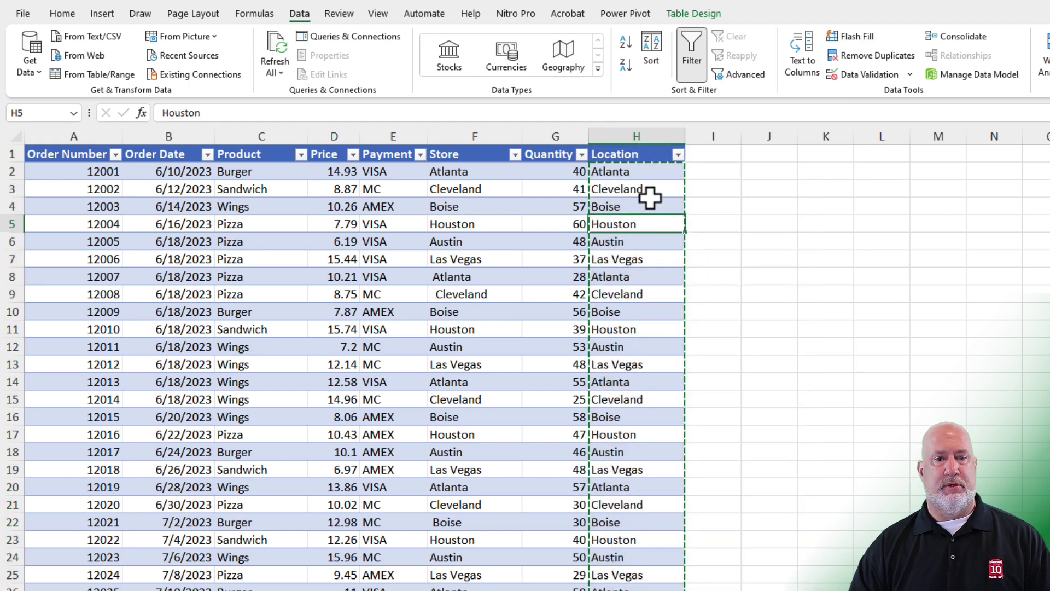
pyautogui.click(651, 190)
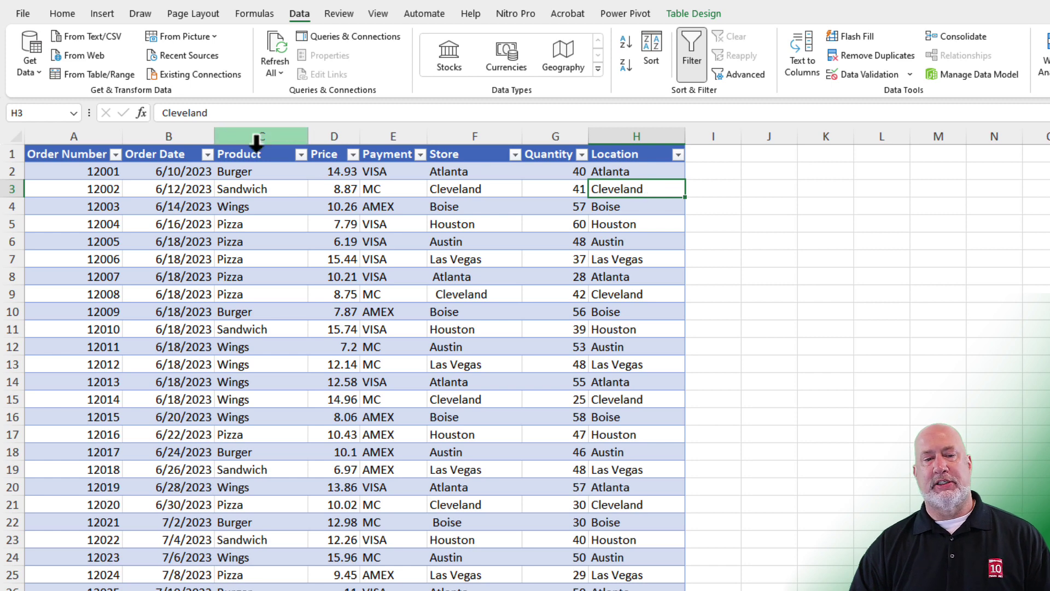
# Step: Delete the original Store column from the table
pyautogui.click(470, 135)
pyautogui.rightClick(471, 136)
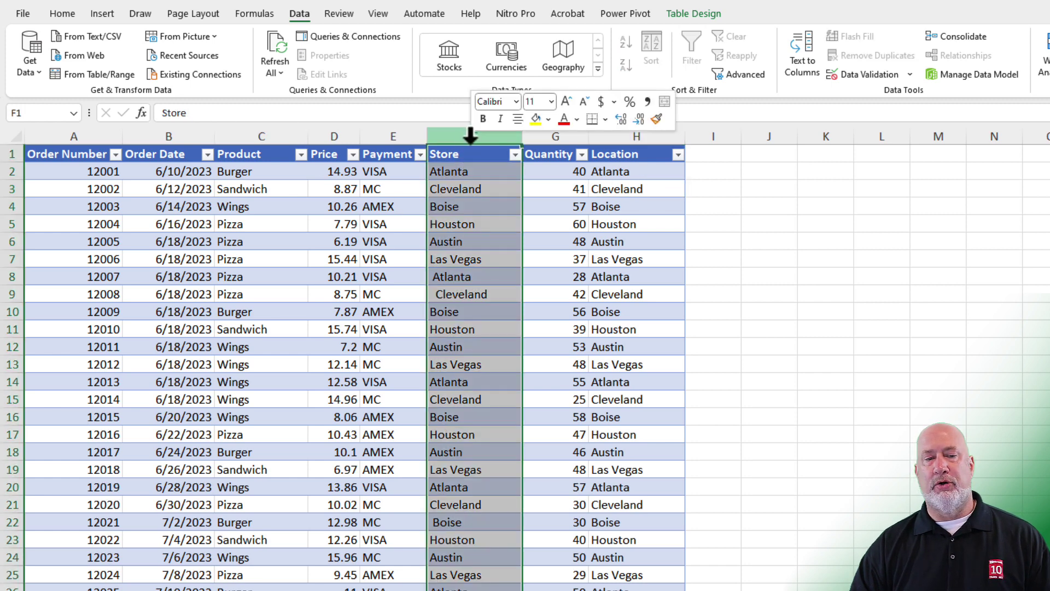
pyautogui.click(514, 307)
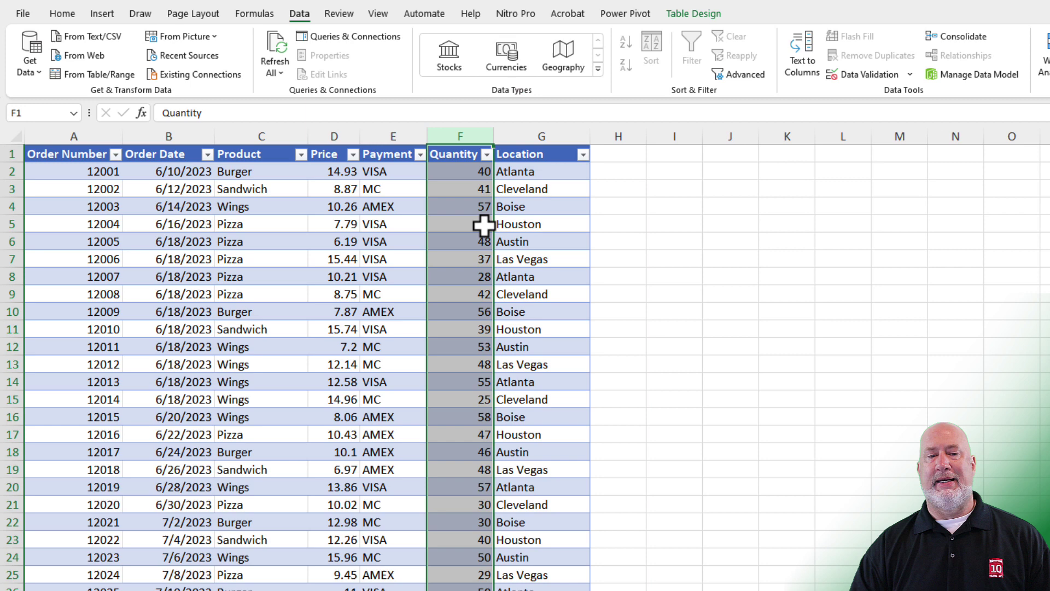
pyautogui.click(542, 175)
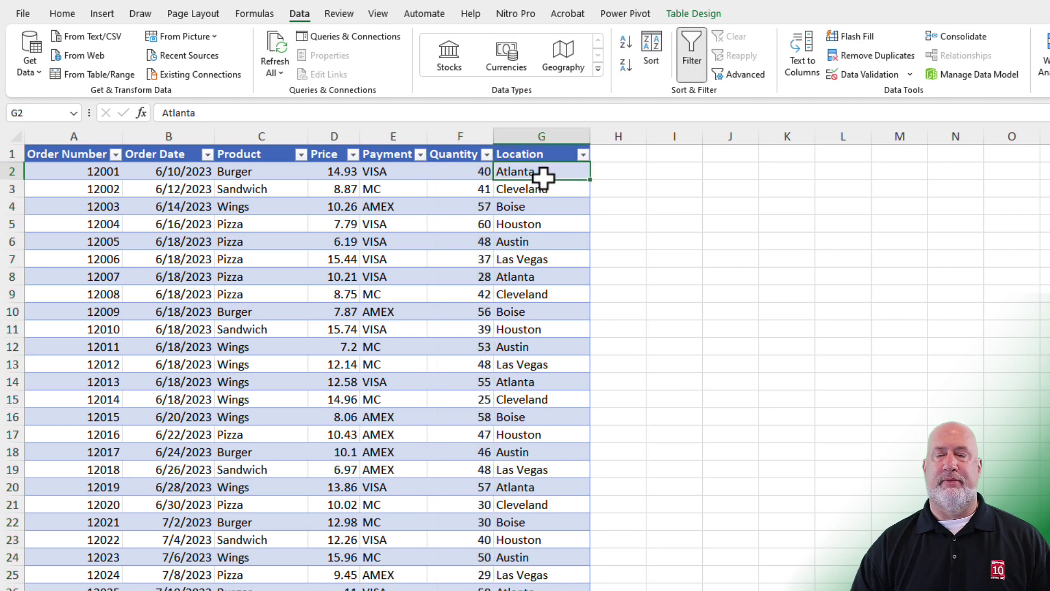
# Step: Move the Location column to sit between Payment and Quantity
pyautogui.click(514, 139)
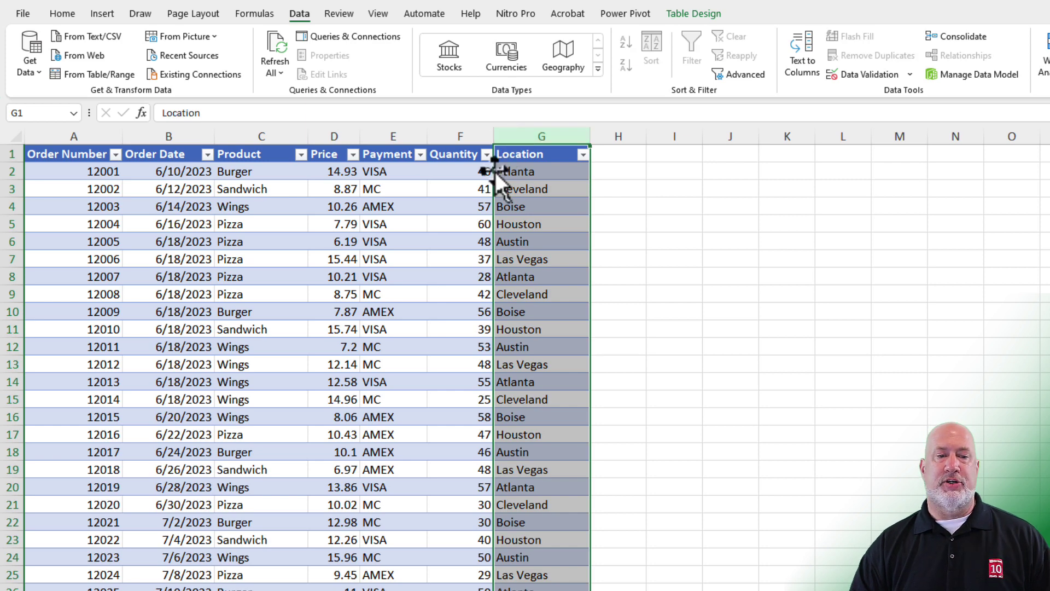
pyautogui.moveTo(495, 172); pyautogui.dragTo(436, 166)
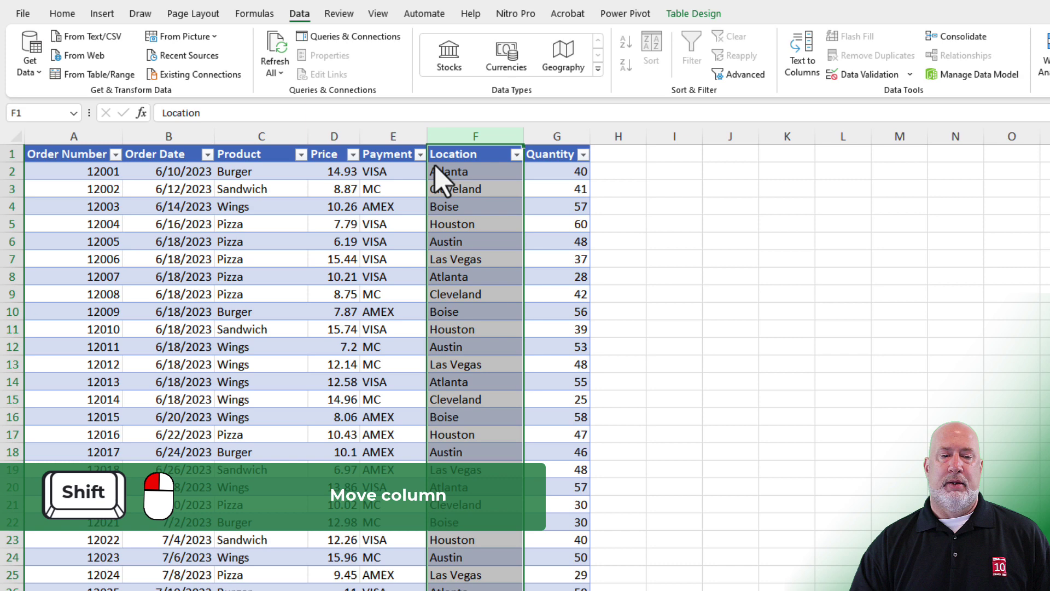
pyautogui.click(564, 176)
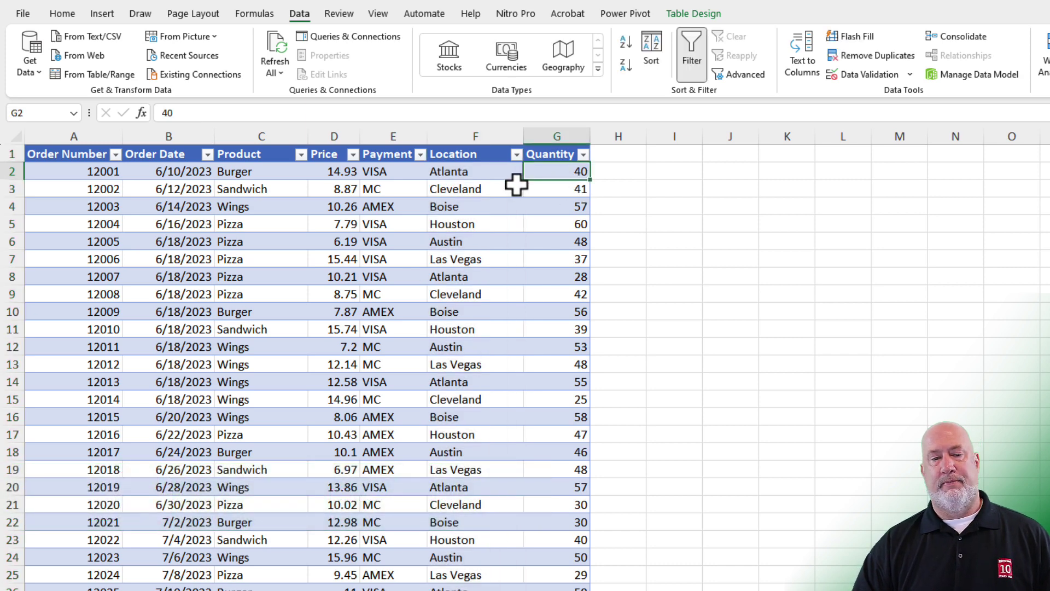
# Step: Enter =MAX(Table1[Price]) in I3 to show the highest price, 15.96
pyautogui.click(474, 192)
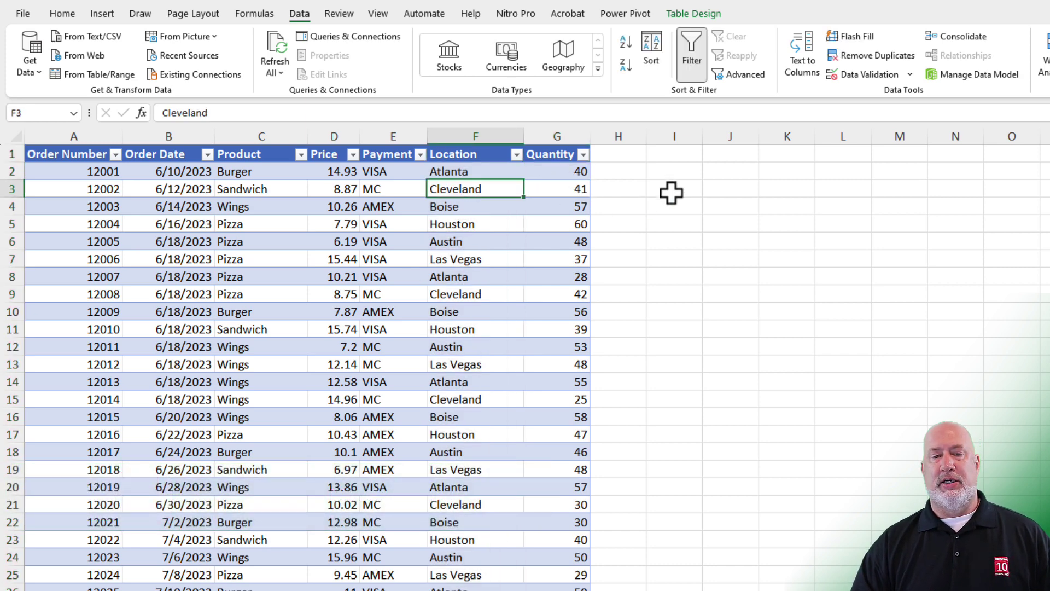
pyautogui.click(691, 189)
pyautogui.write('=max')
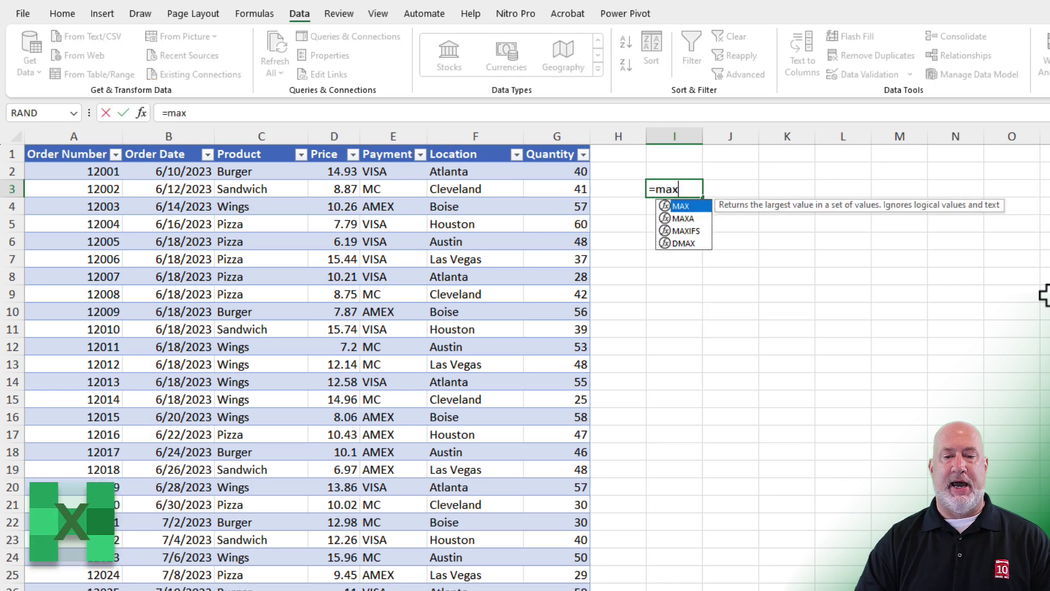
pyautogui.press('Tab')
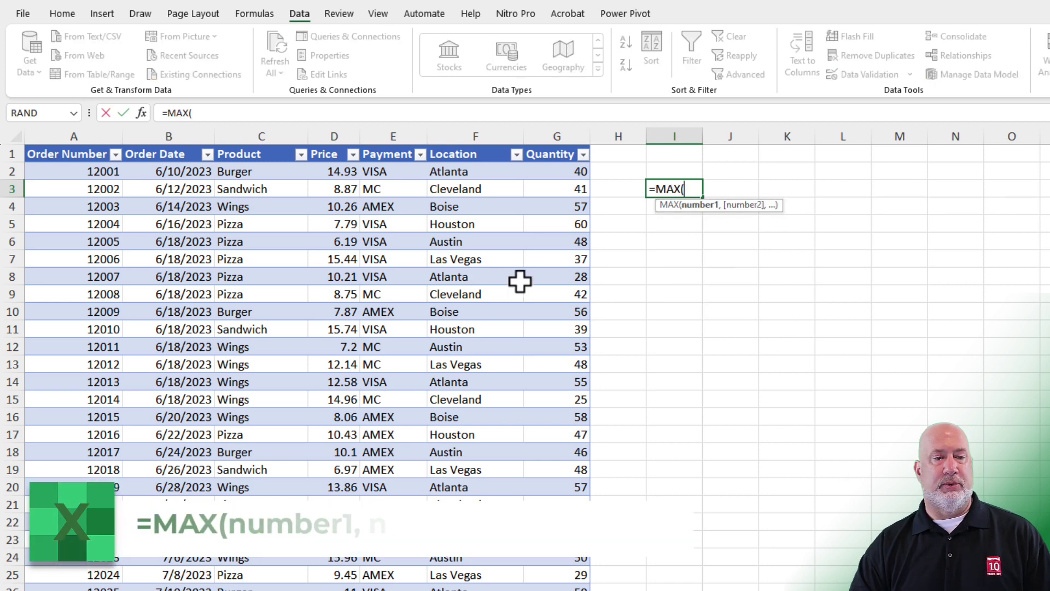
pyautogui.click(334, 141)
pyautogui.press('Return')
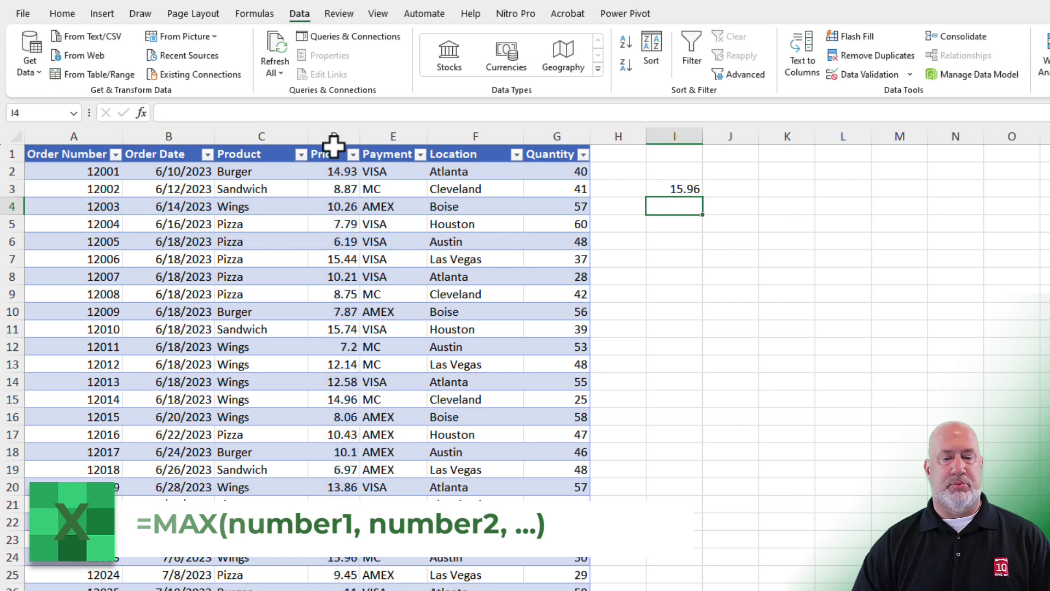
# Step: Enter =MIN(Table1[Price]) in I4 to show the lowest price, 6.19, then check both formulas
pyautogui.write('=min')
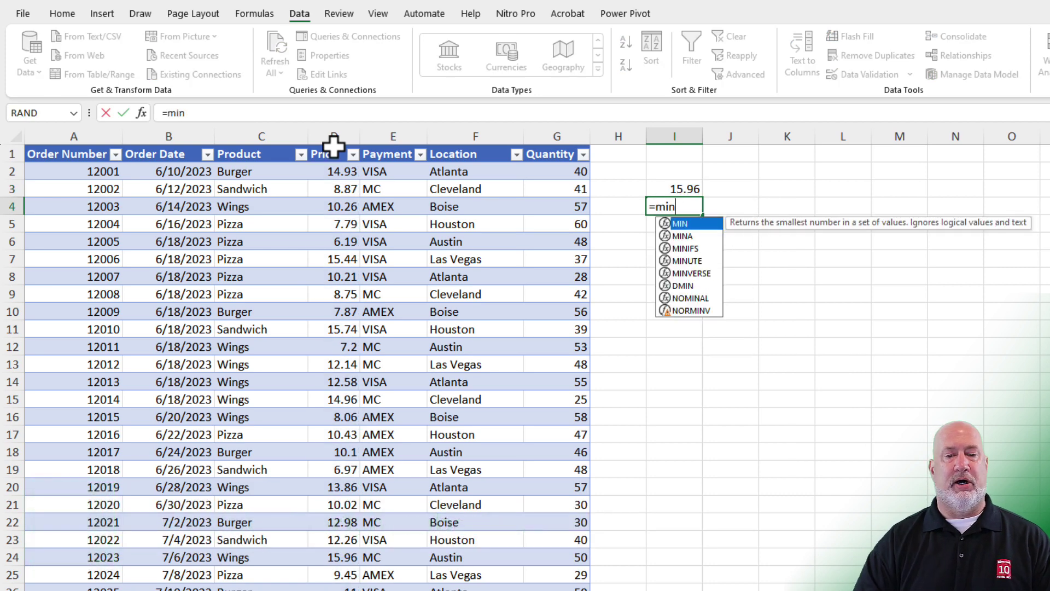
pyautogui.press('Tab')
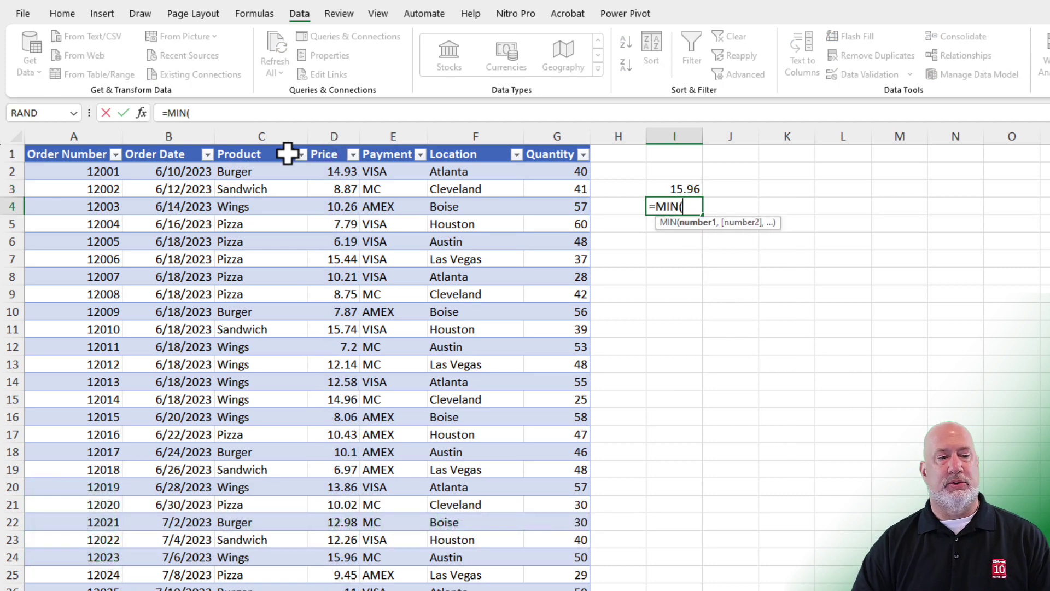
pyautogui.click(339, 143)
pyautogui.press('Return')
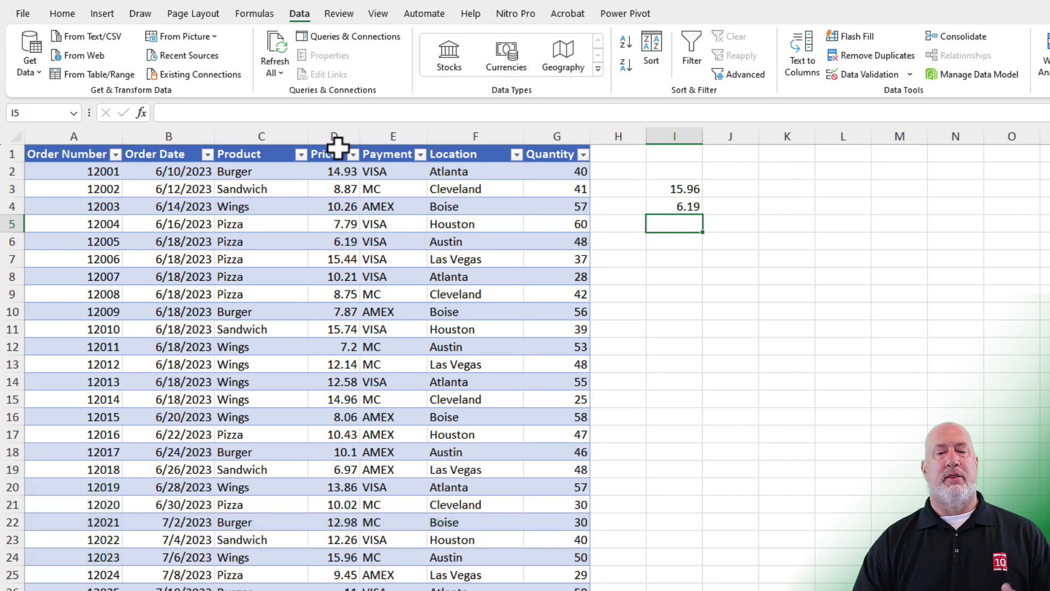
pyautogui.click(669, 191)
pyautogui.click(673, 206)
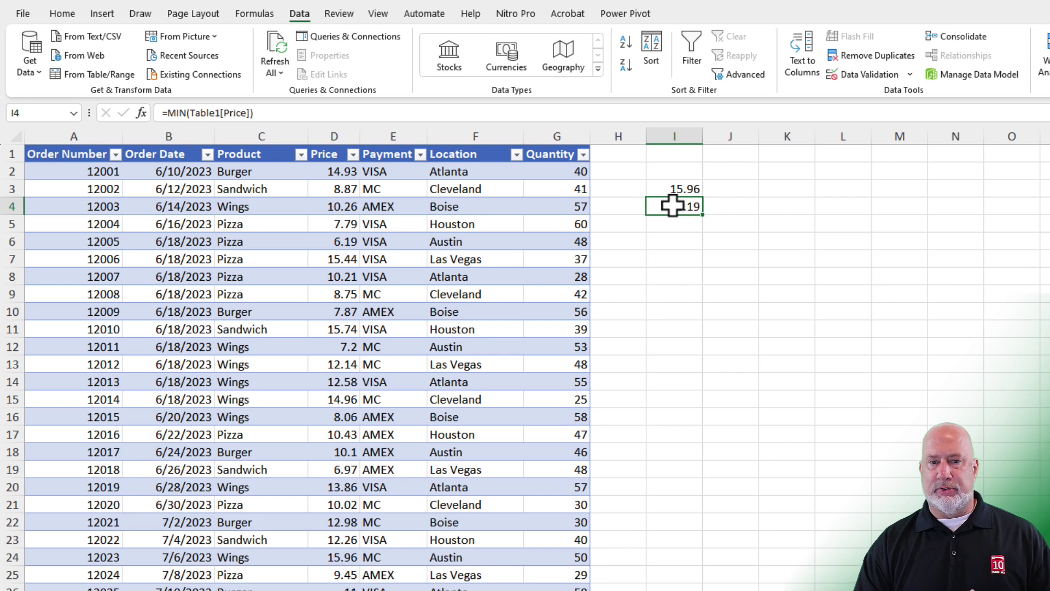
# Step: Open the Excel Add-ins manager from Options and clear the Analysis ToolPak checkbox
pyautogui.click(442, 191)
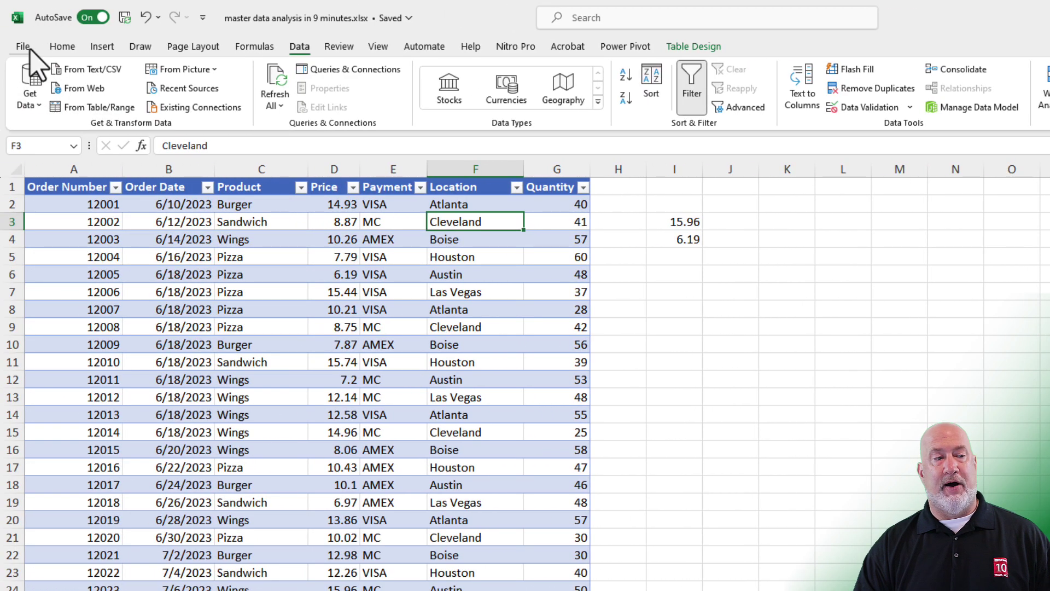
pyautogui.click(27, 48)
pyautogui.click(63, 511)
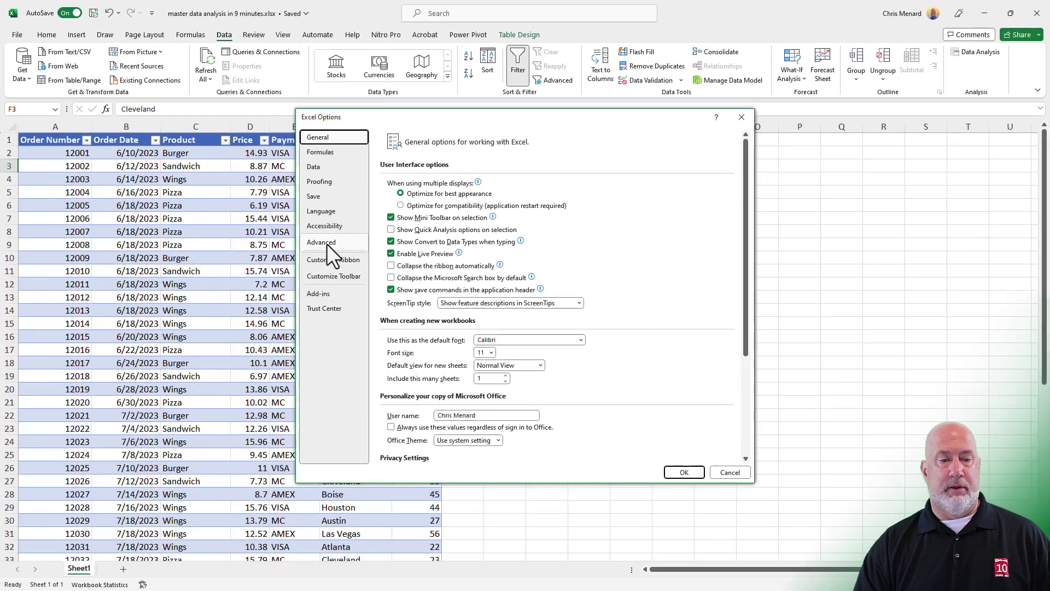
pyautogui.click(328, 291)
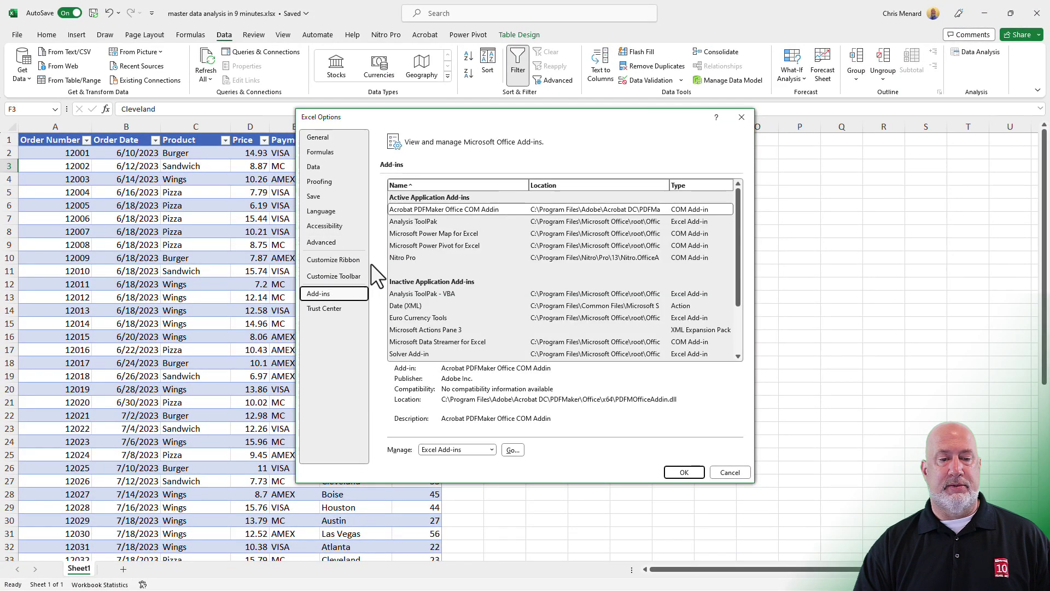
pyautogui.click(434, 222)
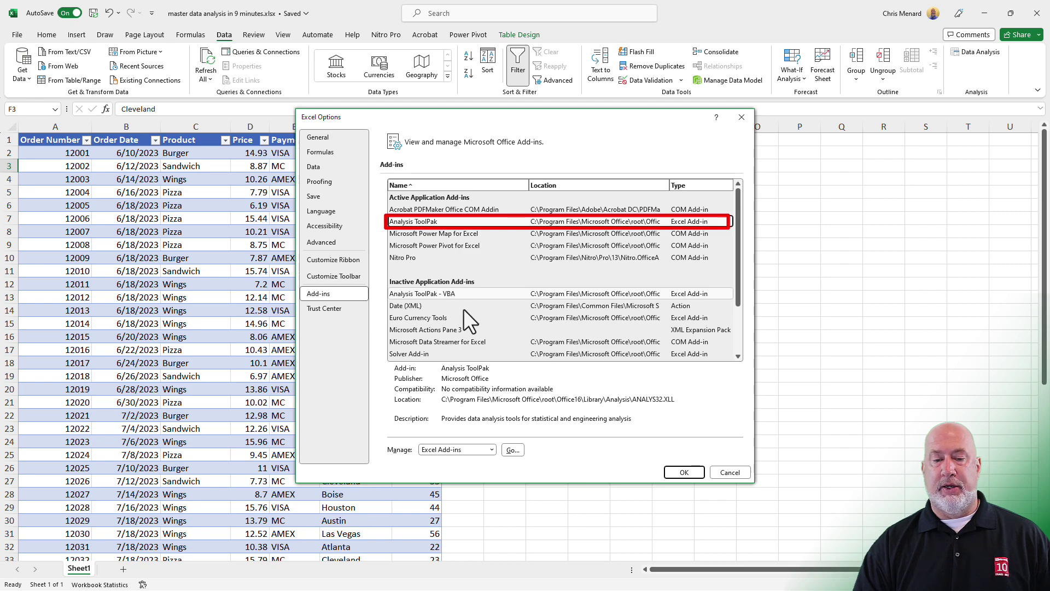
pyautogui.click(512, 450)
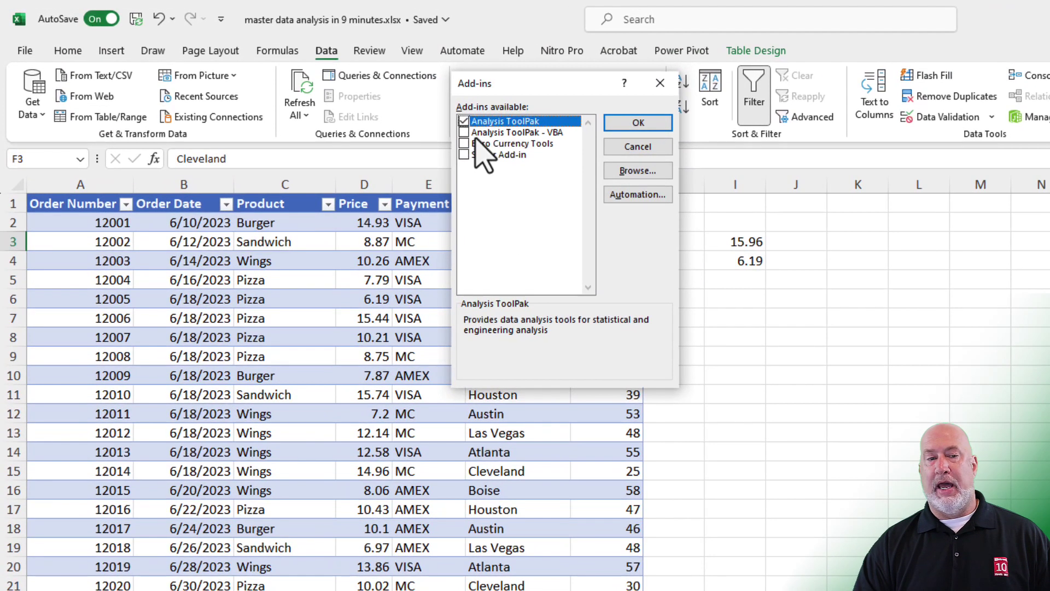
pyautogui.click(466, 125)
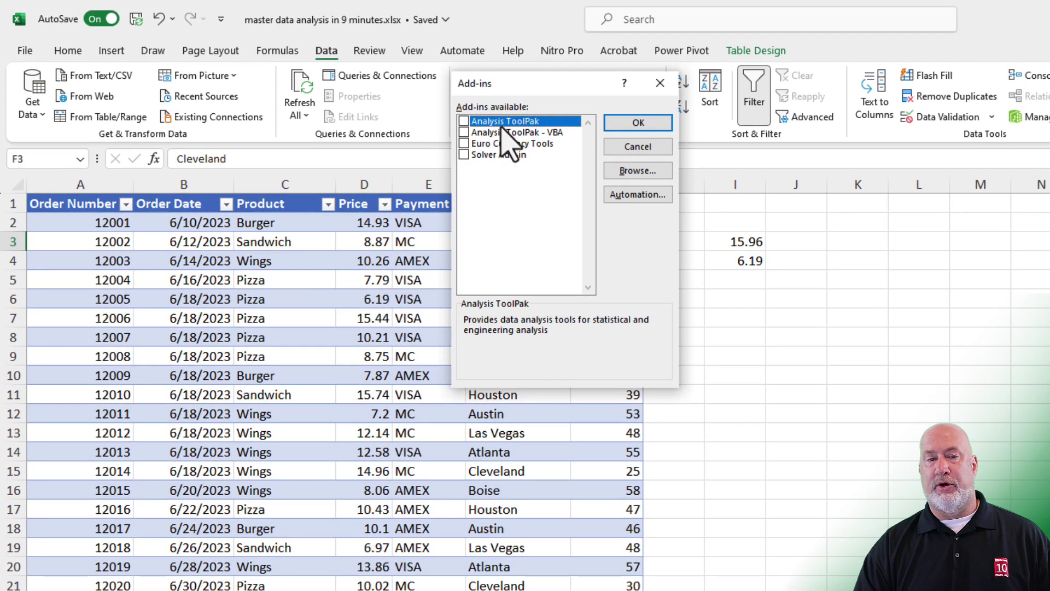
pyautogui.click(643, 129)
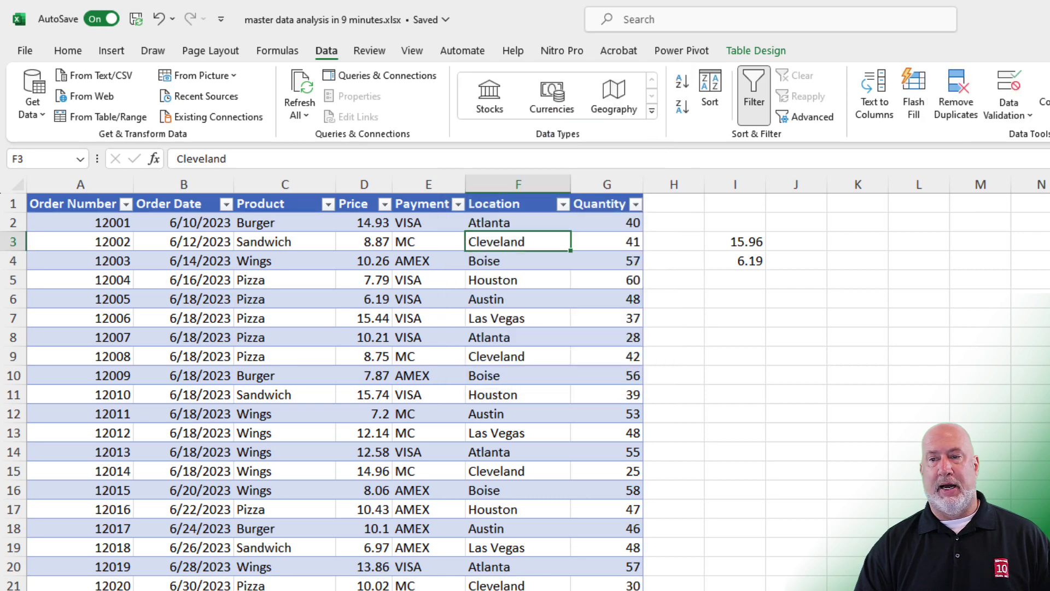
# Step: Reopen the Excel Add-ins manager and tick Analysis ToolPak to enable it
pyautogui.click(25, 52)
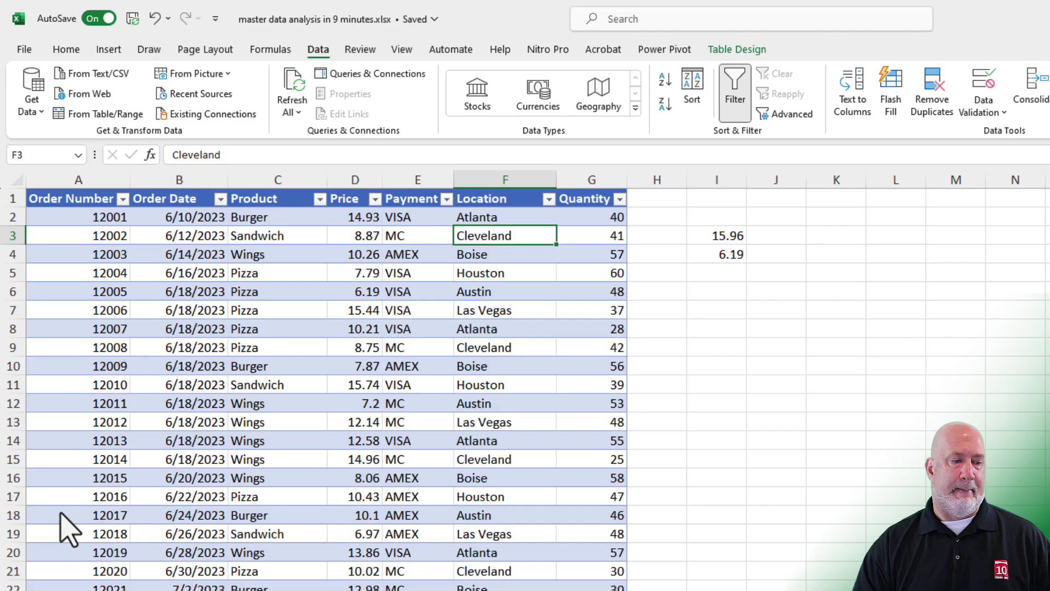
pyautogui.click(350, 307)
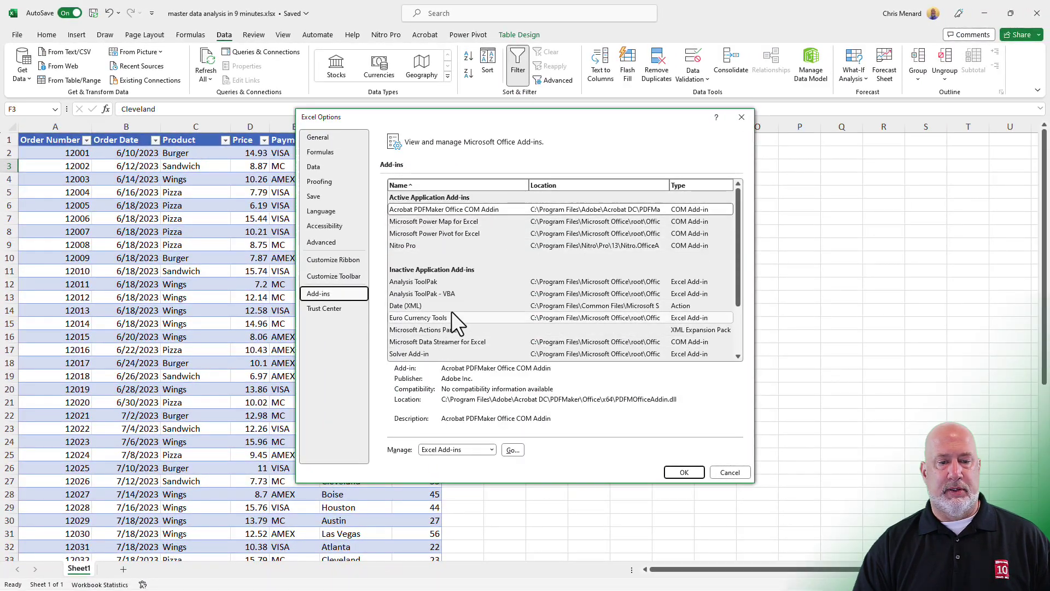
pyautogui.click(427, 281)
pyautogui.click(512, 449)
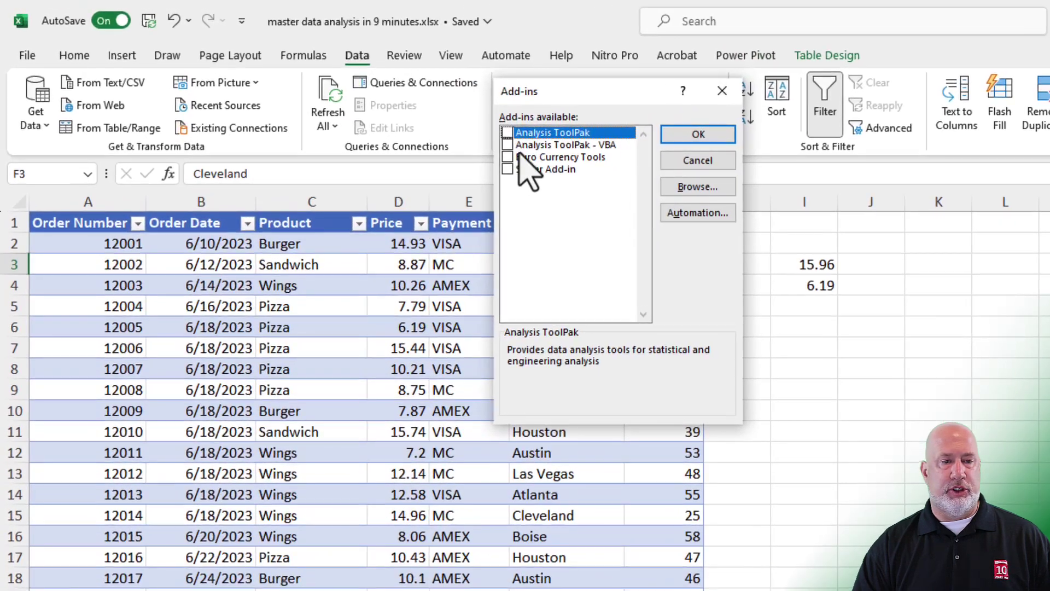
pyautogui.click(507, 132)
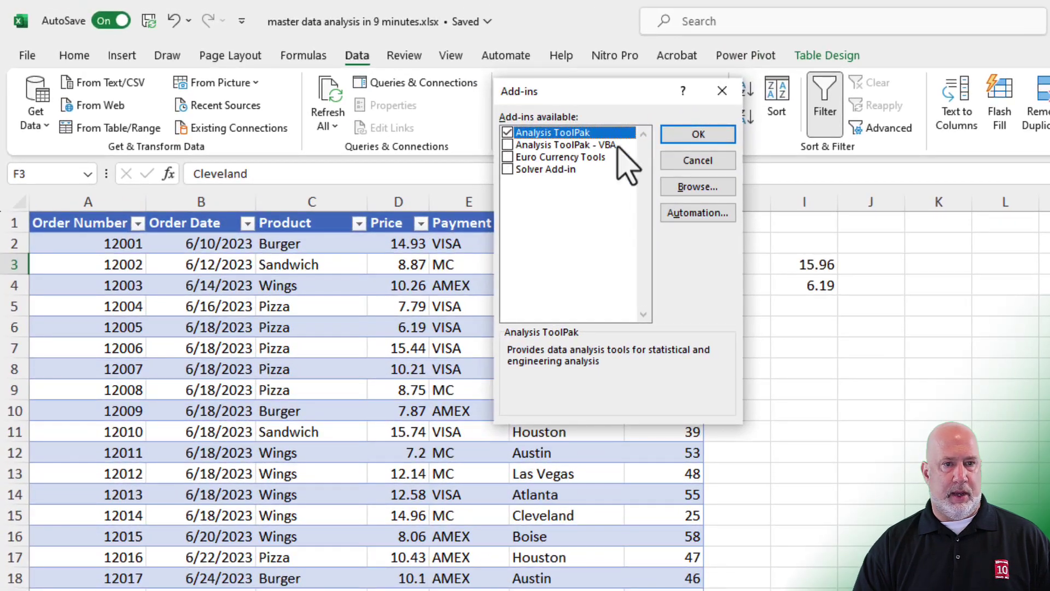
pyautogui.click(700, 137)
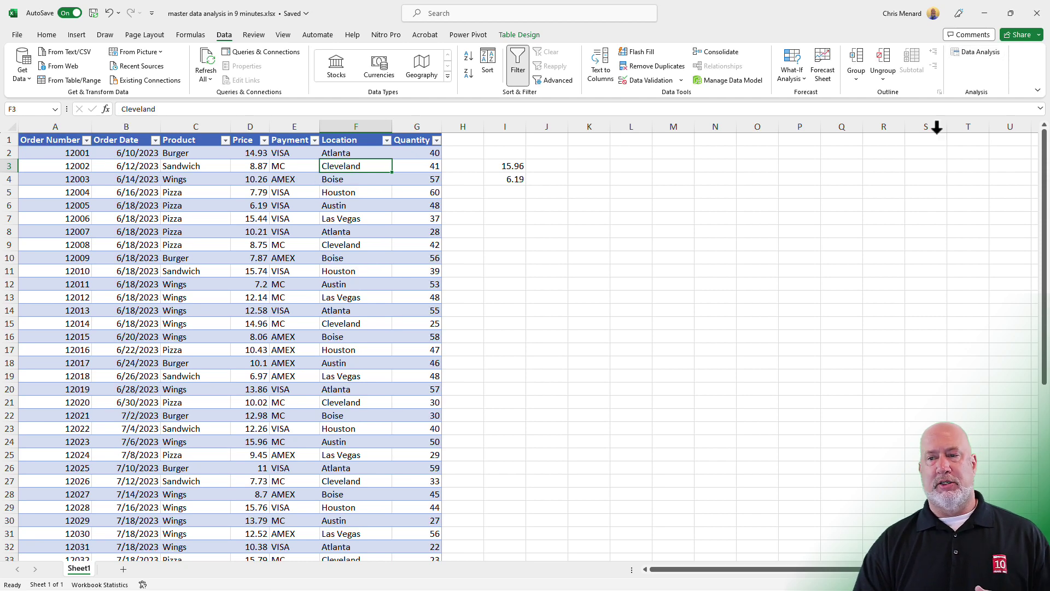
# Step: Open Descriptive Statistics from the Data Analysis tools
pyautogui.click(977, 54)
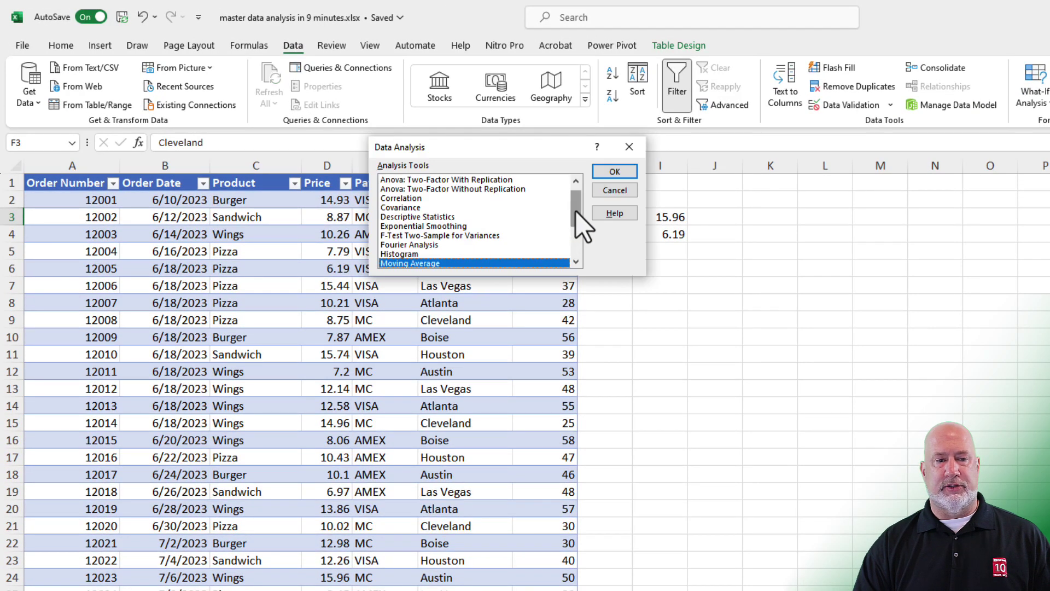
pyautogui.moveTo(577, 208)
pyautogui.mouseDown()
pyautogui.moveTo(578, 225)
pyautogui.moveTo(578, 201)
pyautogui.mouseUp()
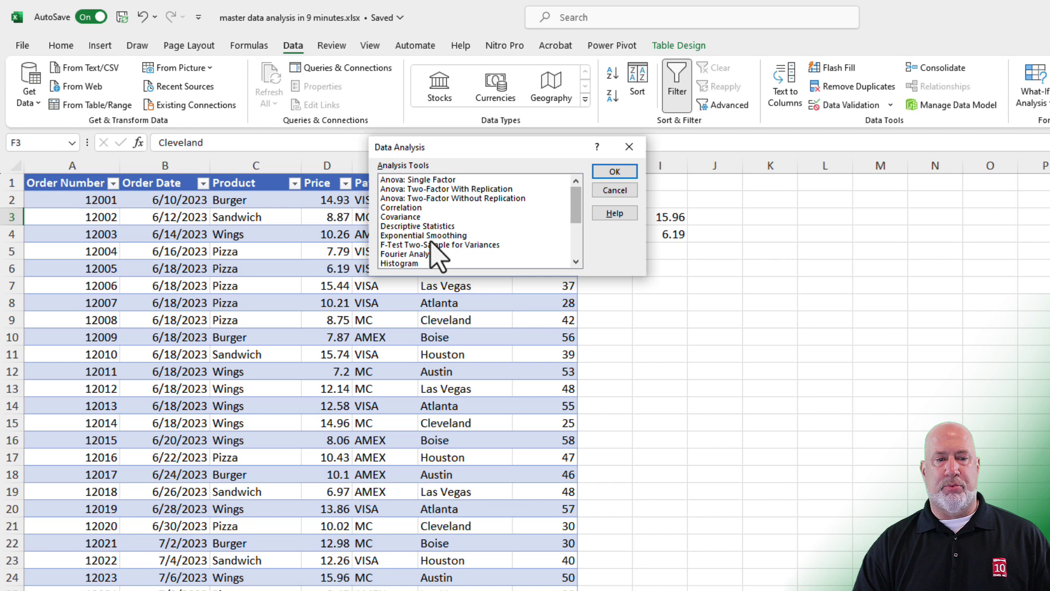
pyautogui.click(421, 226)
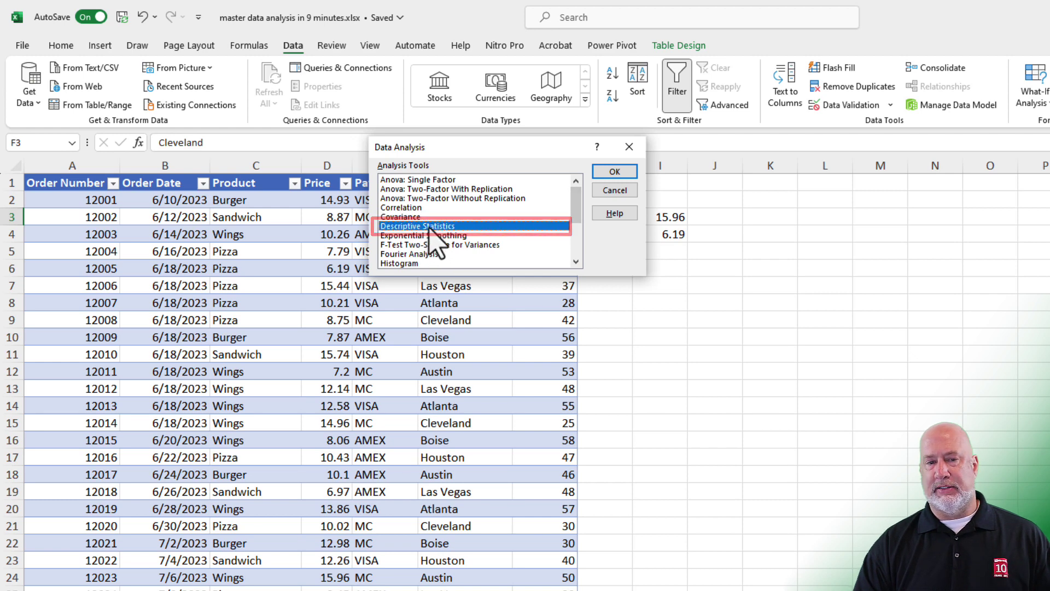
pyautogui.click(615, 172)
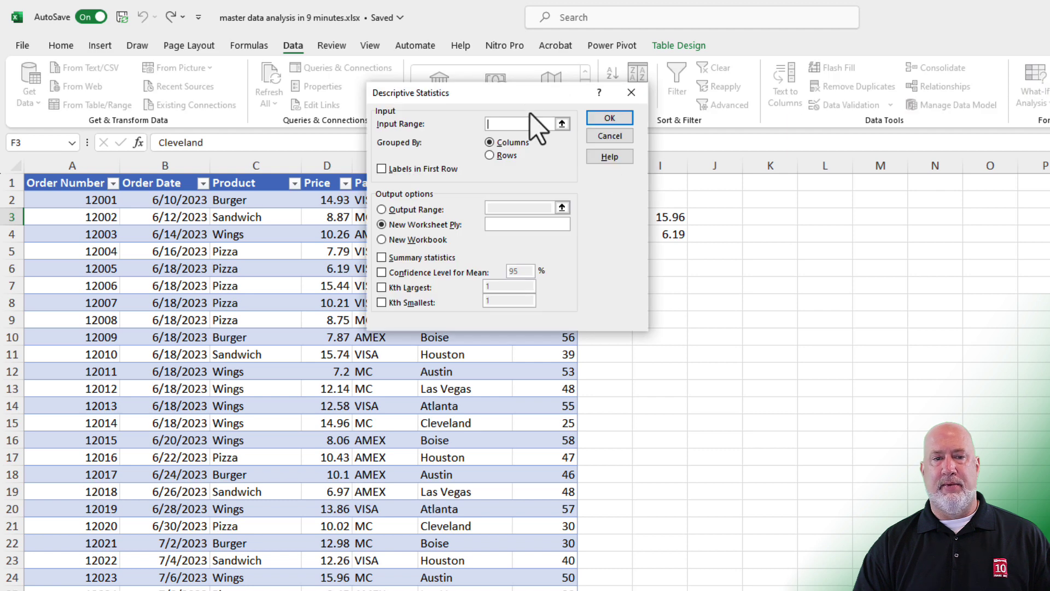
pyautogui.moveTo(522, 97); pyautogui.dragTo(372, 324)
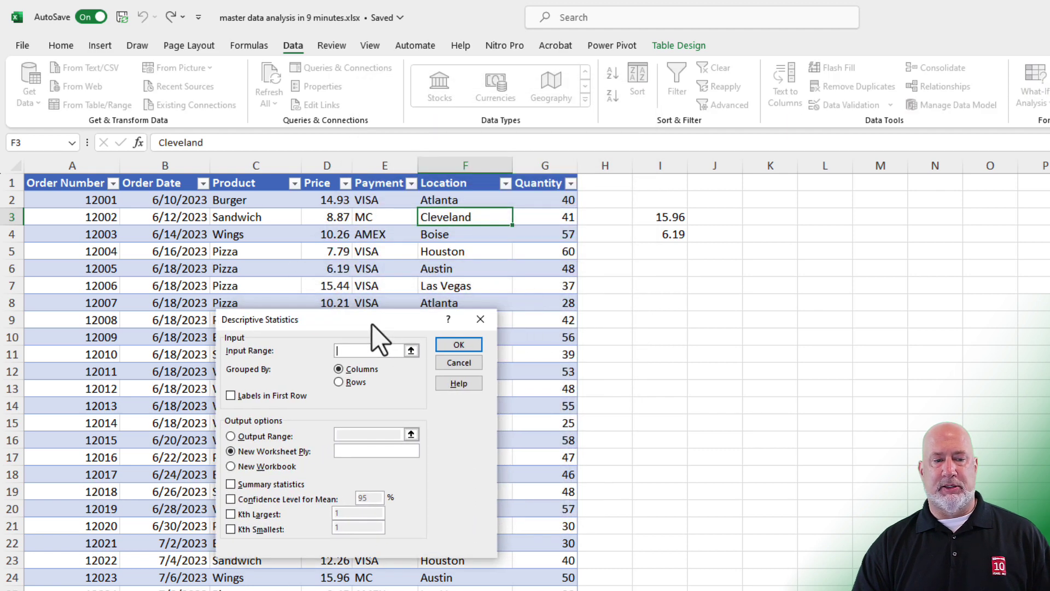
# Step: Set input range $D$2:$D$54, tick Summary statistics, and output to cell K4
pyautogui.click(326, 169)
pyautogui.moveTo(361, 324); pyautogui.dragTo(496, 269)
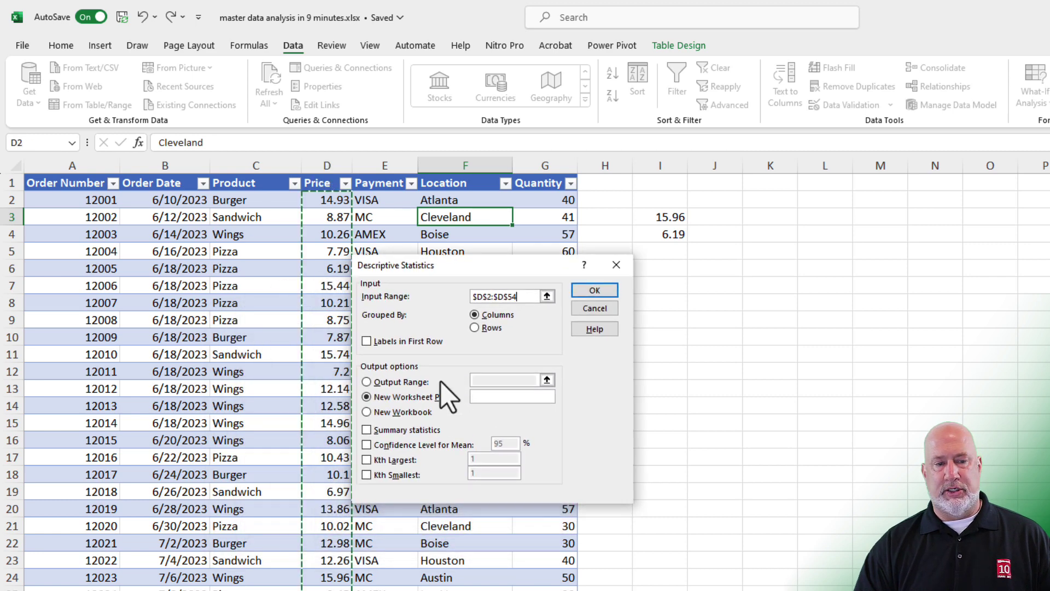
pyautogui.click(368, 430)
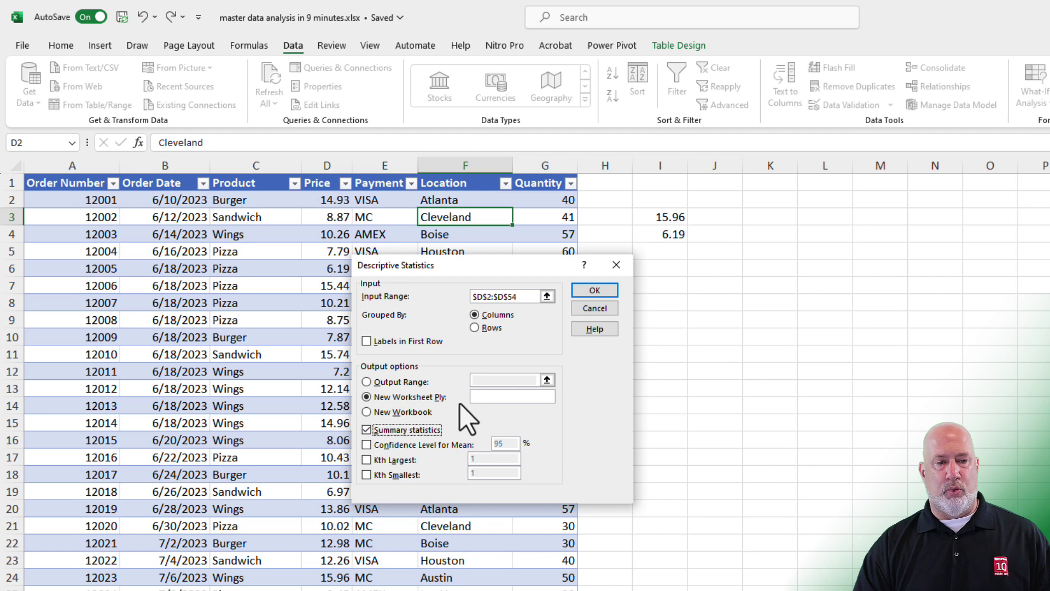
pyautogui.click(417, 381)
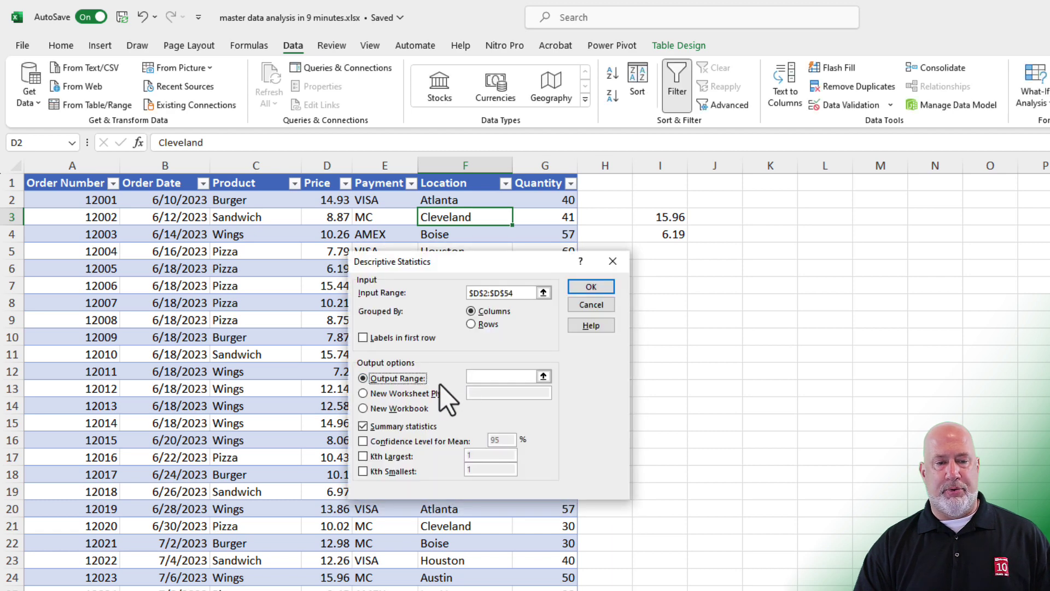
pyautogui.click(484, 378)
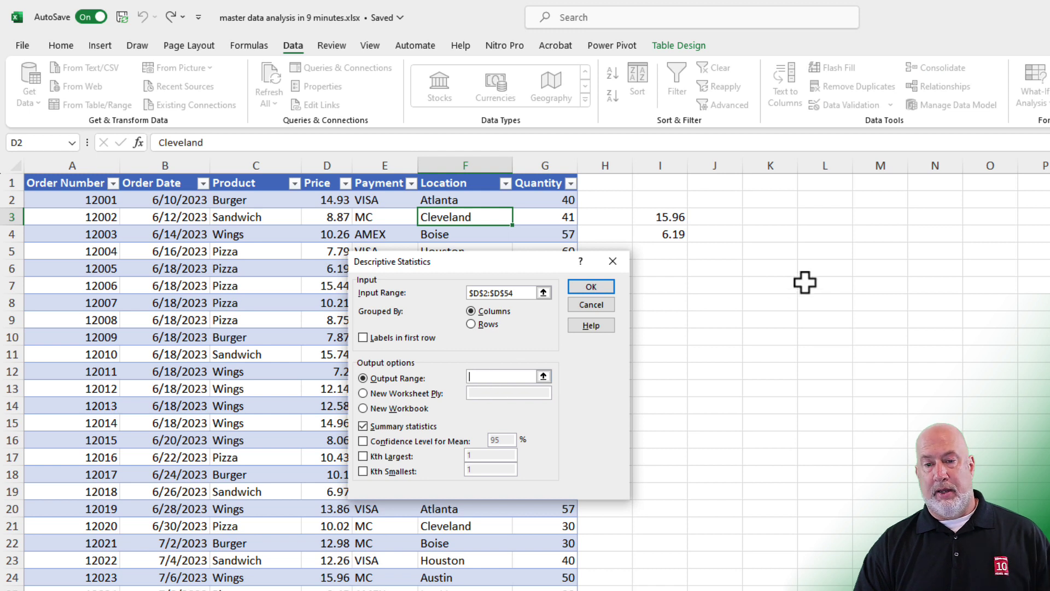
pyautogui.click(771, 236)
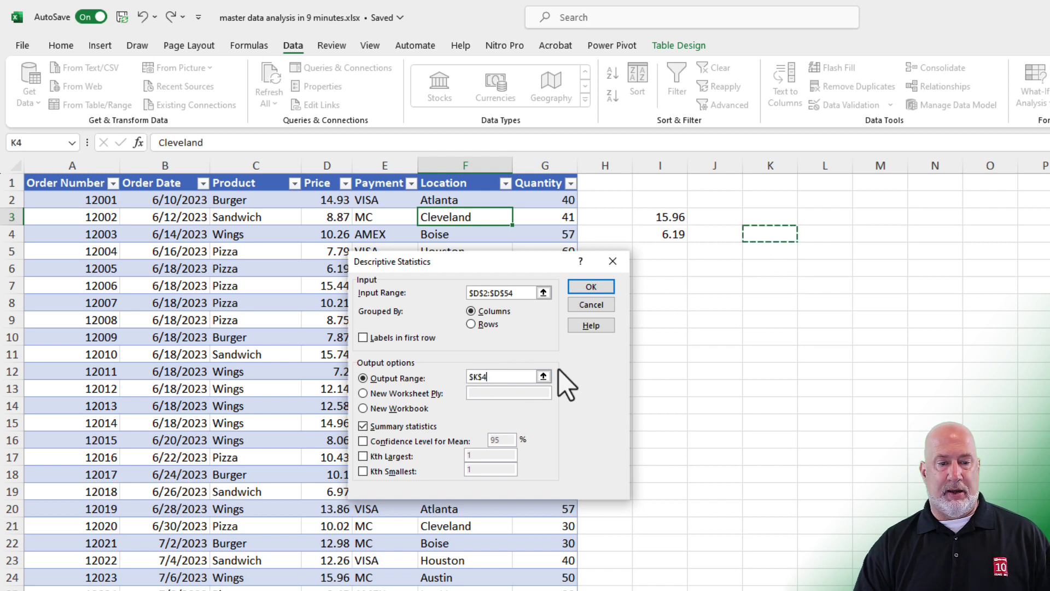
# Step: Run Descriptive Statistics and autofit column K to show the full statistic labels
pyautogui.click(586, 292)
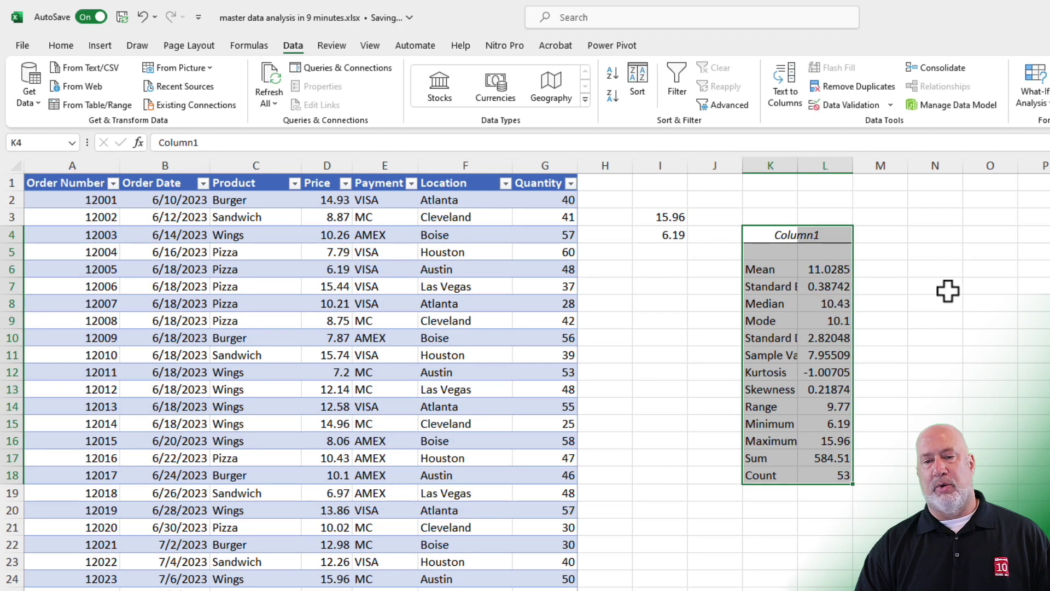
pyautogui.click(948, 290)
pyautogui.doubleClick(798, 165)
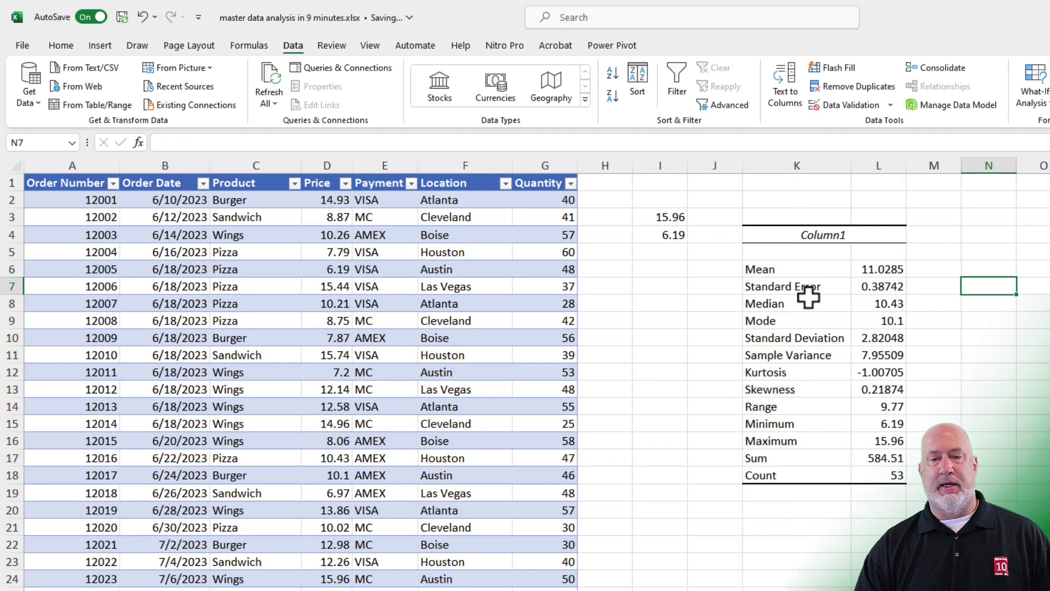
pyautogui.click(798, 270)
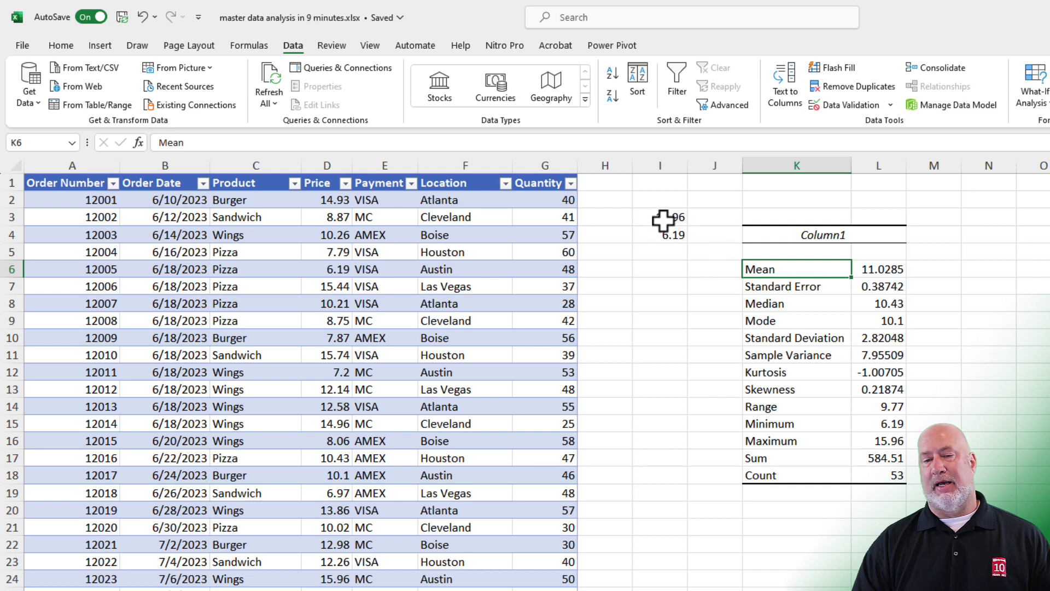
# Step: Title the statistics in K4 as Price with =Table1[[#Headers],[Price]]
pyautogui.click(808, 235)
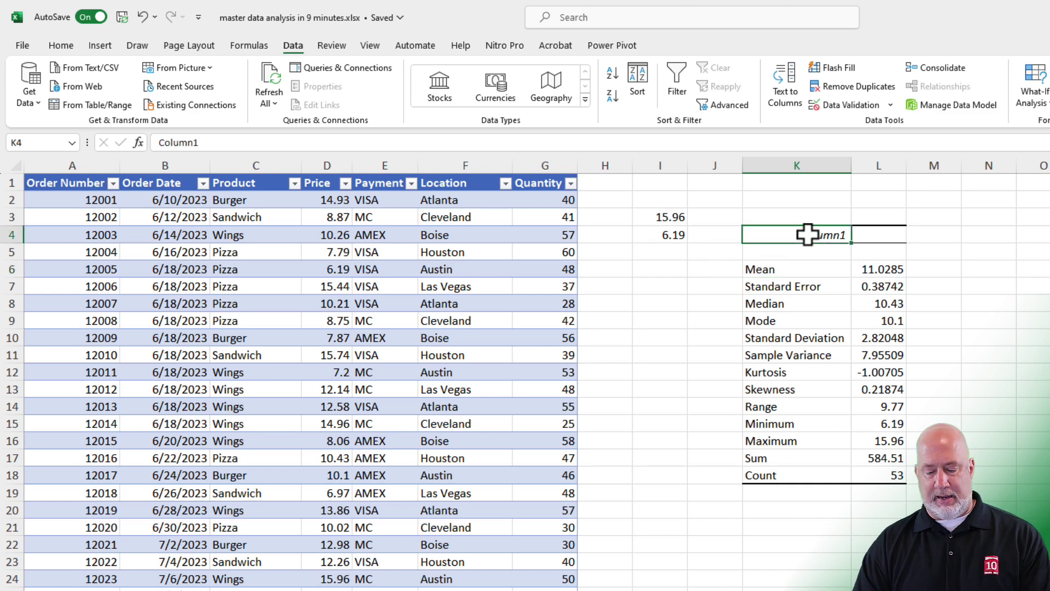
pyautogui.write('=')
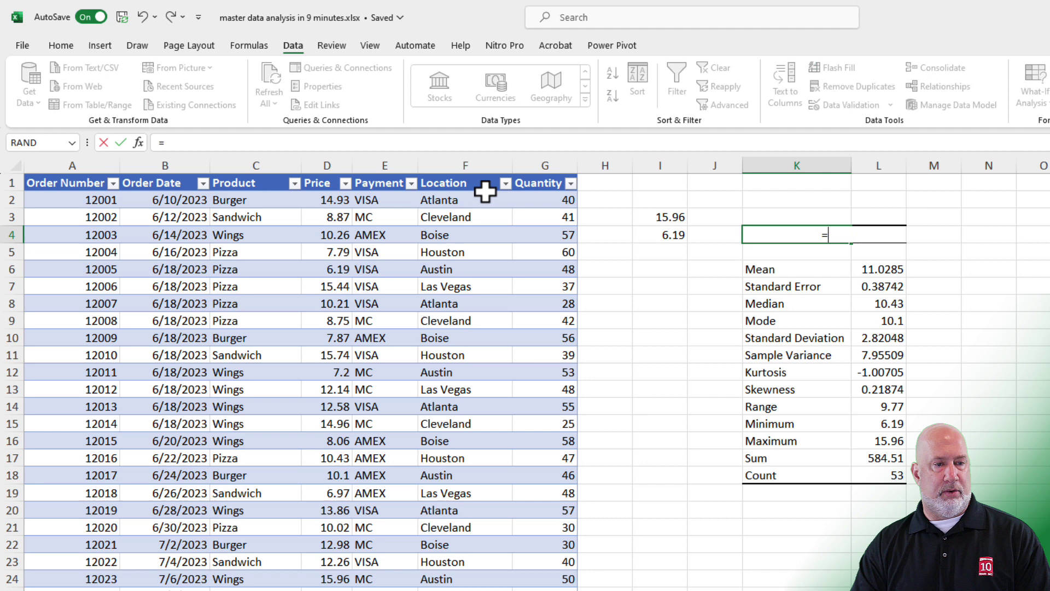
pyautogui.click(320, 183)
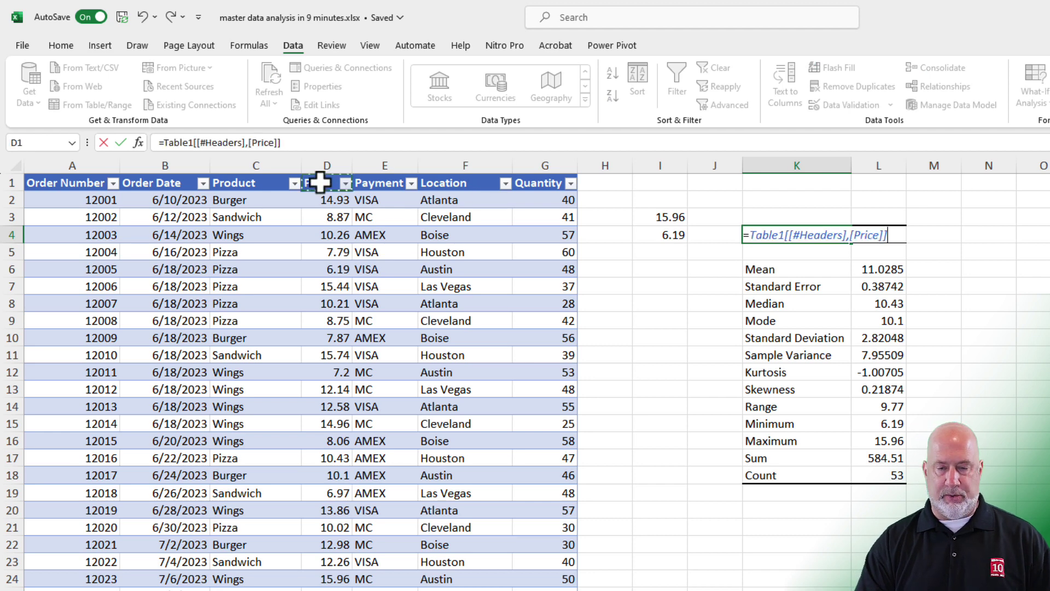
pyautogui.press('Return')
pyautogui.click(779, 237)
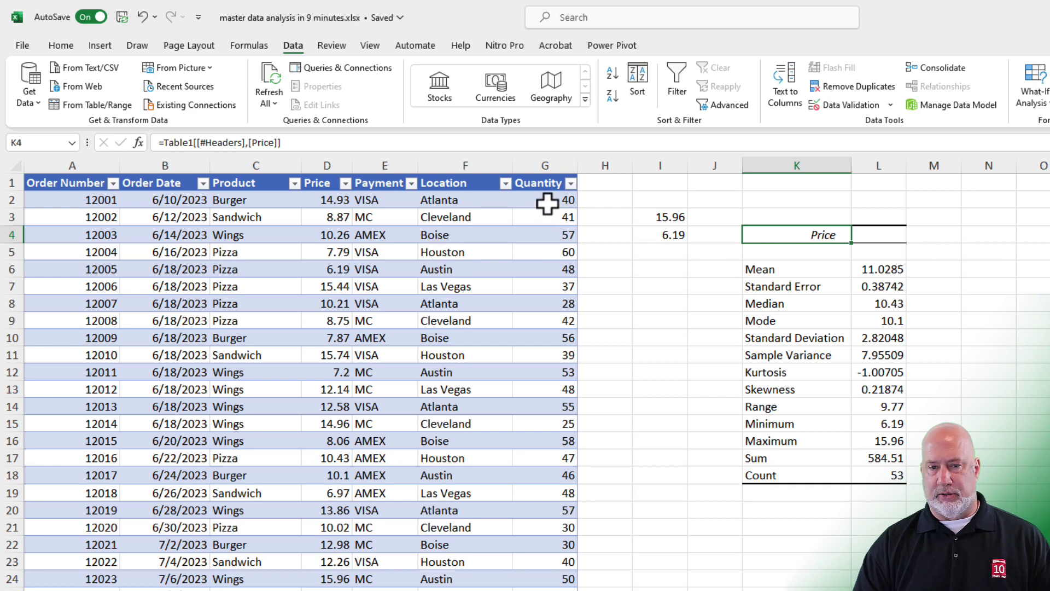
pyautogui.moveTo(674, 165); pyautogui.dragTo(908, 183)
# Step: Delete columns I:M and add a Revenue heading in H1, widening column H
pyautogui.rightClick(821, 248)
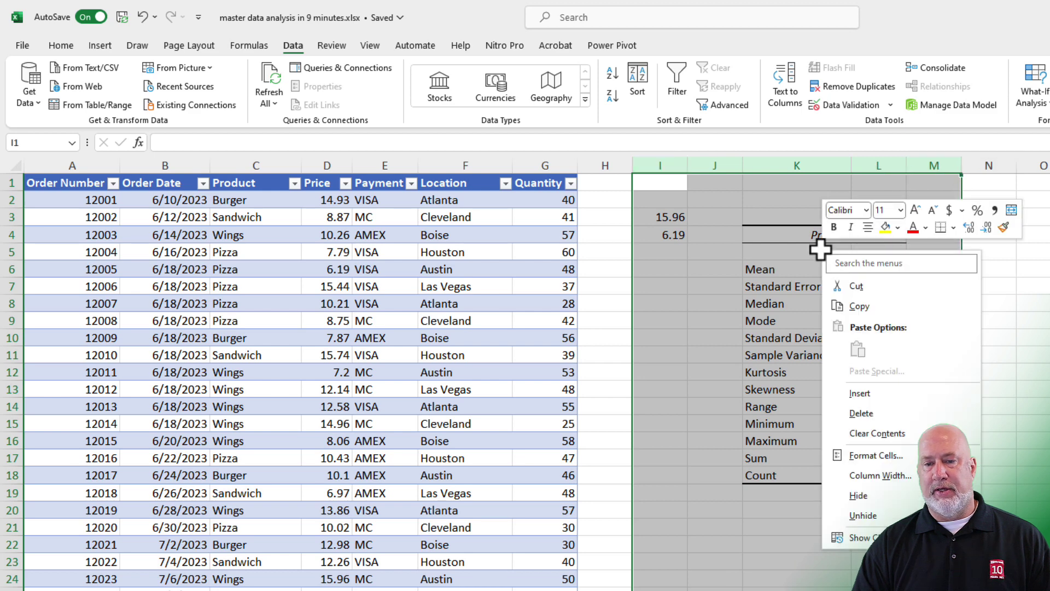
pyautogui.click(871, 415)
pyautogui.click(593, 252)
pyautogui.click(593, 189)
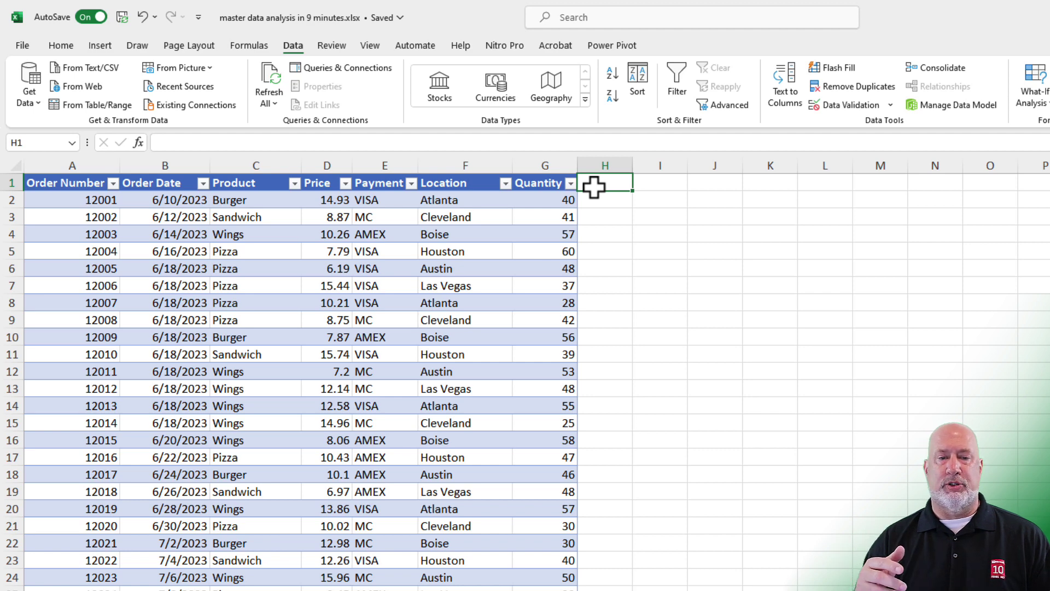
pyautogui.write('Revenue')
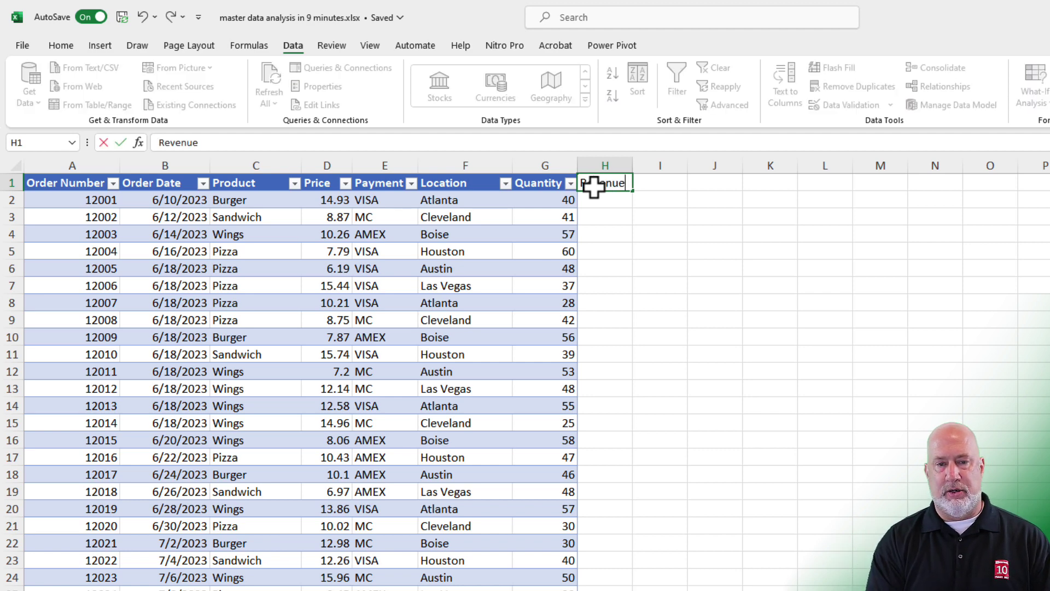
pyautogui.press('Return')
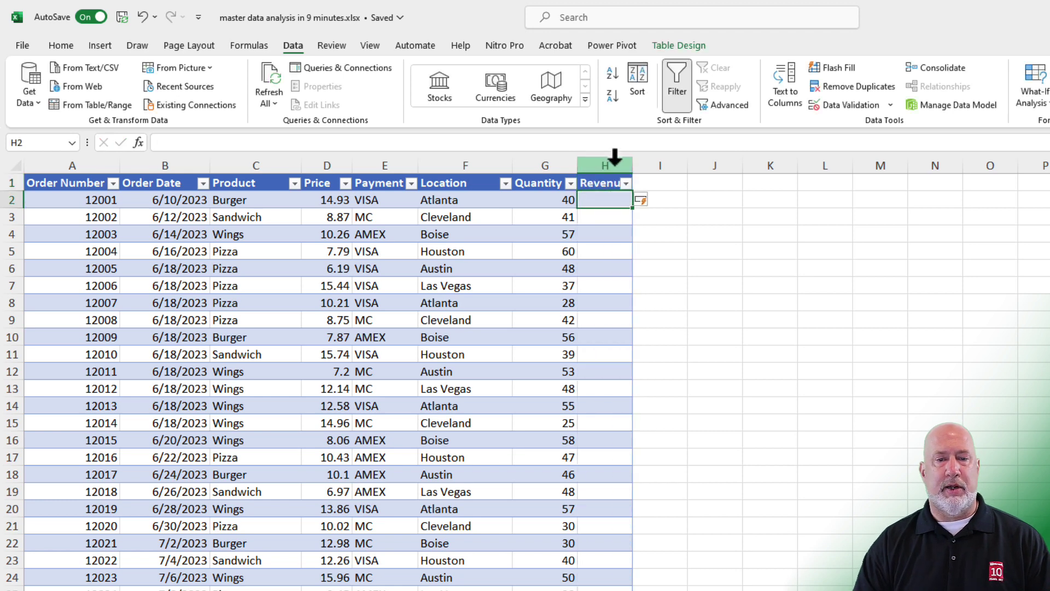
pyautogui.moveTo(632, 167); pyautogui.dragTo(686, 171)
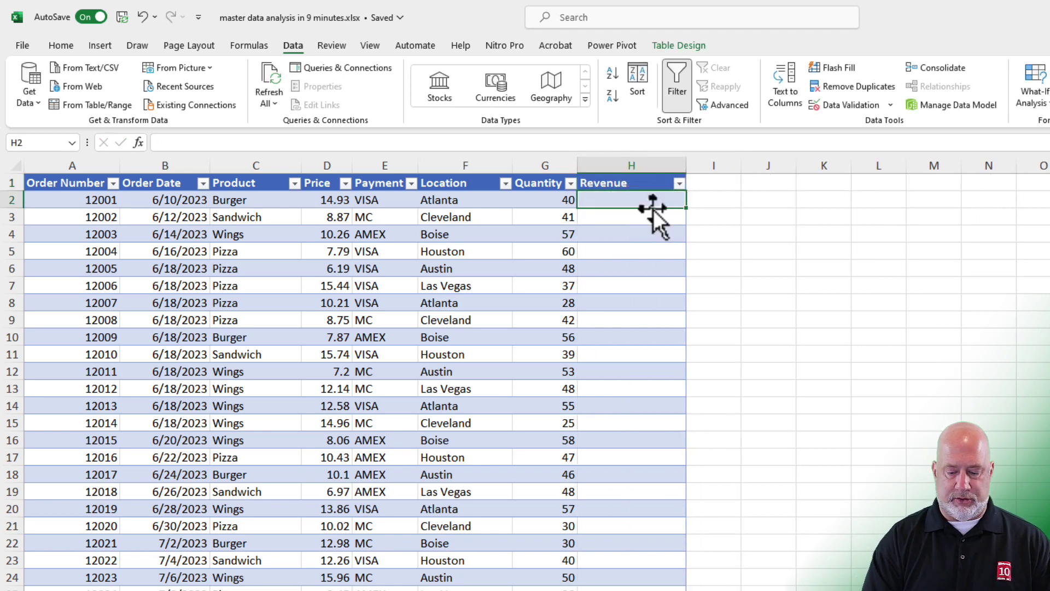
pyautogui.write('=')
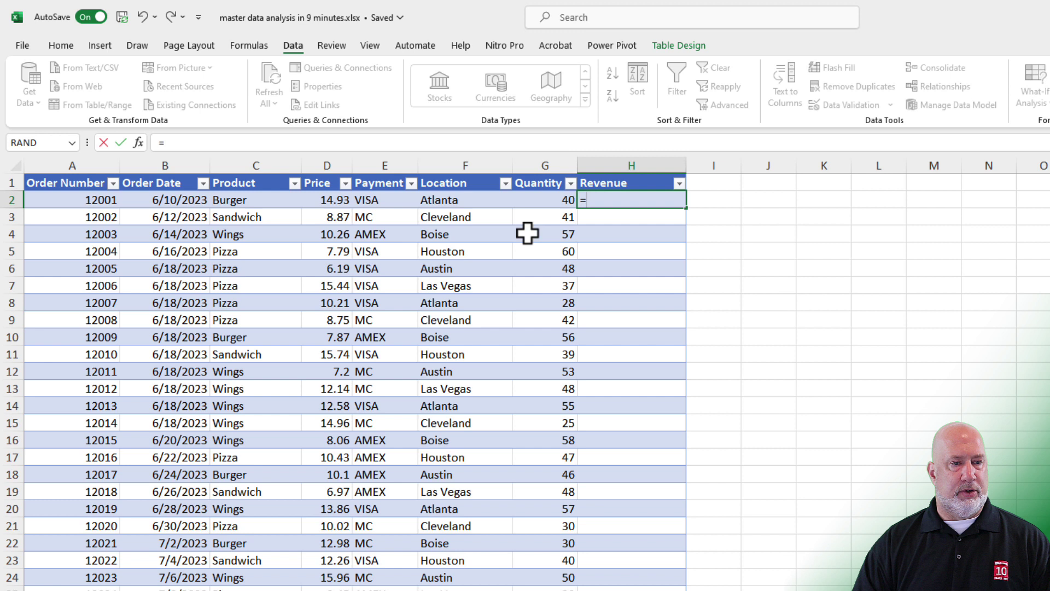
pyautogui.click(325, 202)
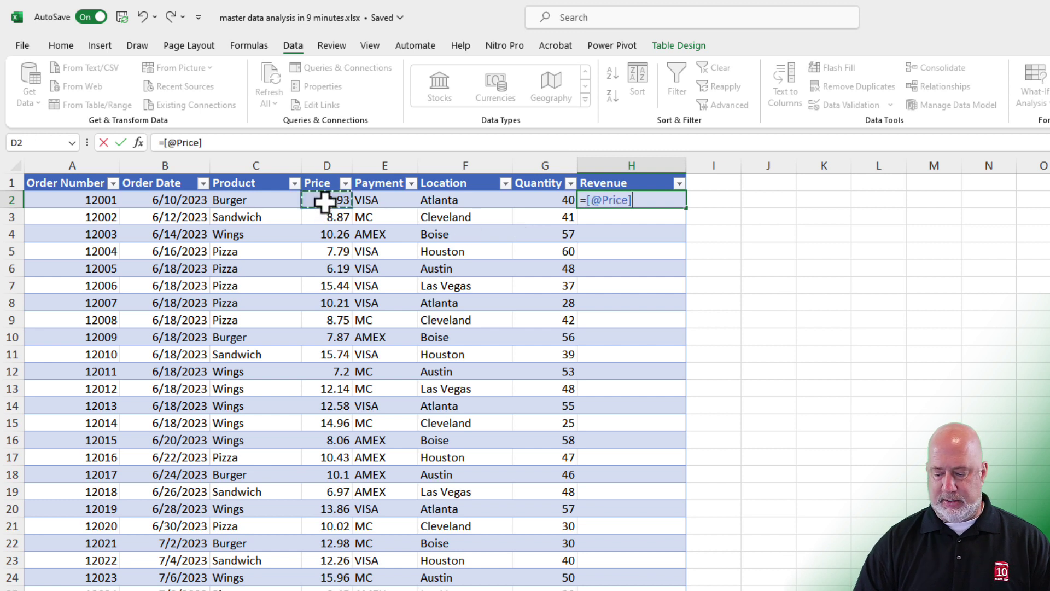
pyautogui.click(538, 200)
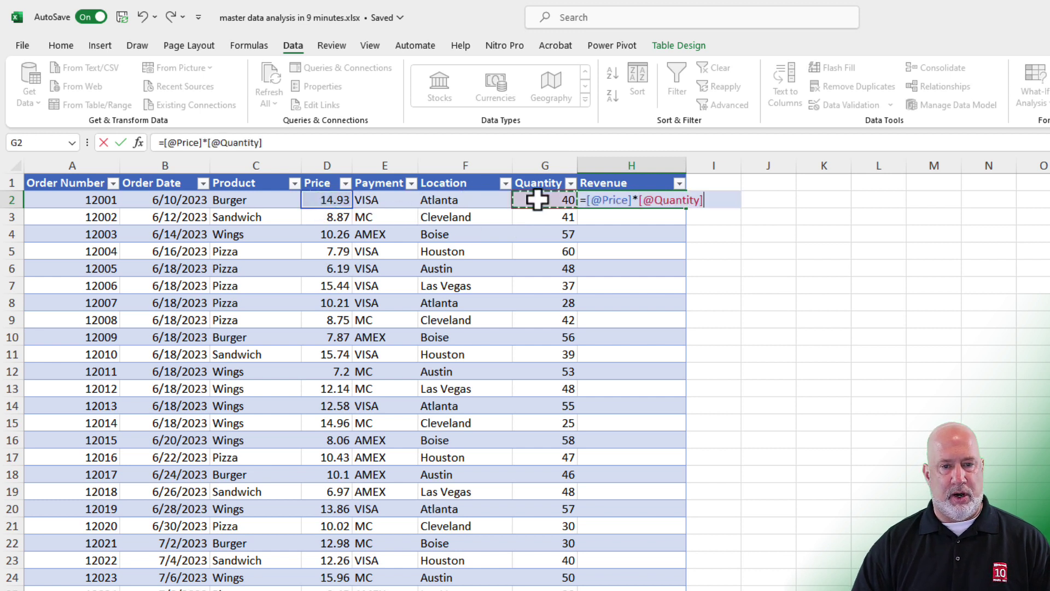
pyautogui.press('Return')
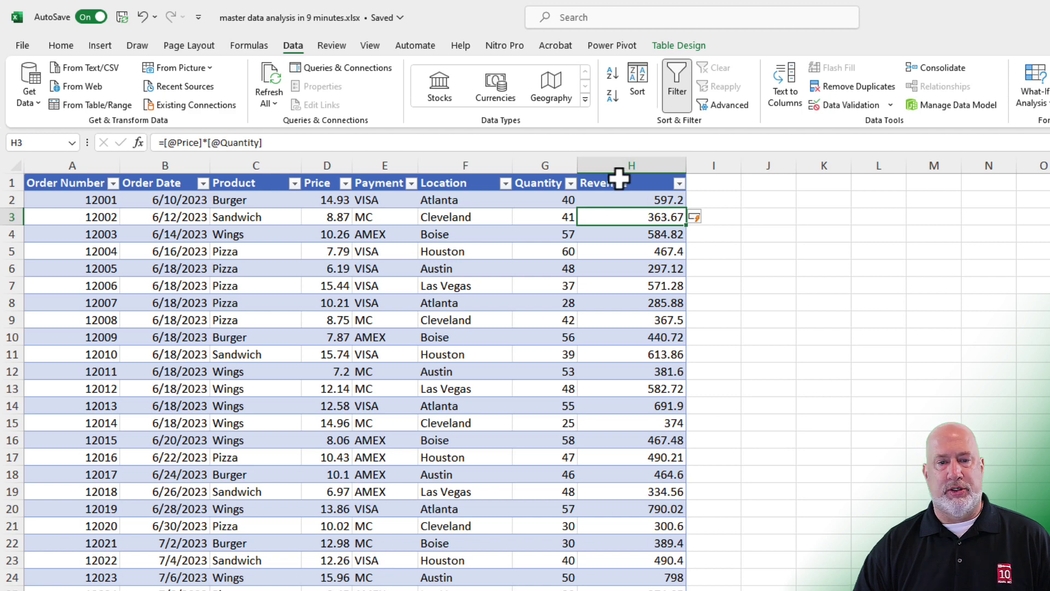
pyautogui.click(621, 174)
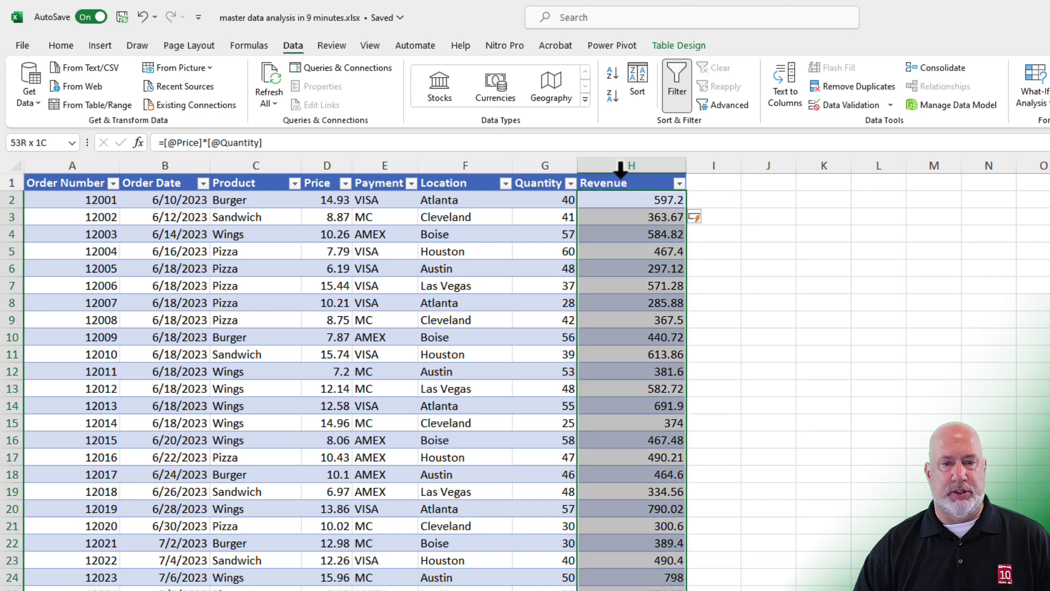
pyautogui.click(60, 46)
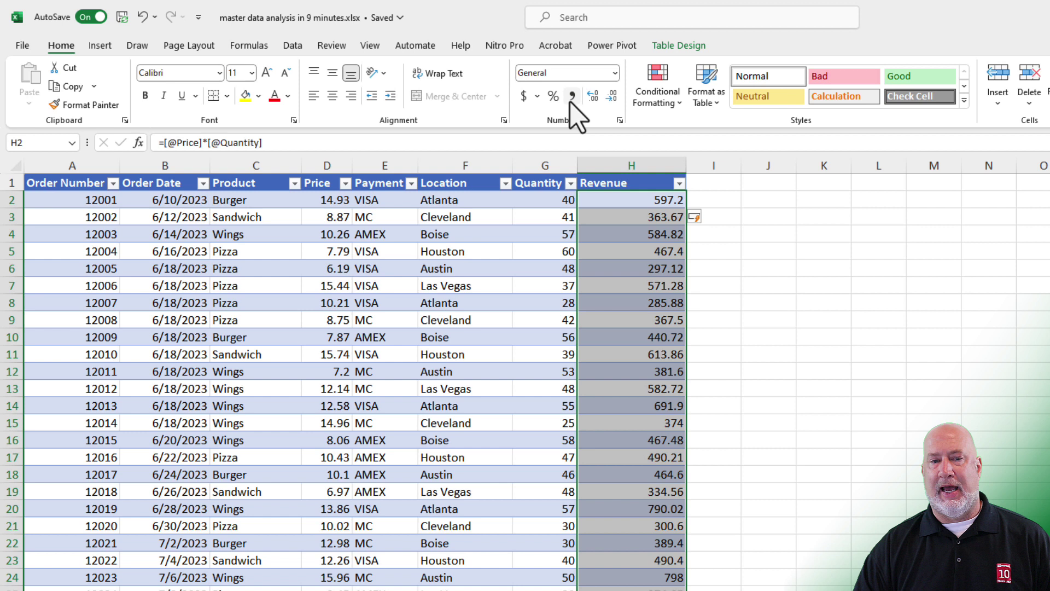
pyautogui.click(524, 97)
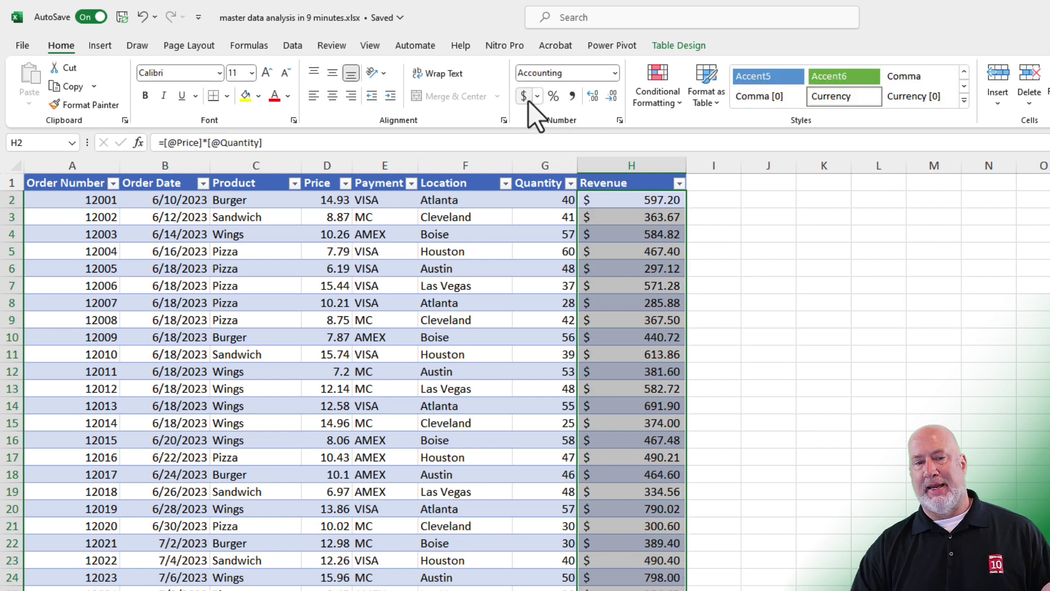
pyautogui.click(572, 99)
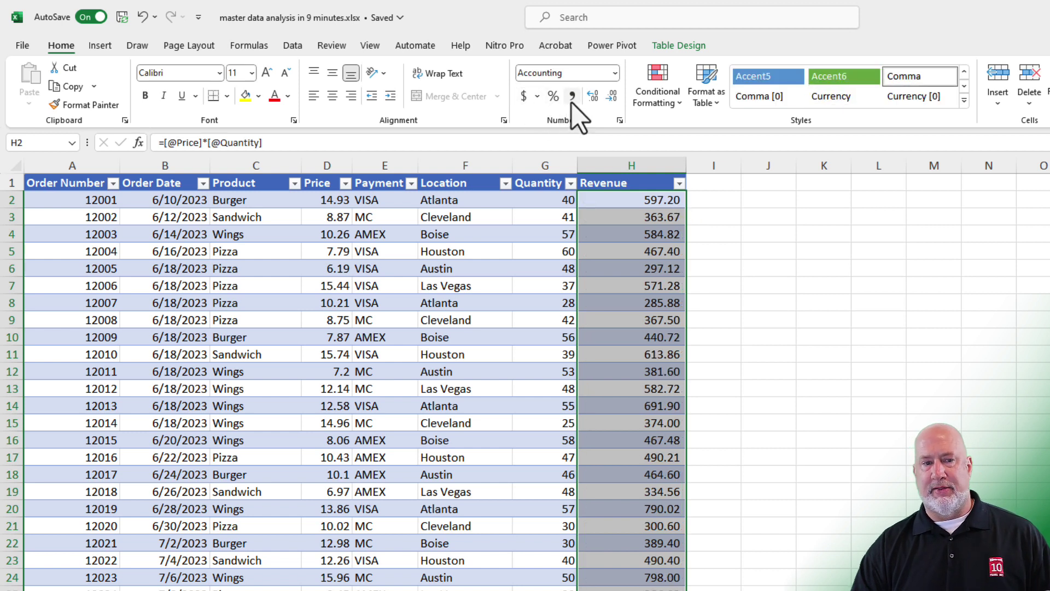
pyautogui.click(328, 176)
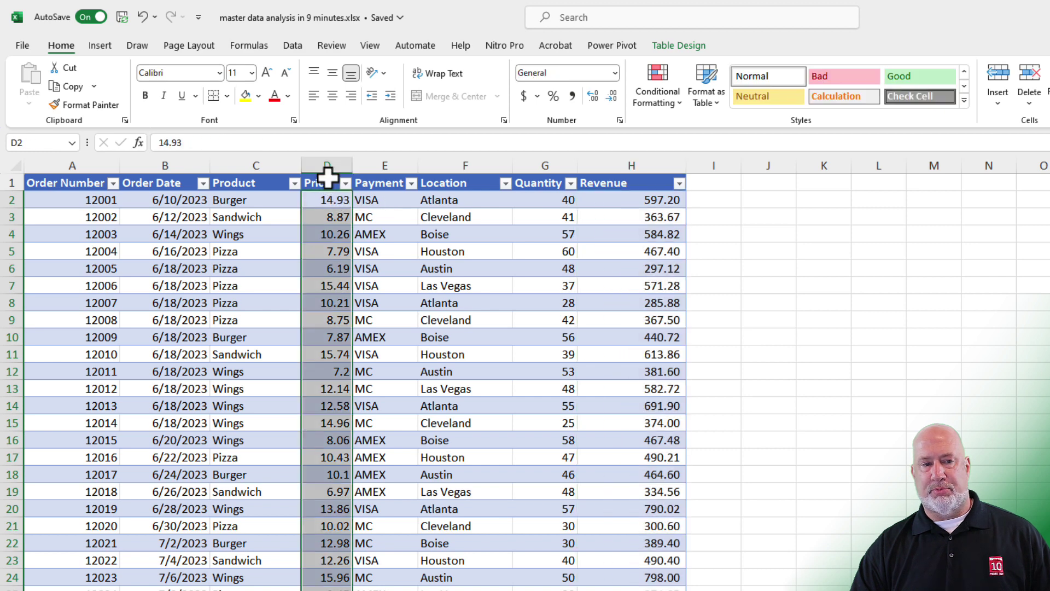
pyautogui.click(523, 98)
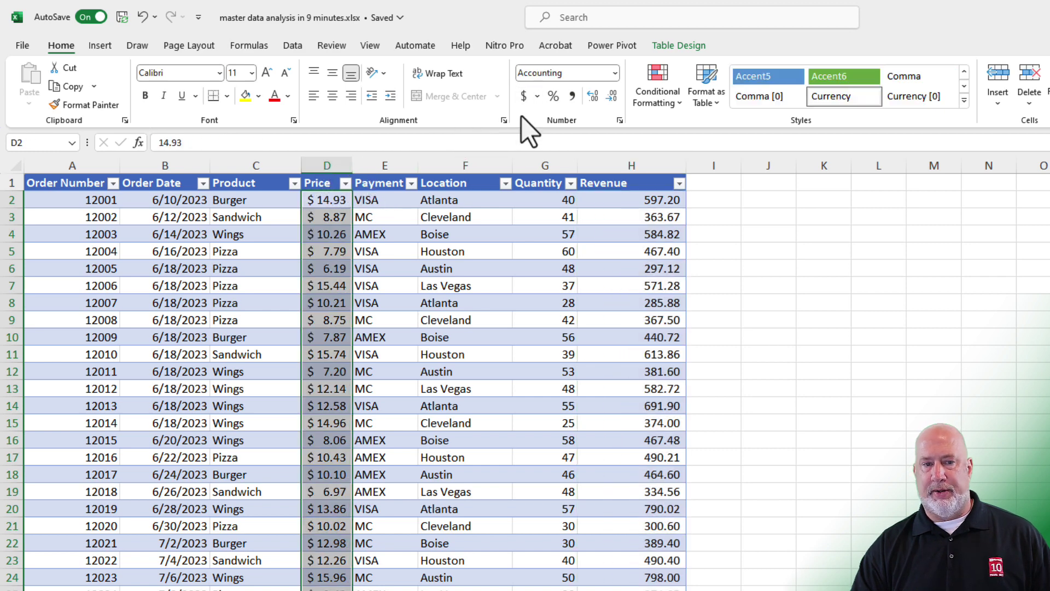
pyautogui.click(593, 204)
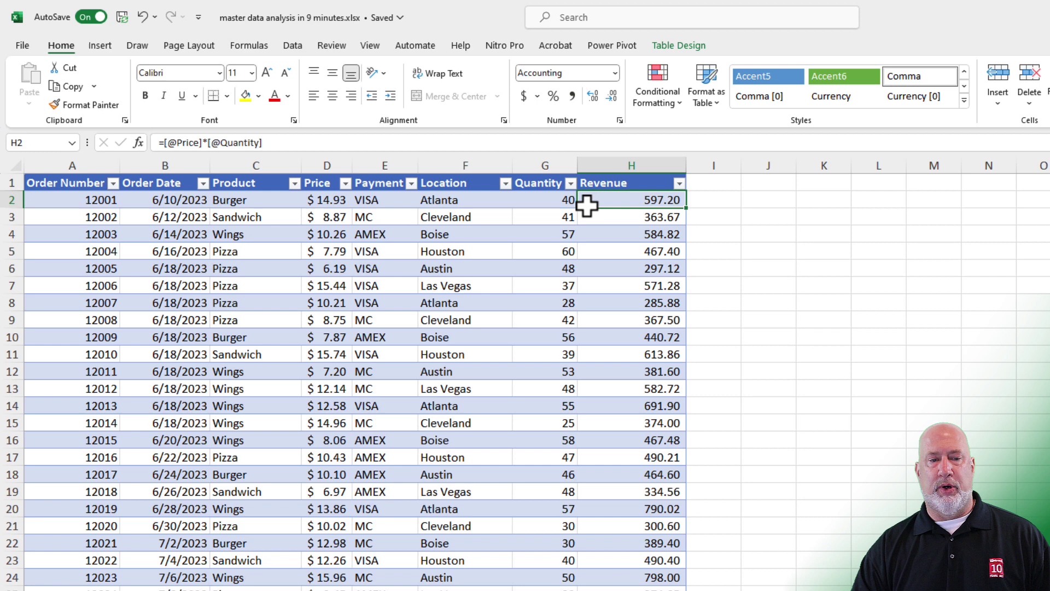
# Step: Insert a PivotTable from Table1 at J5 on the existing worksheet
pyautogui.click(100, 47)
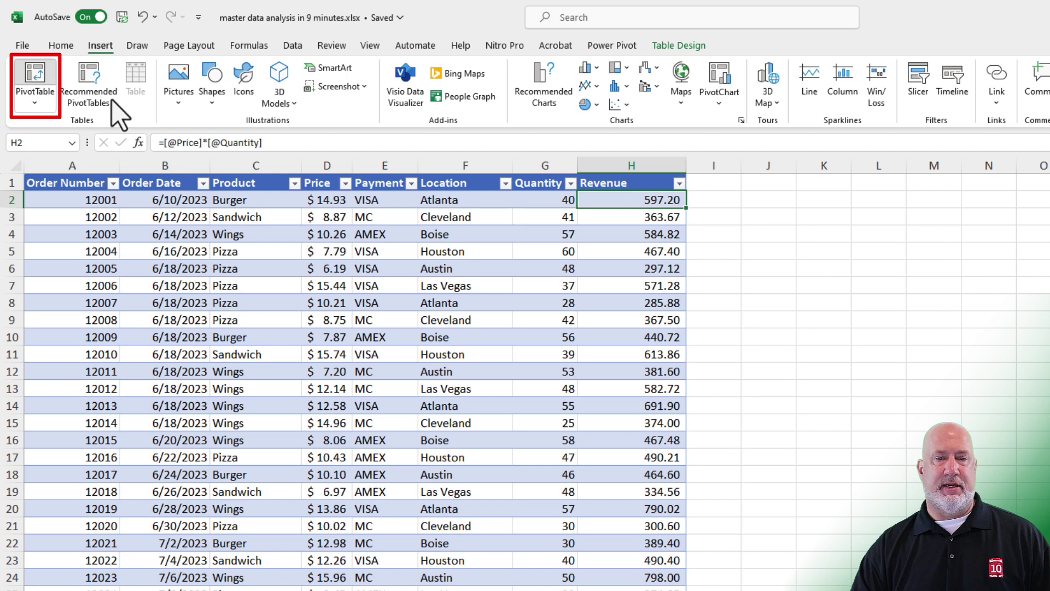
pyautogui.click(34, 76)
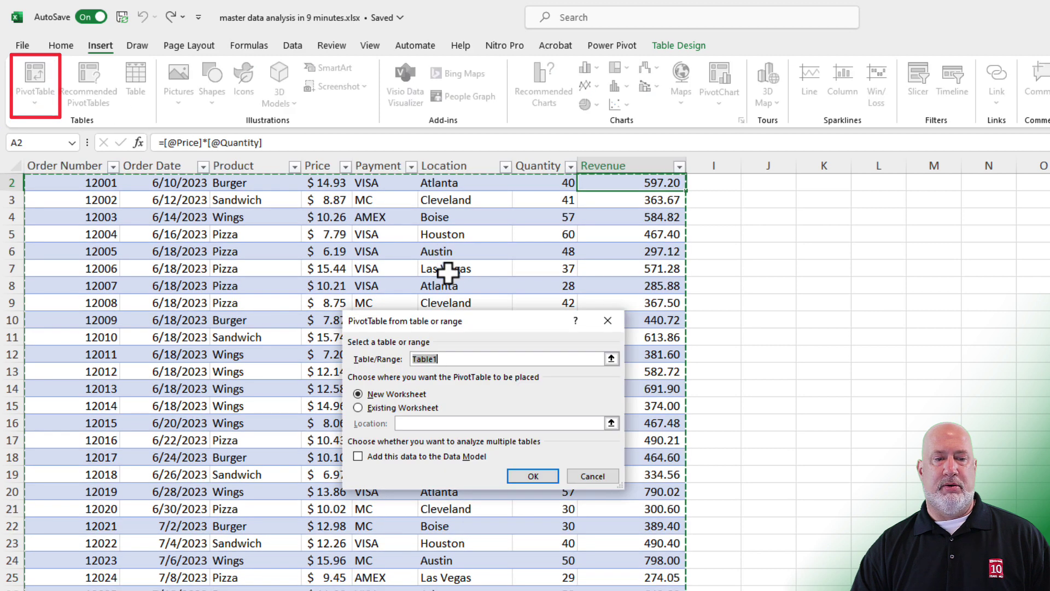
pyautogui.click(368, 409)
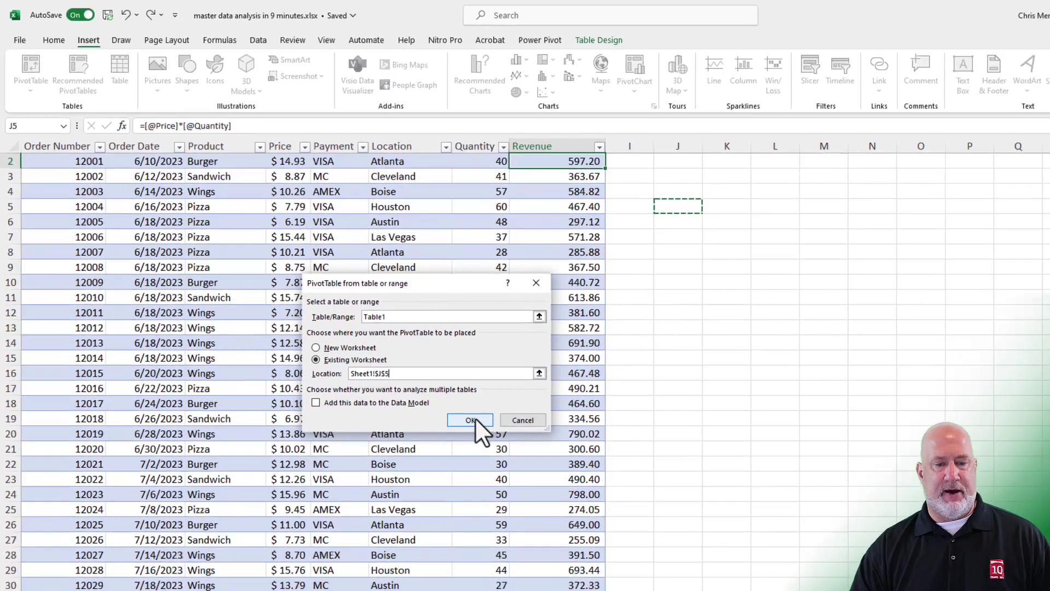
pyautogui.click(534, 476)
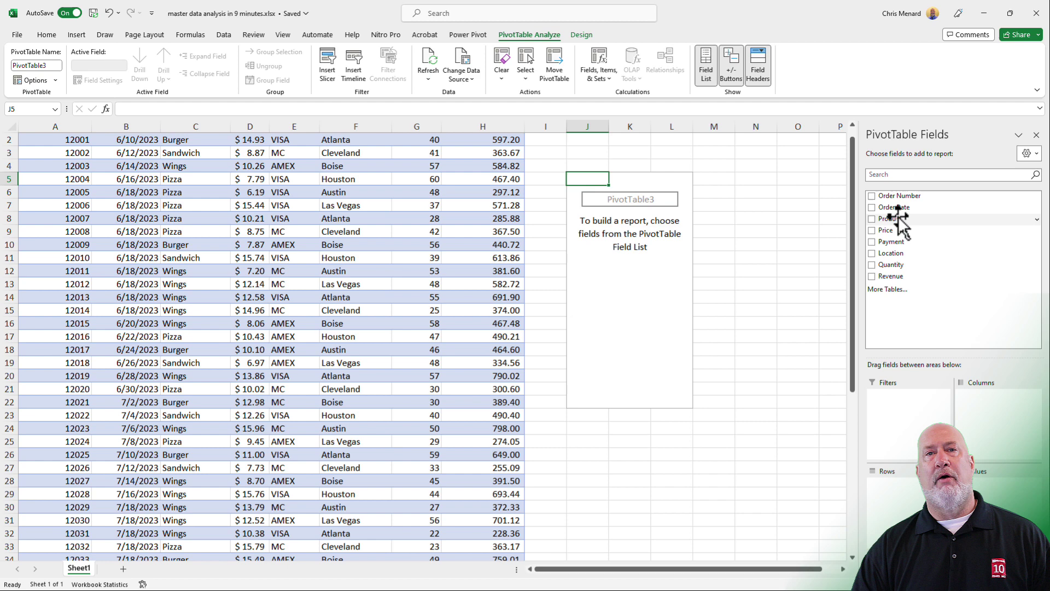
# Step: Add Location rows and summed Revenue to the PivotTable, sorted largest to smallest
pyautogui.click(873, 255)
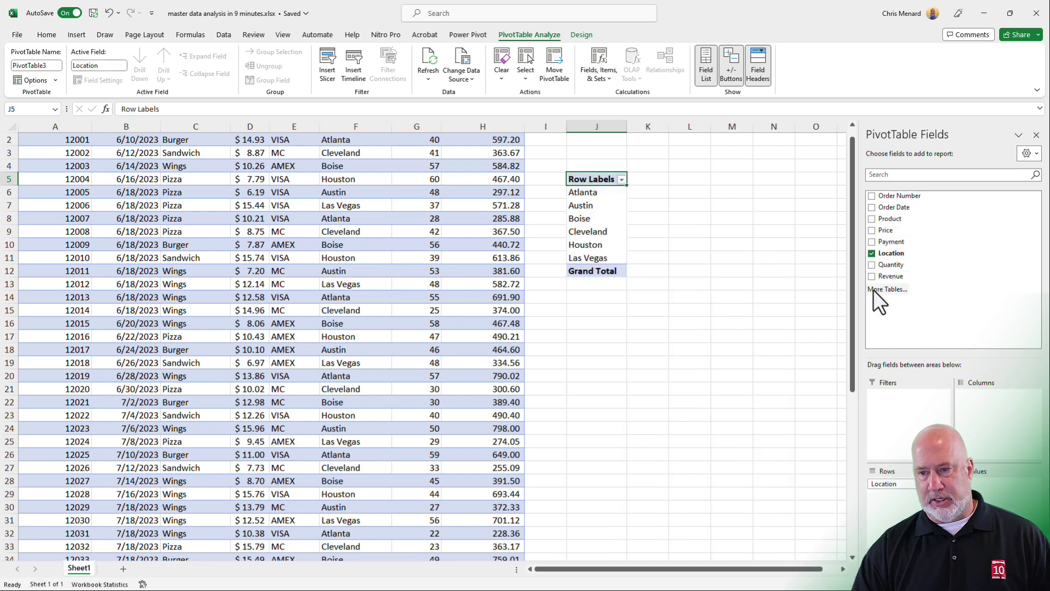
pyautogui.click(872, 277)
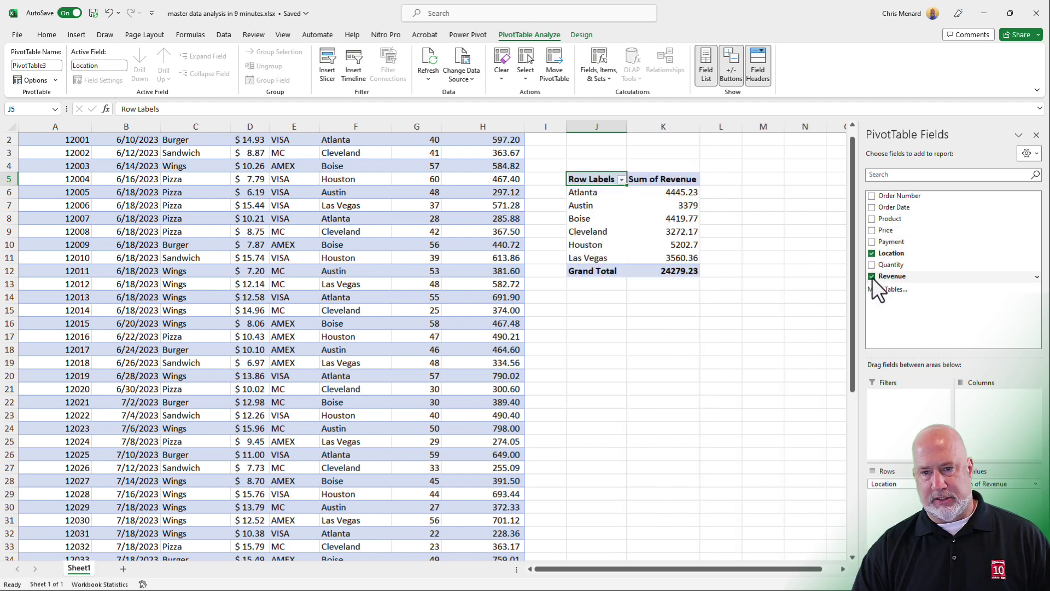
pyautogui.click(675, 193)
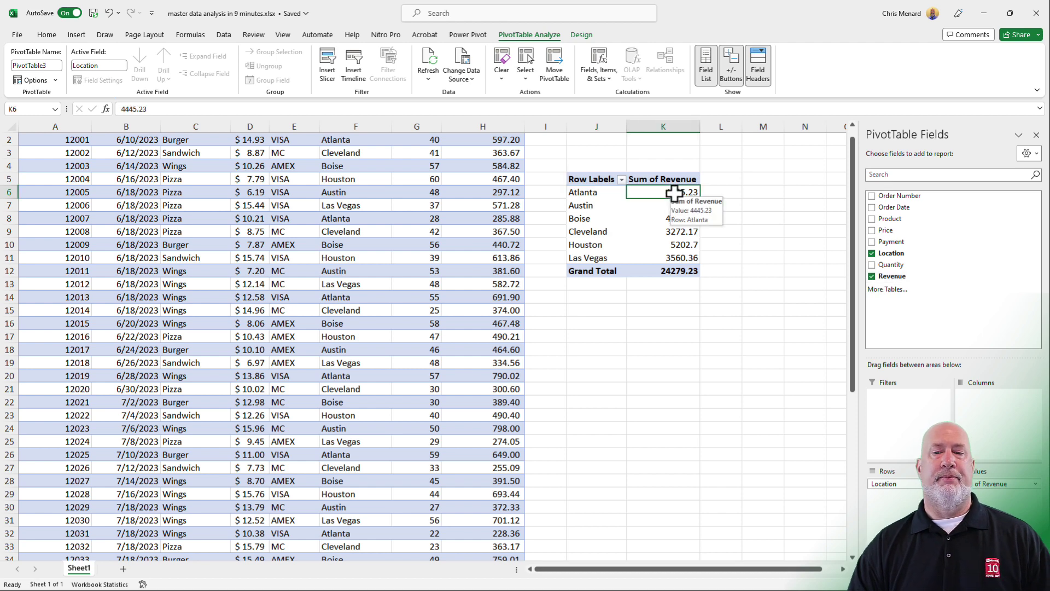
pyautogui.click(622, 180)
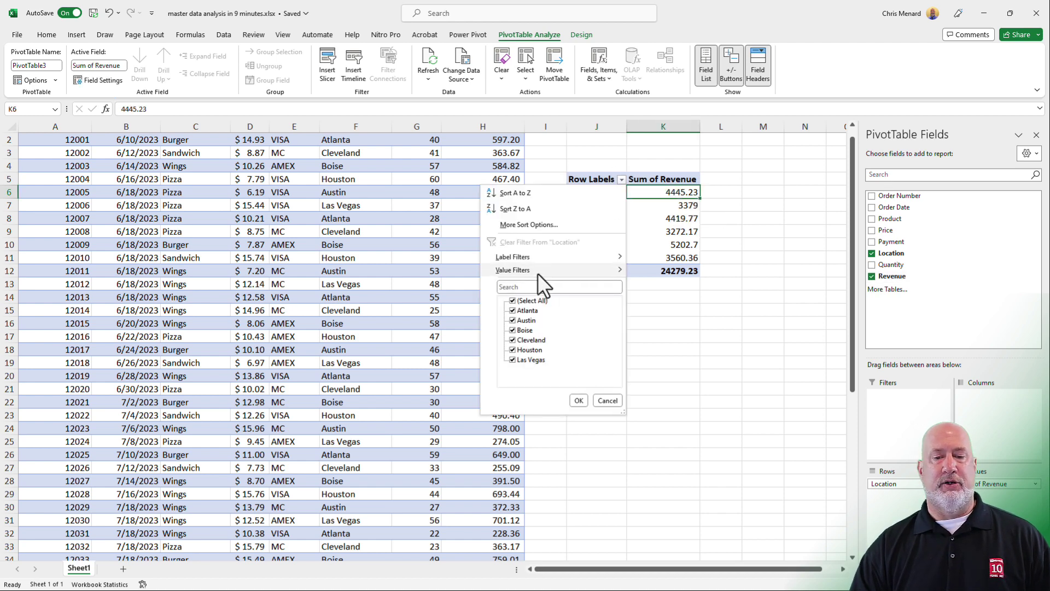
pyautogui.moveTo(537, 271)
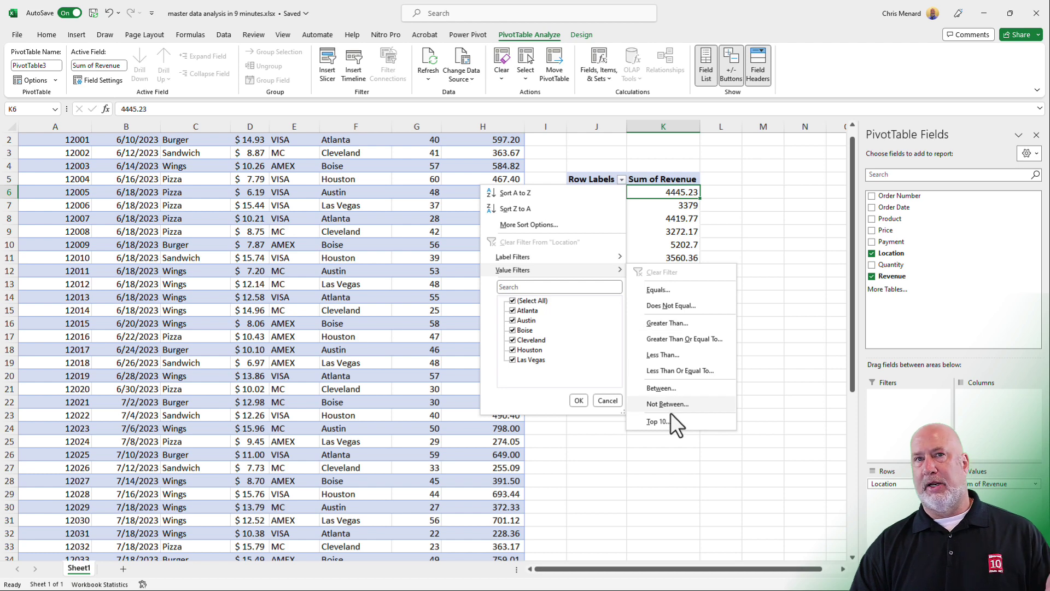
pyautogui.click(655, 193)
pyautogui.rightClick(655, 192)
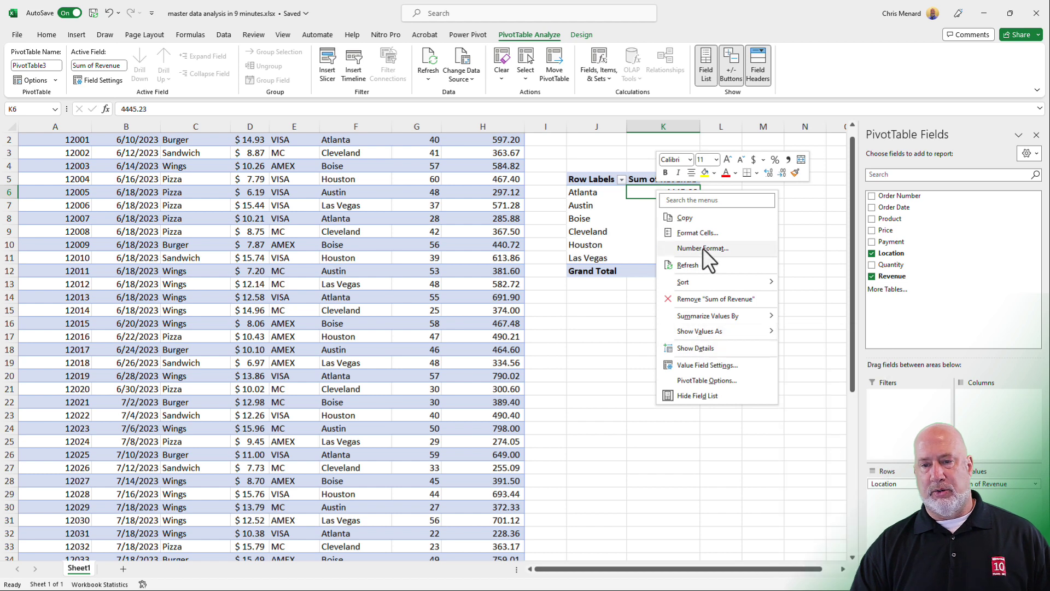
pyautogui.moveTo(697, 283)
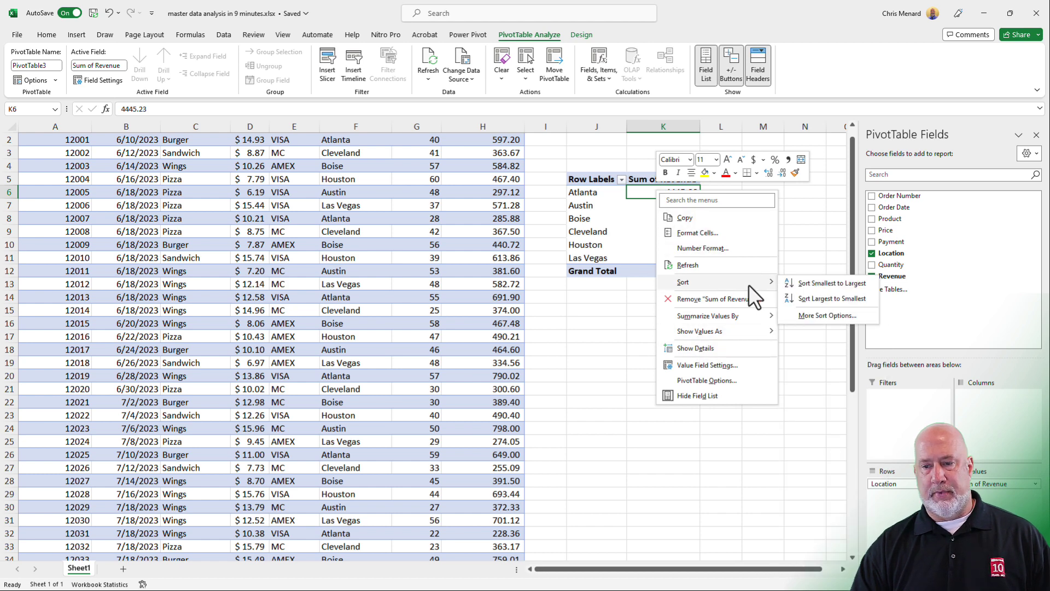
pyautogui.click(803, 300)
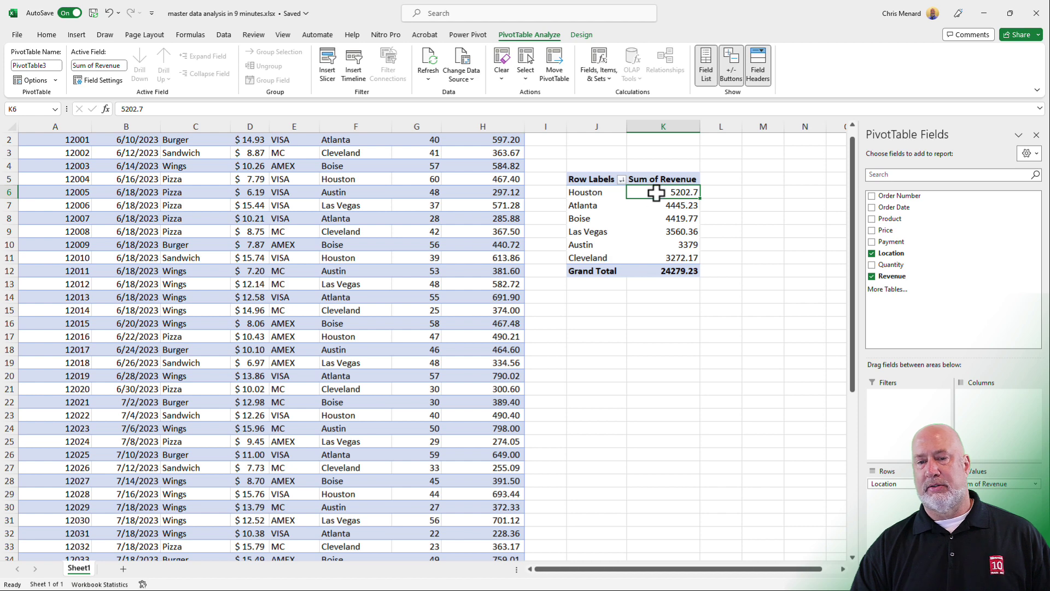
# Step: Format revenue totals K6:K12 with Comma Style and no decimals
pyautogui.moveTo(656, 192); pyautogui.dragTo(659, 270)
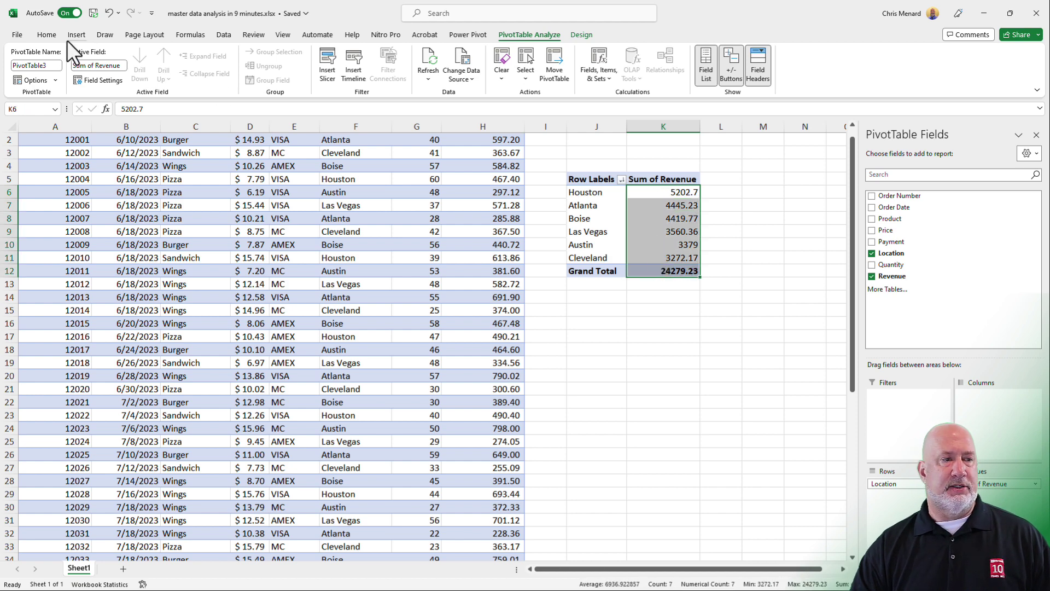
pyautogui.click(50, 36)
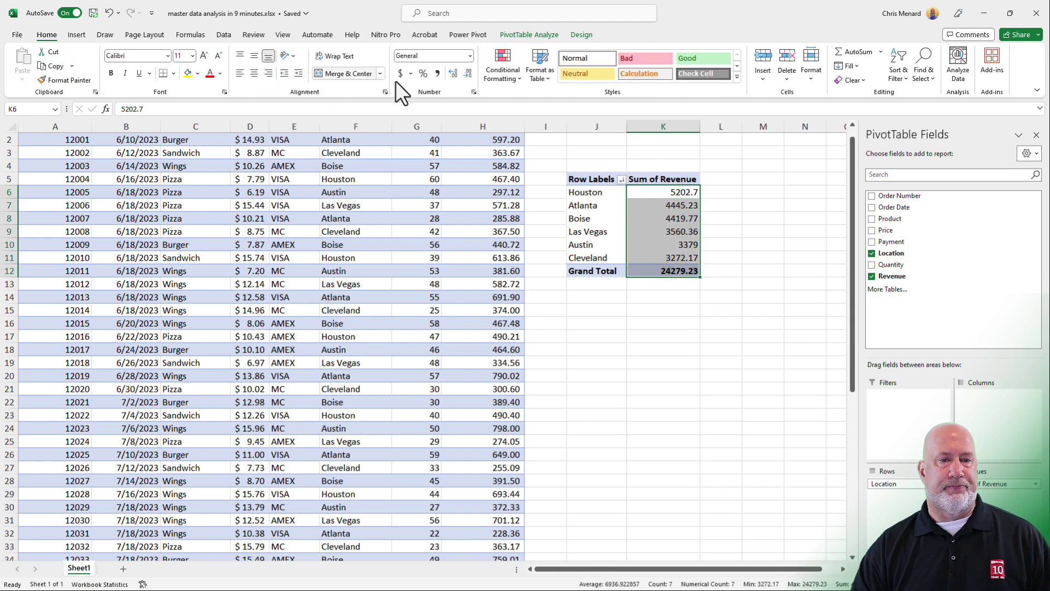
pyautogui.click(437, 74)
pyautogui.click(467, 74)
pyautogui.click(467, 74)
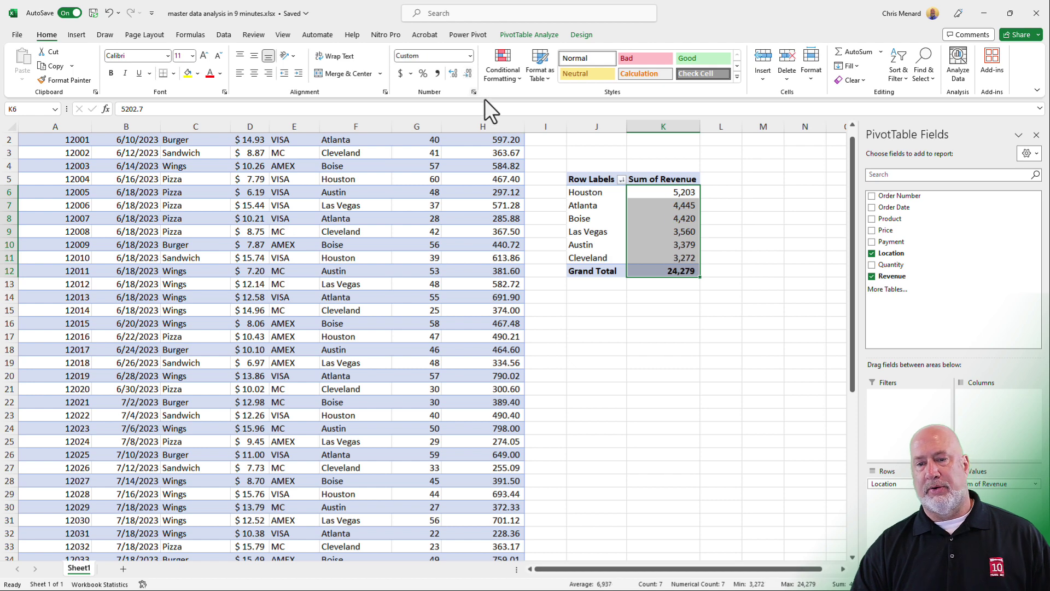
pyautogui.click(640, 193)
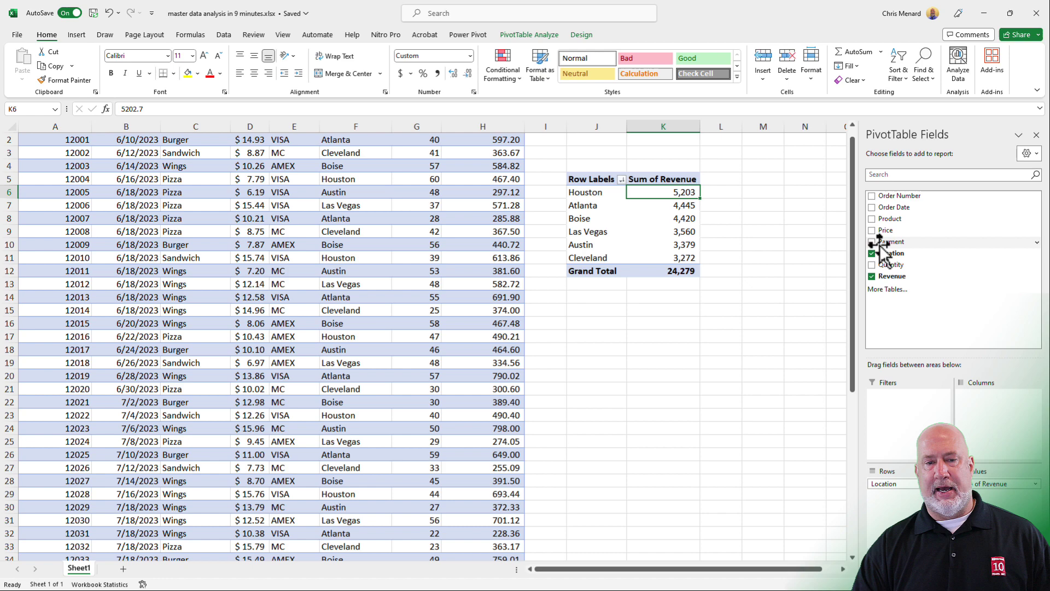
# Step: Move Payment into Columns so AMEX, MC and VISA split each location's revenue
pyautogui.scroll(1, 383, 219)
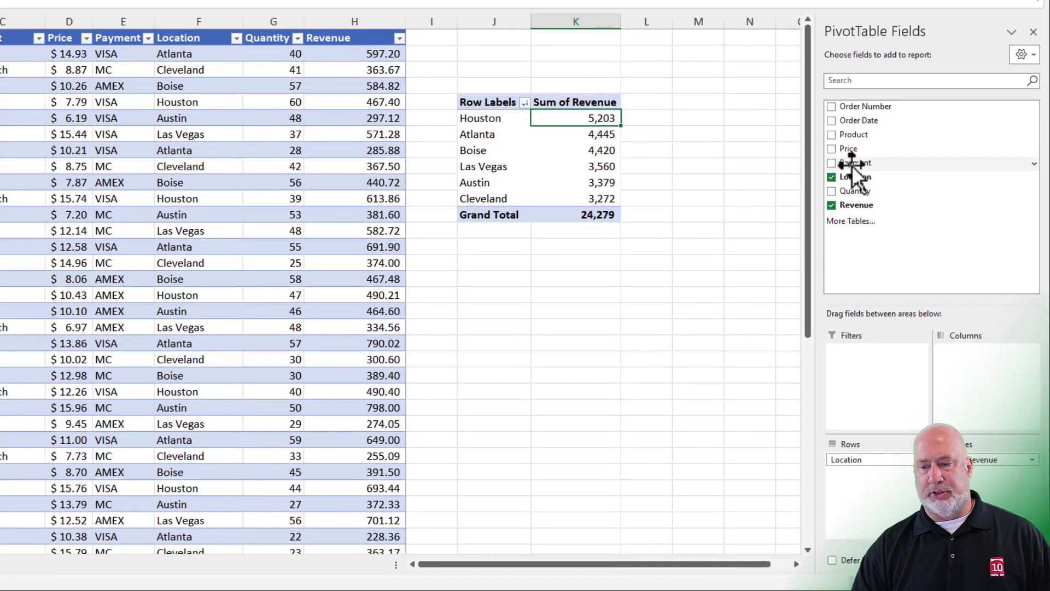
pyautogui.moveTo(887, 242); pyautogui.dragTo(910, 396)
pyautogui.moveTo(878, 353); pyautogui.dragTo(875, 499)
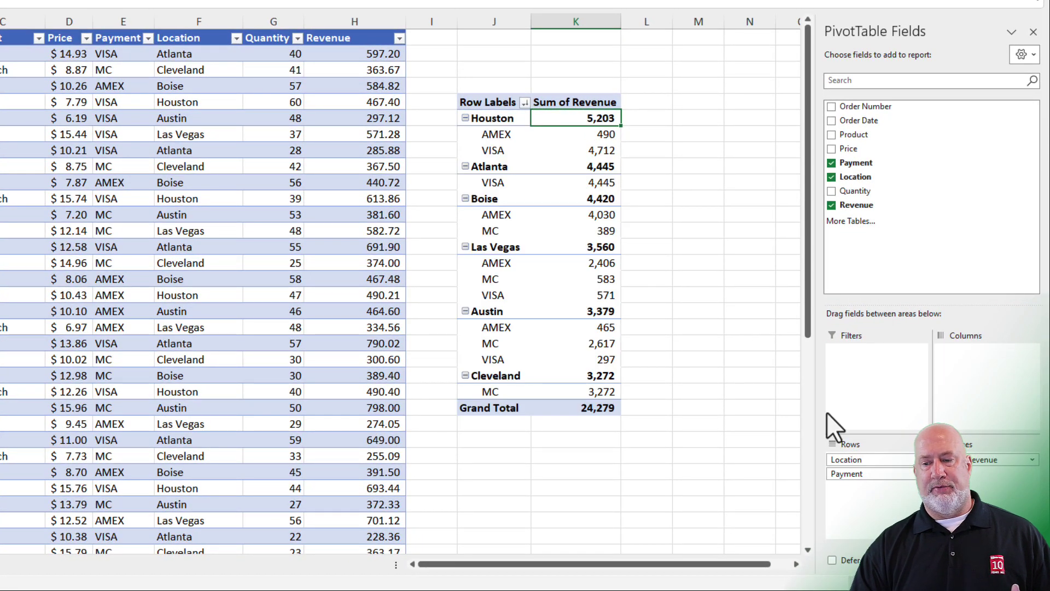
pyautogui.moveTo(865, 475); pyautogui.dragTo(866, 457)
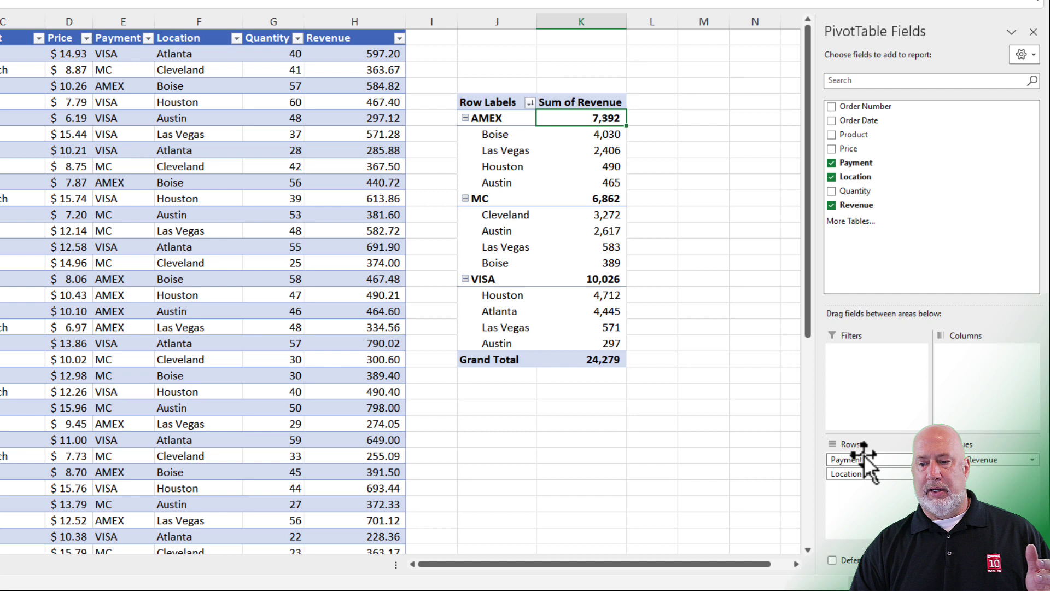
pyautogui.moveTo(865, 460); pyautogui.dragTo(931, 256)
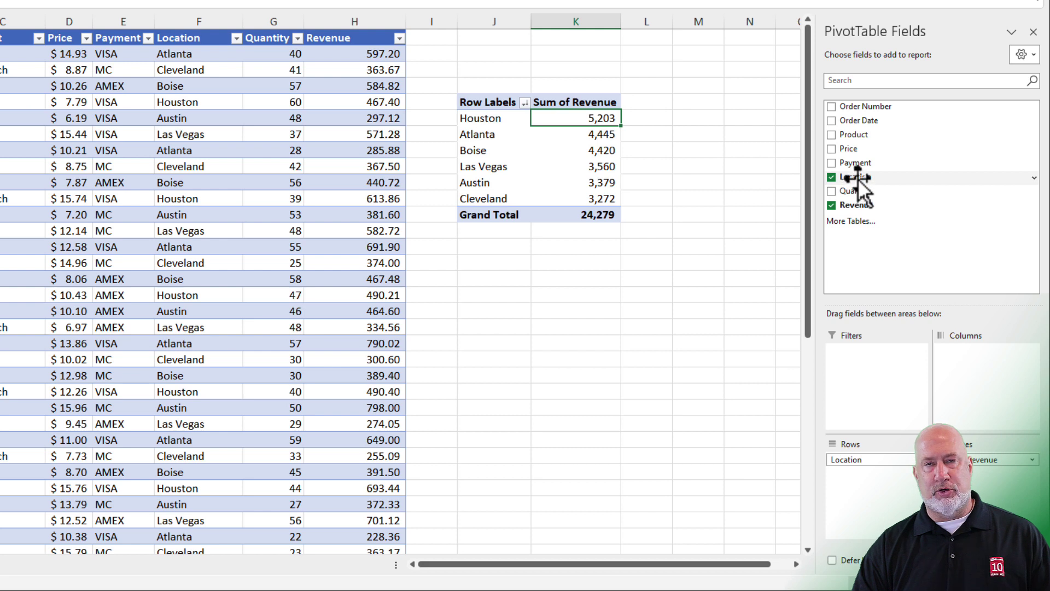
pyautogui.moveTo(856, 177); pyautogui.dragTo(989, 366)
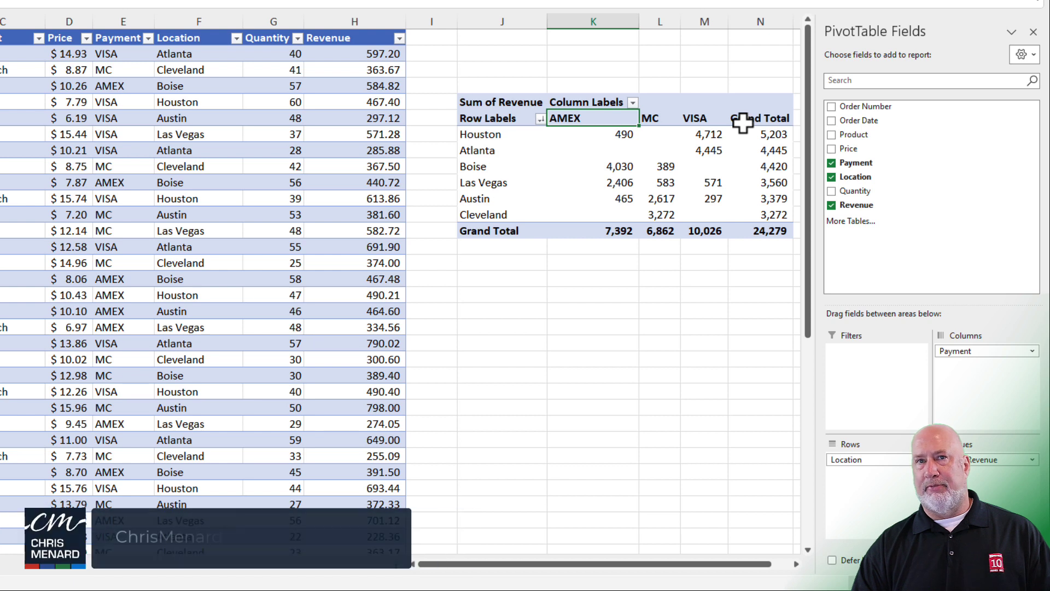
pyautogui.moveTo(699, 133)
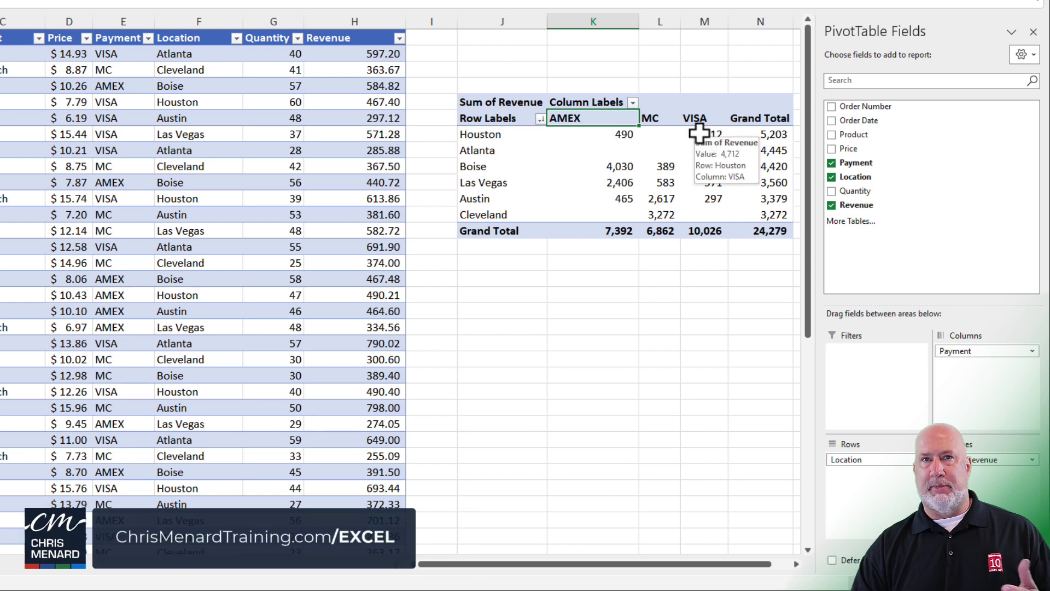